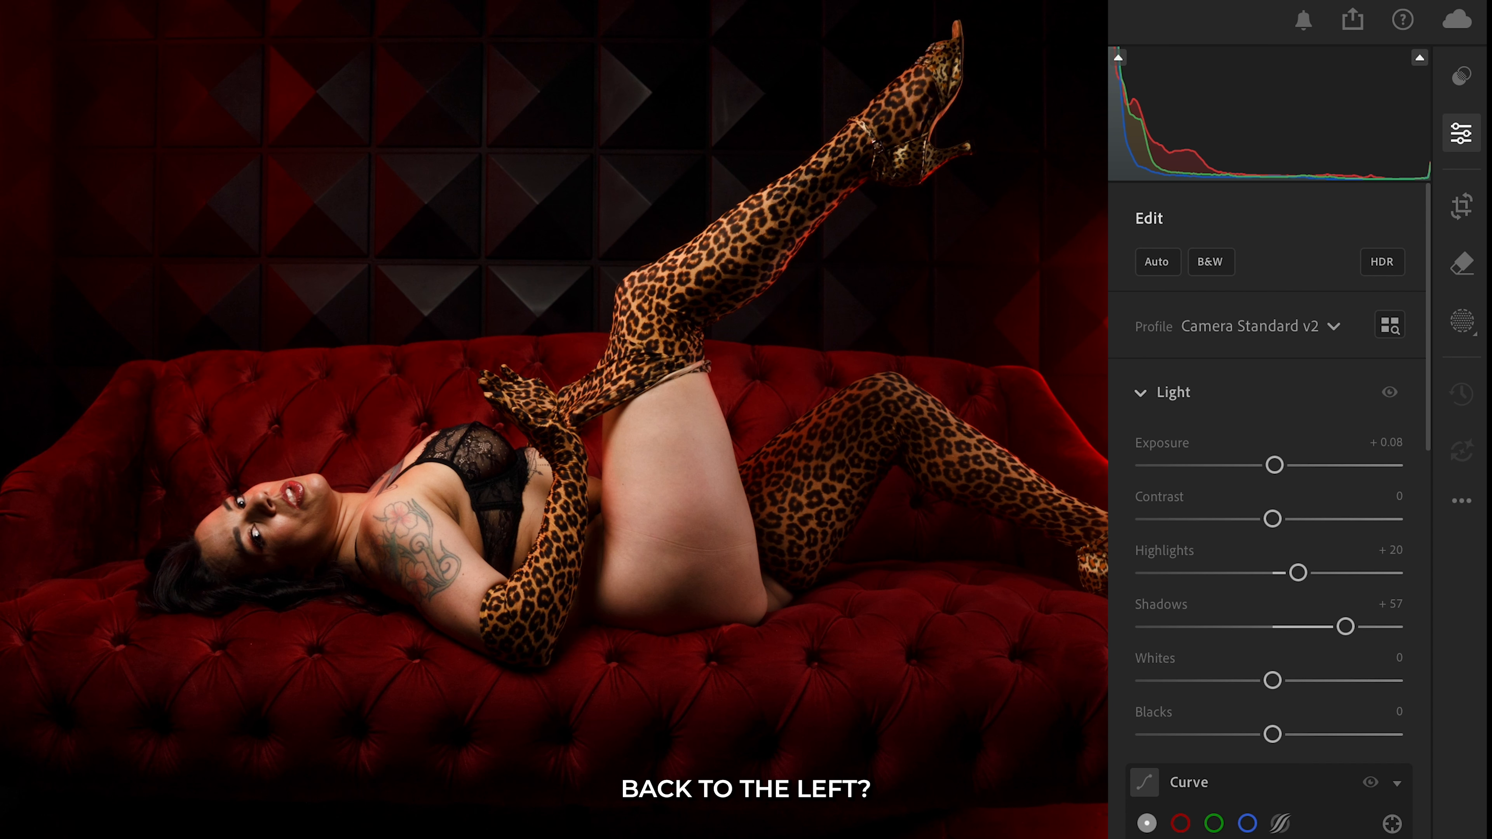
Step: Add a point at the lower quarter of the tone curve and pull it slightly below the diagonal to darken the shadows
scroll(1316, 243, down, 5)
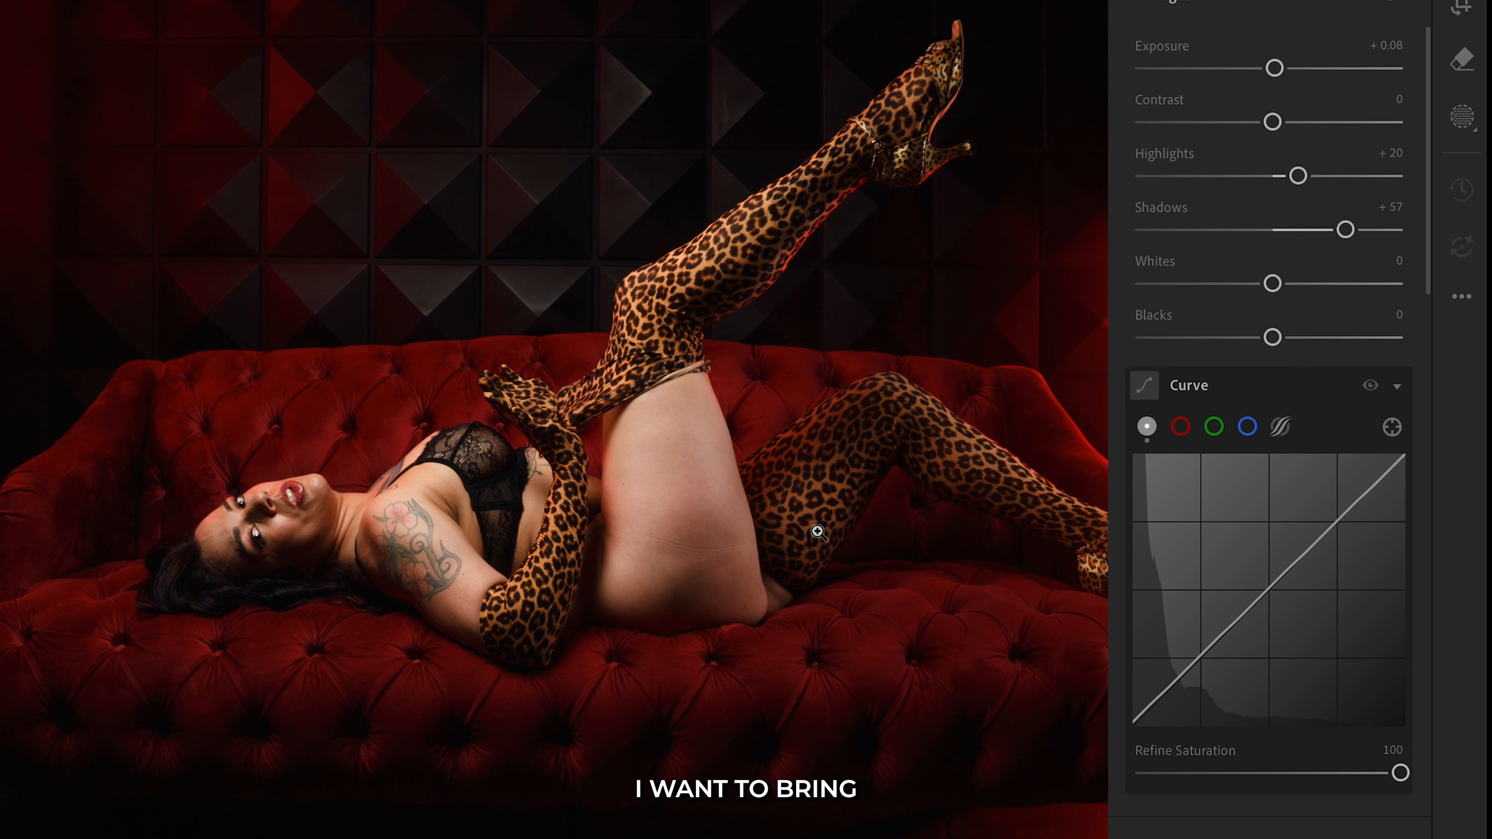
click(1197, 659)
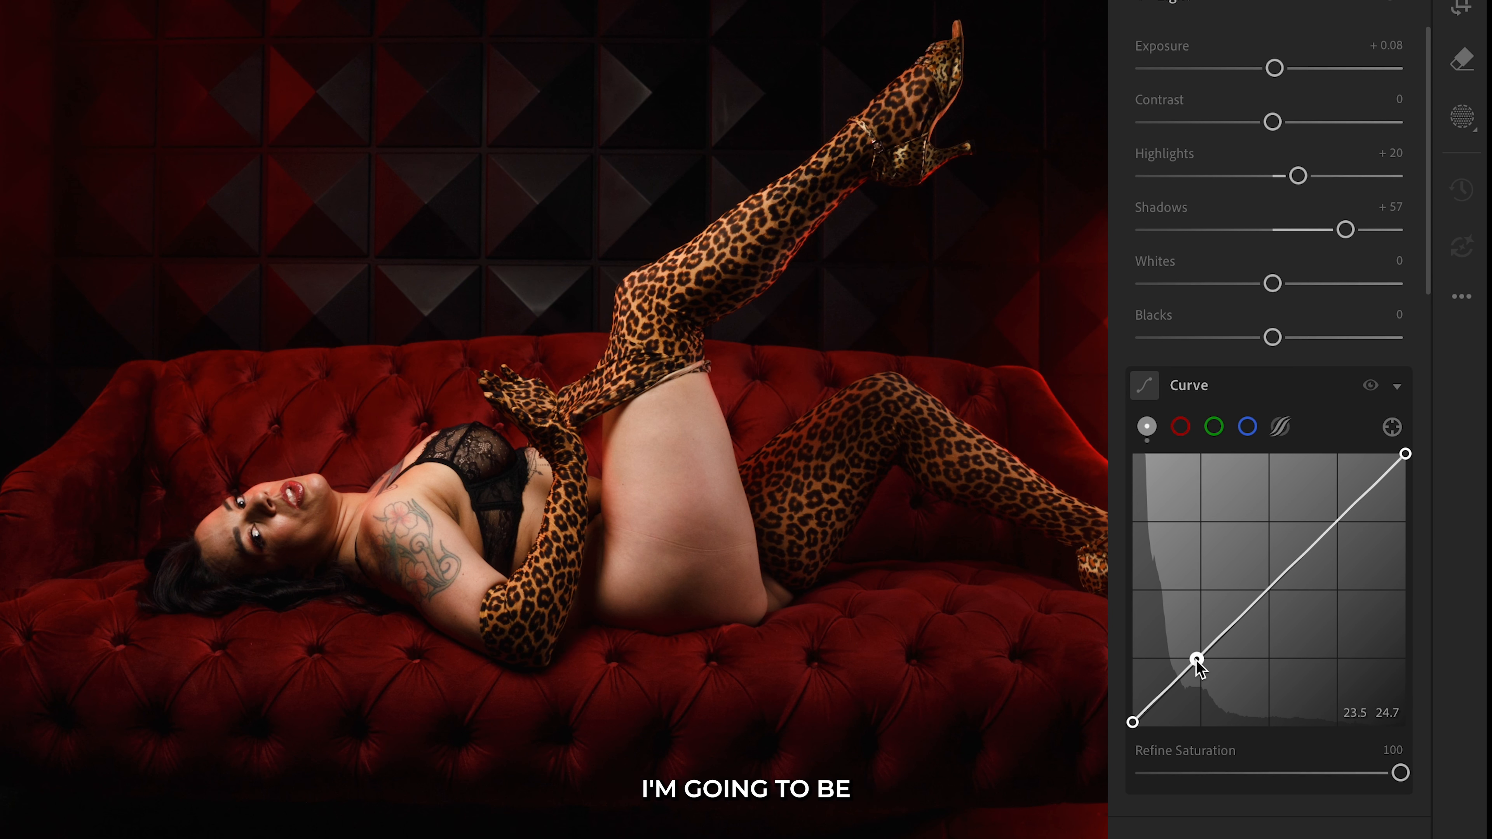
drag(1197, 661, 1200, 671)
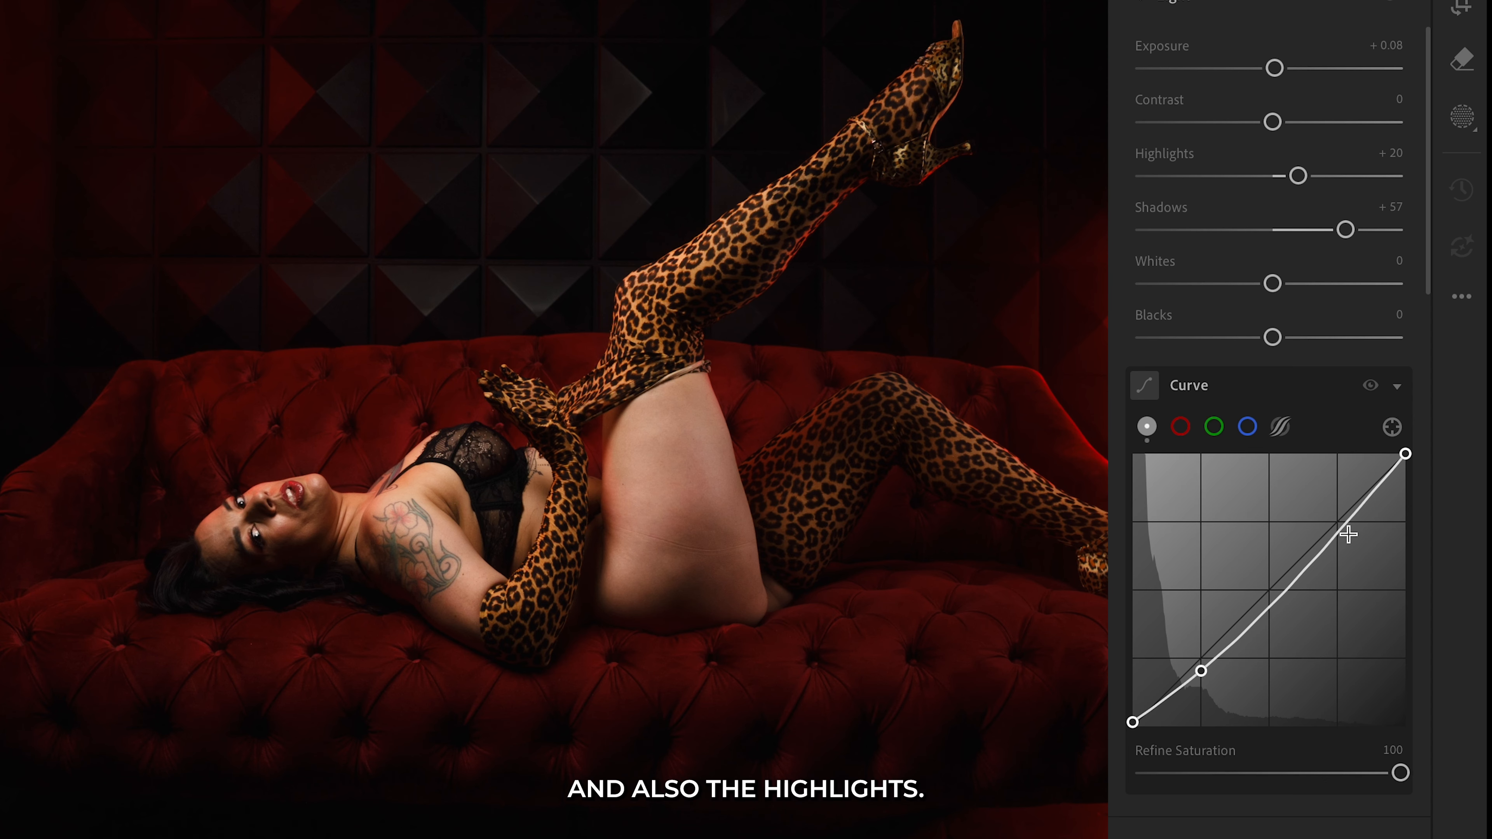
Step: Compare the photo with the curve adjustment hidden and shown
click(1372, 388)
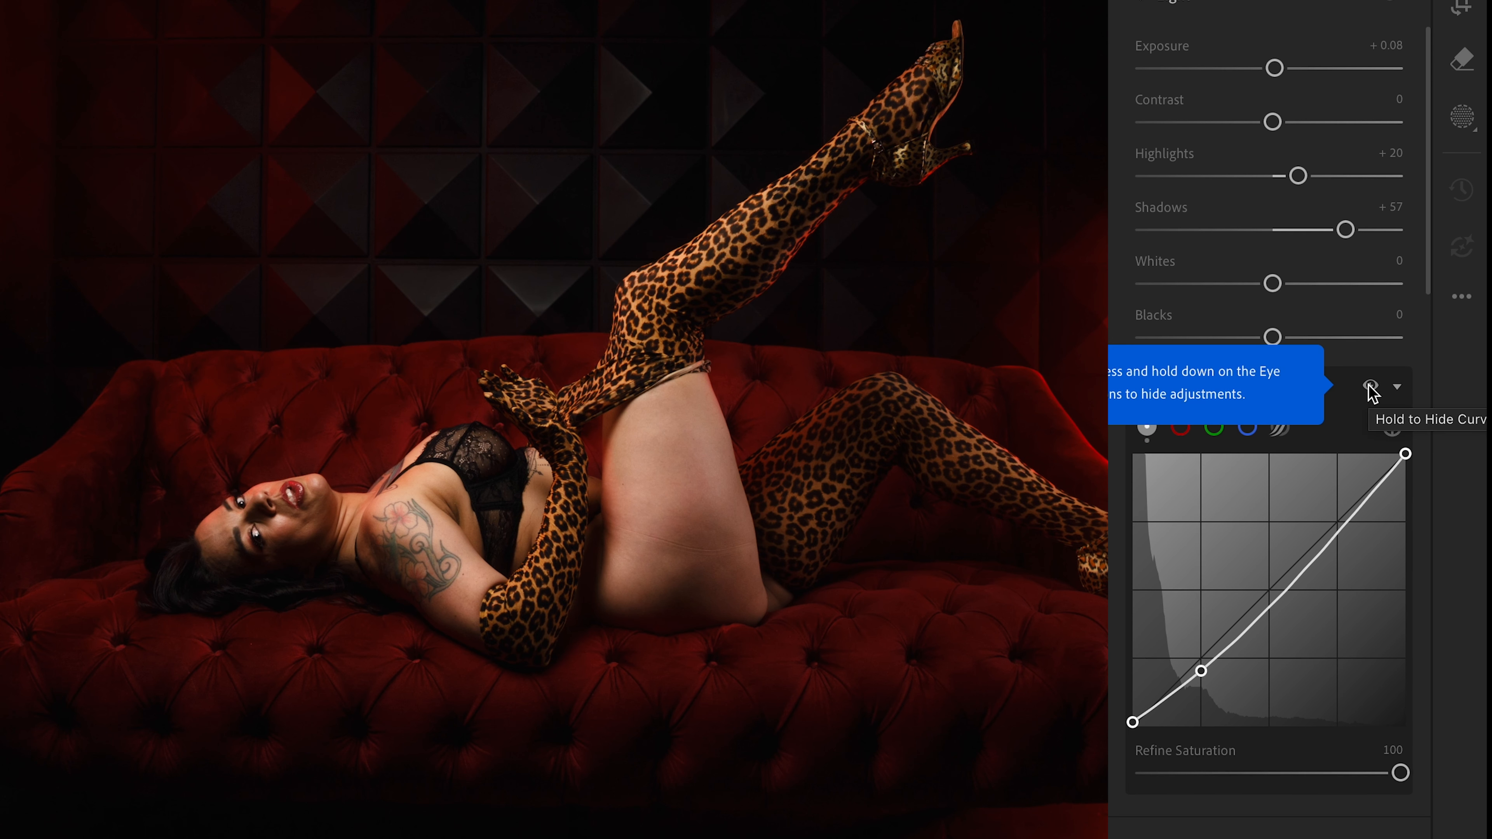
click(1371, 388)
drag(1371, 388, 1369, 386)
click(1369, 386)
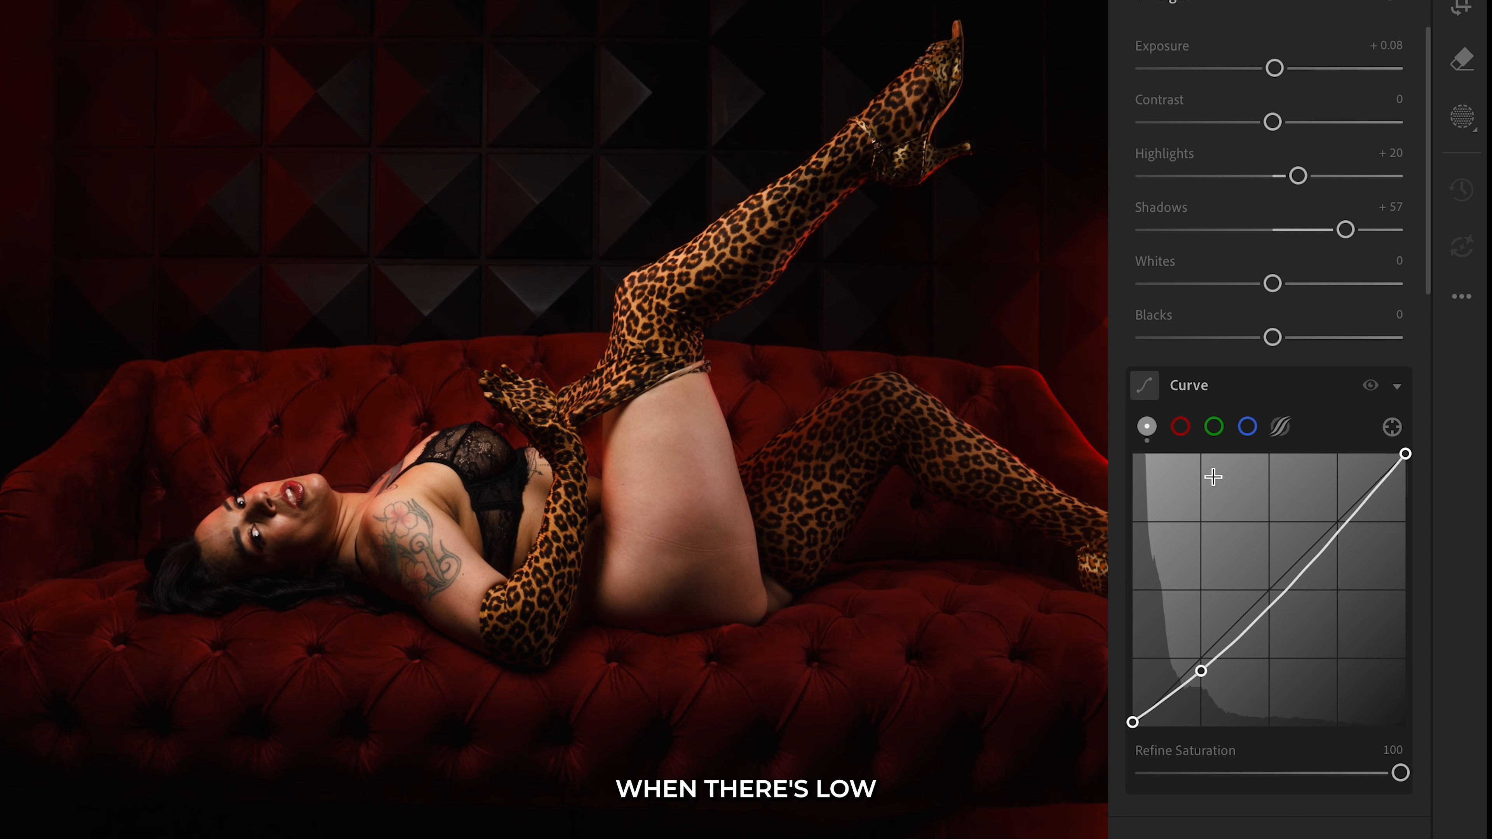
Step: Try the Contrast at −100 and reset it to 0
drag(1192, 122, 1145, 121)
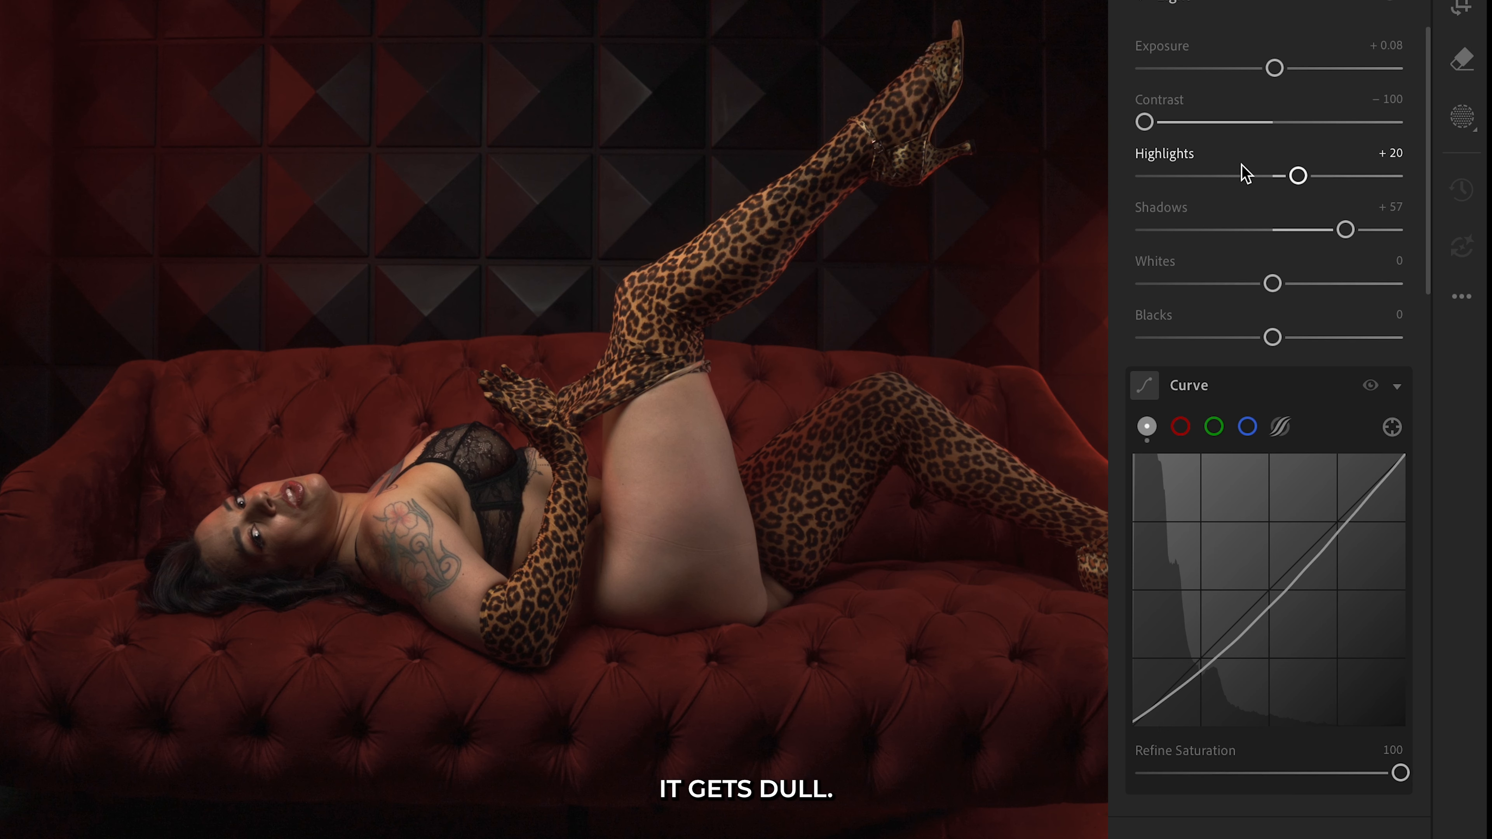
double_click(1272, 123)
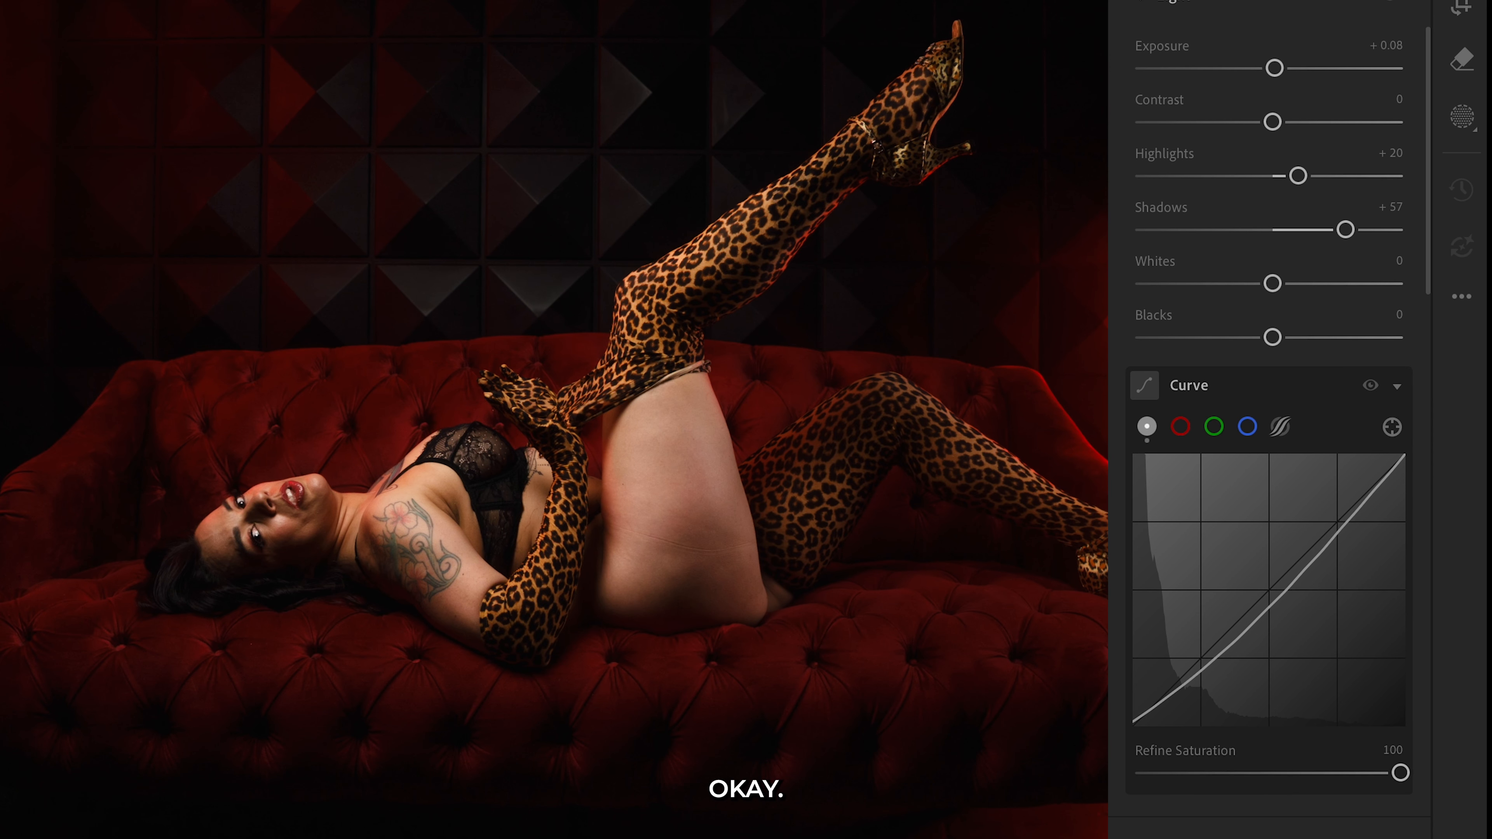
Step: Try a green white balance with Tint −107 and Temp 5,537, and restore both to +17 and 5,700
scroll(1166, 210, up, 3)
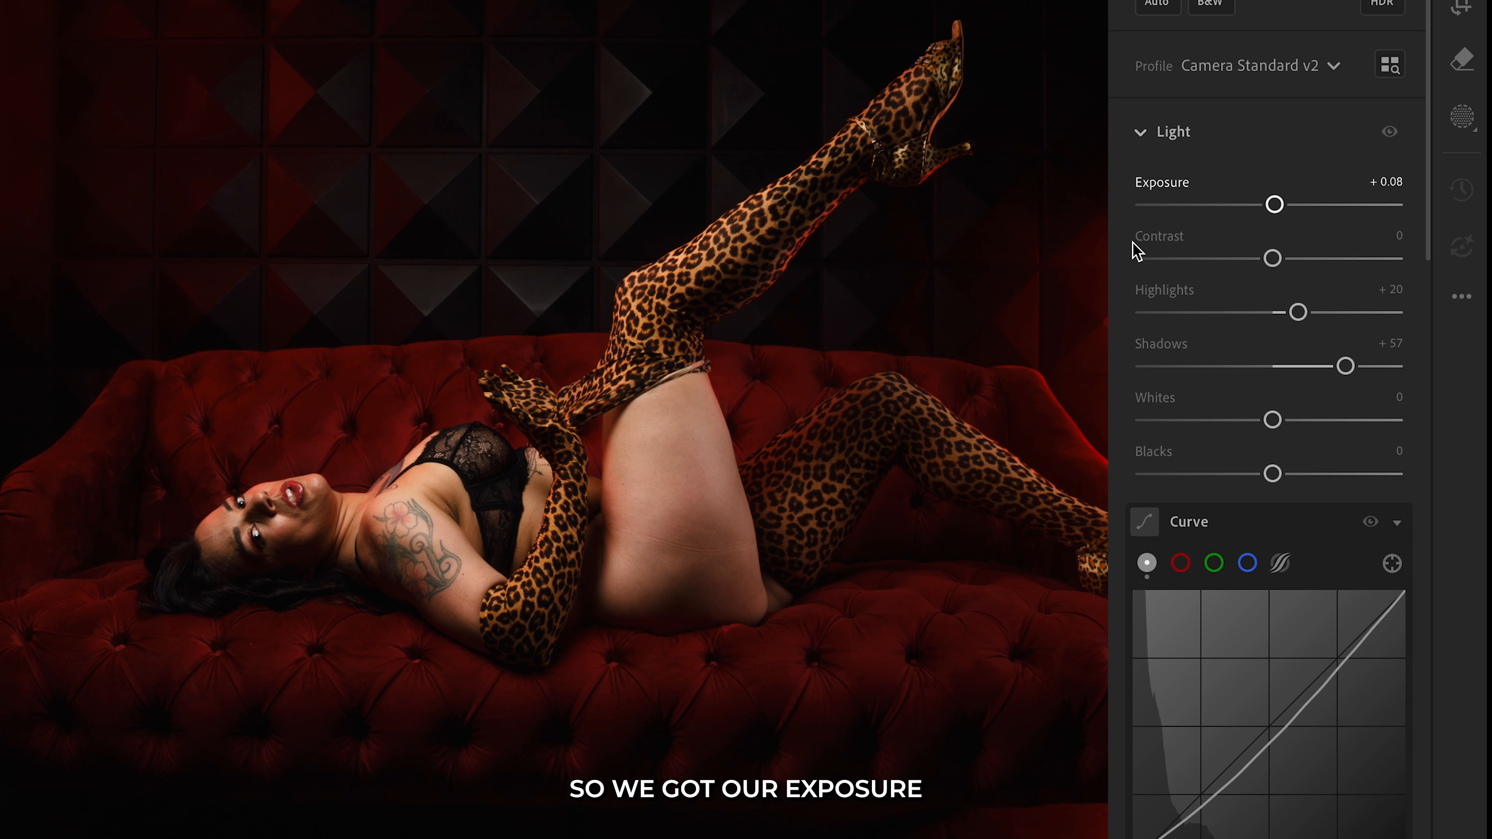
scroll(1145, 177, down, 7)
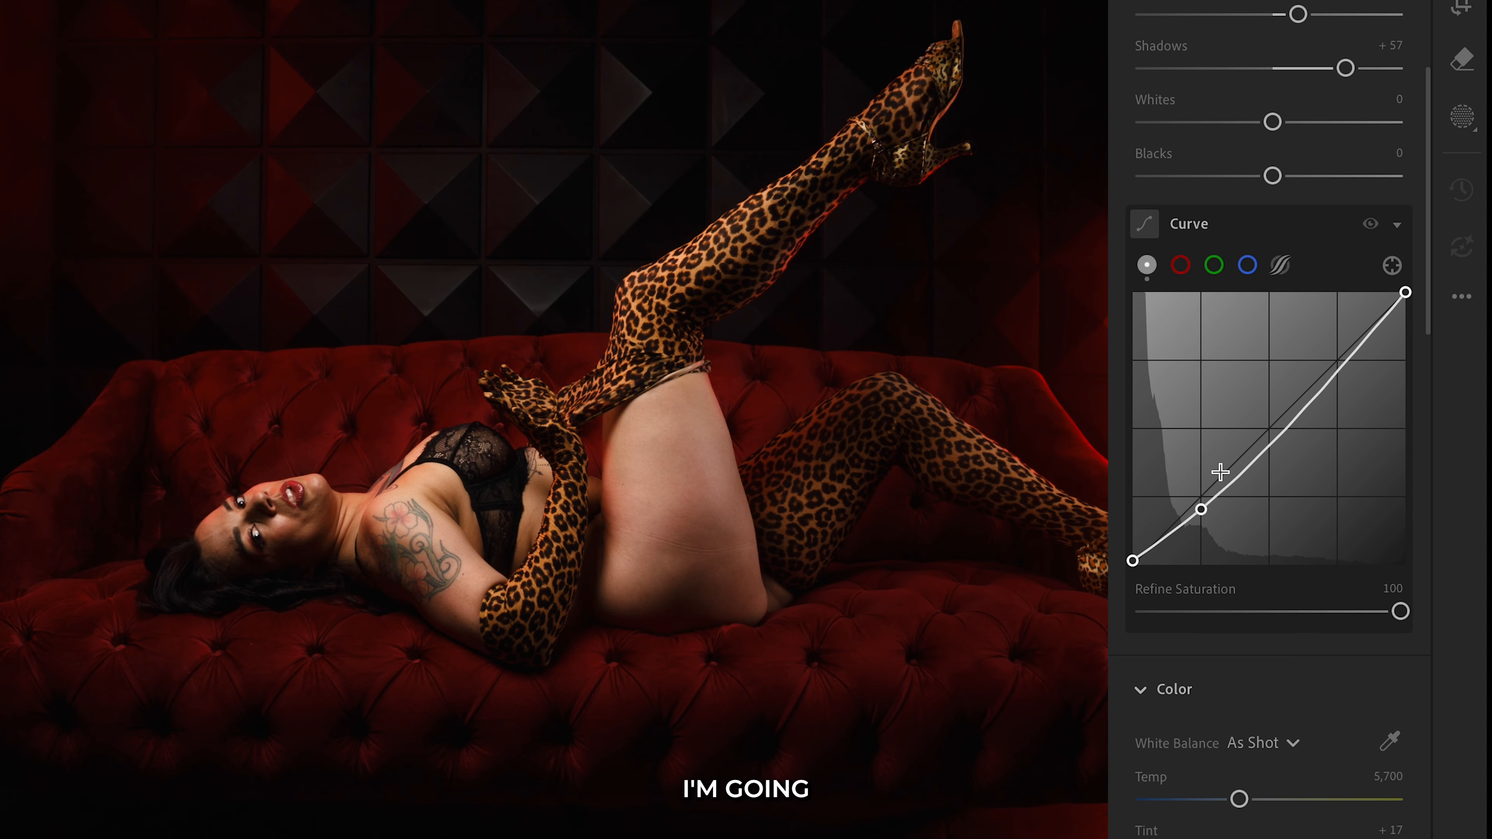
scroll(1222, 473, down, 8)
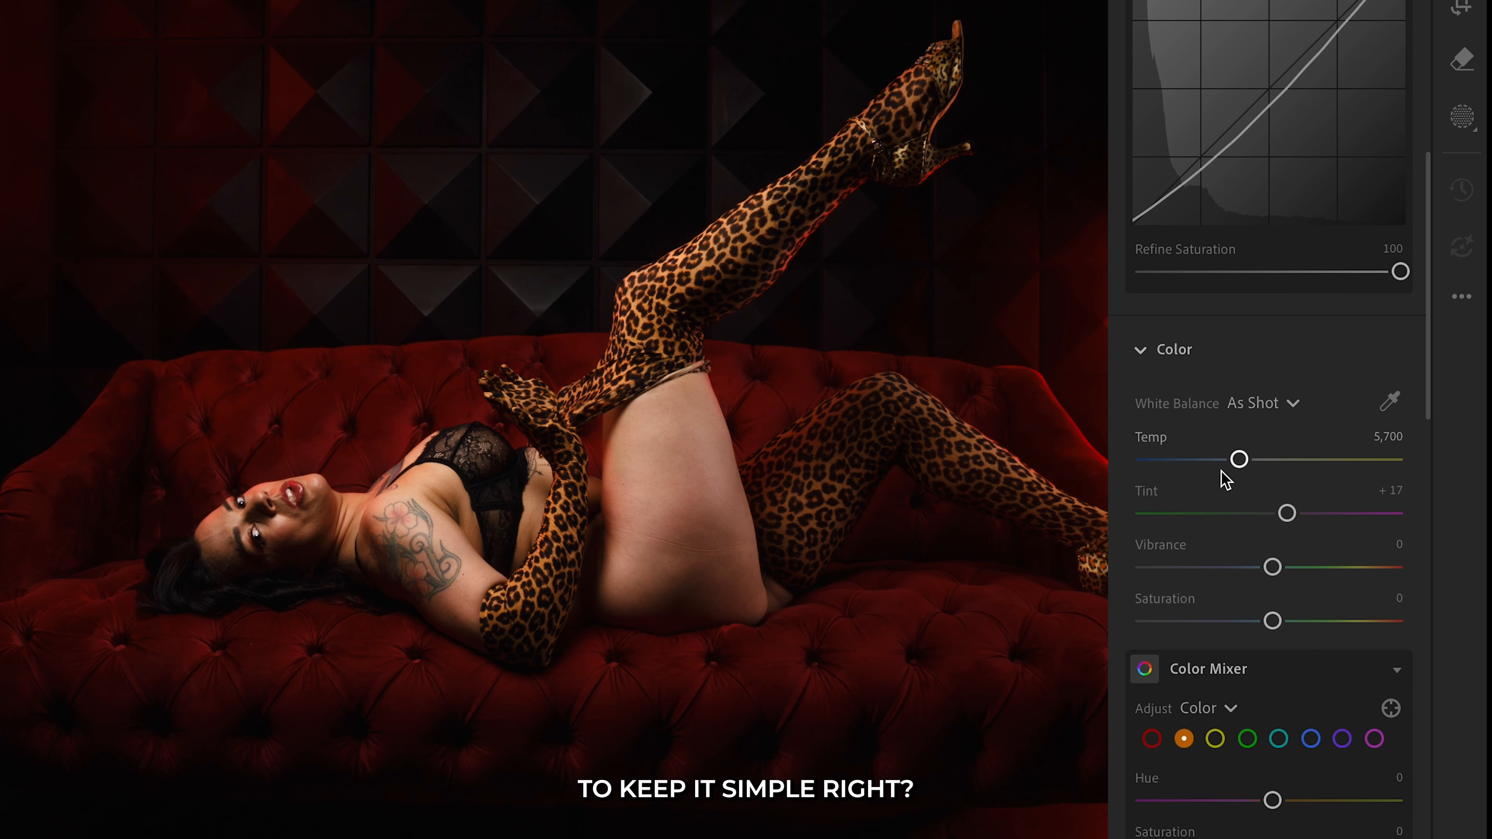
scroll(1123, 426, down, 2)
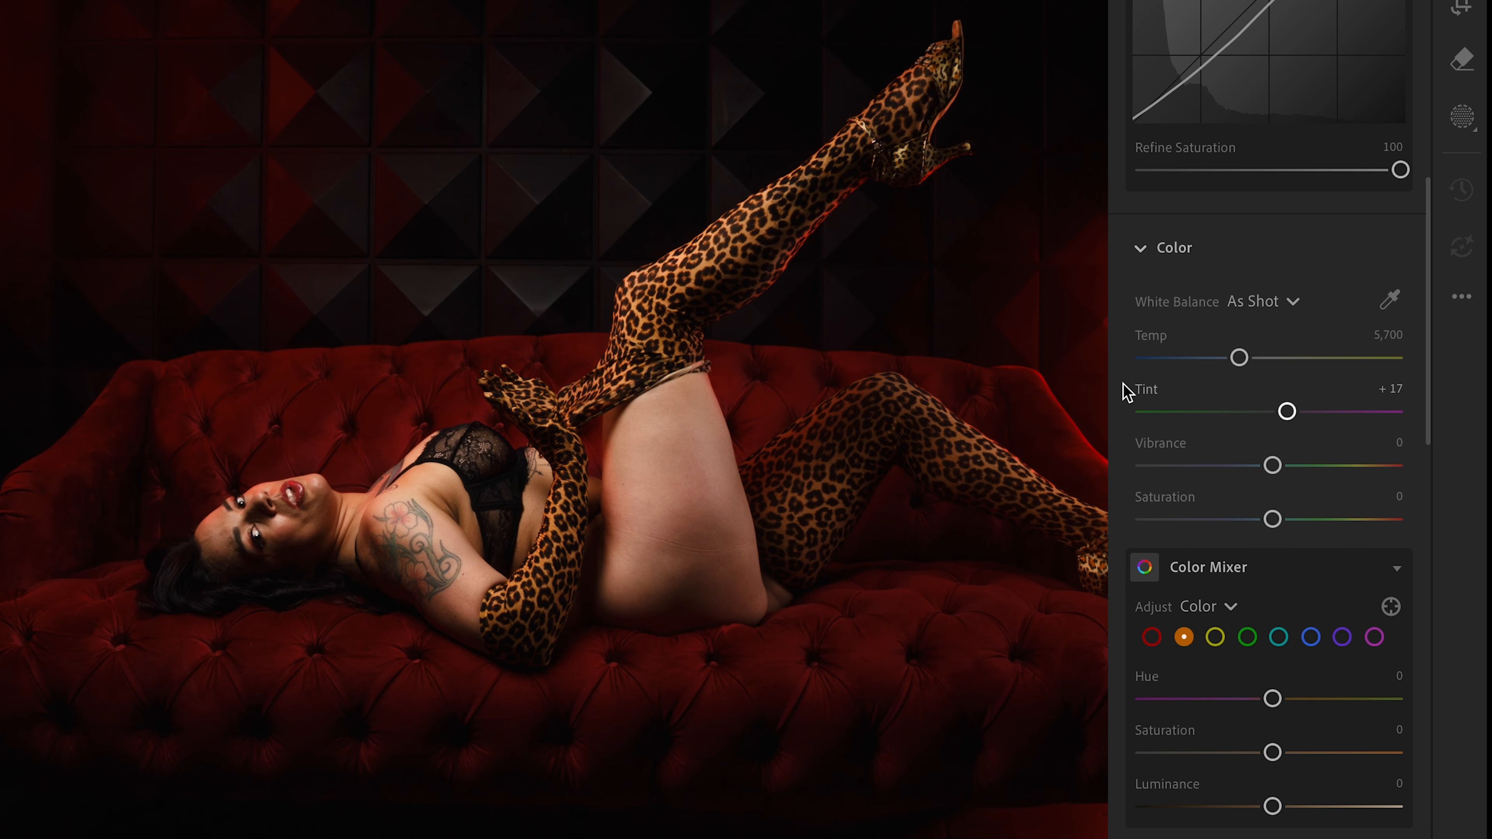
scroll(1128, 511, down, 3)
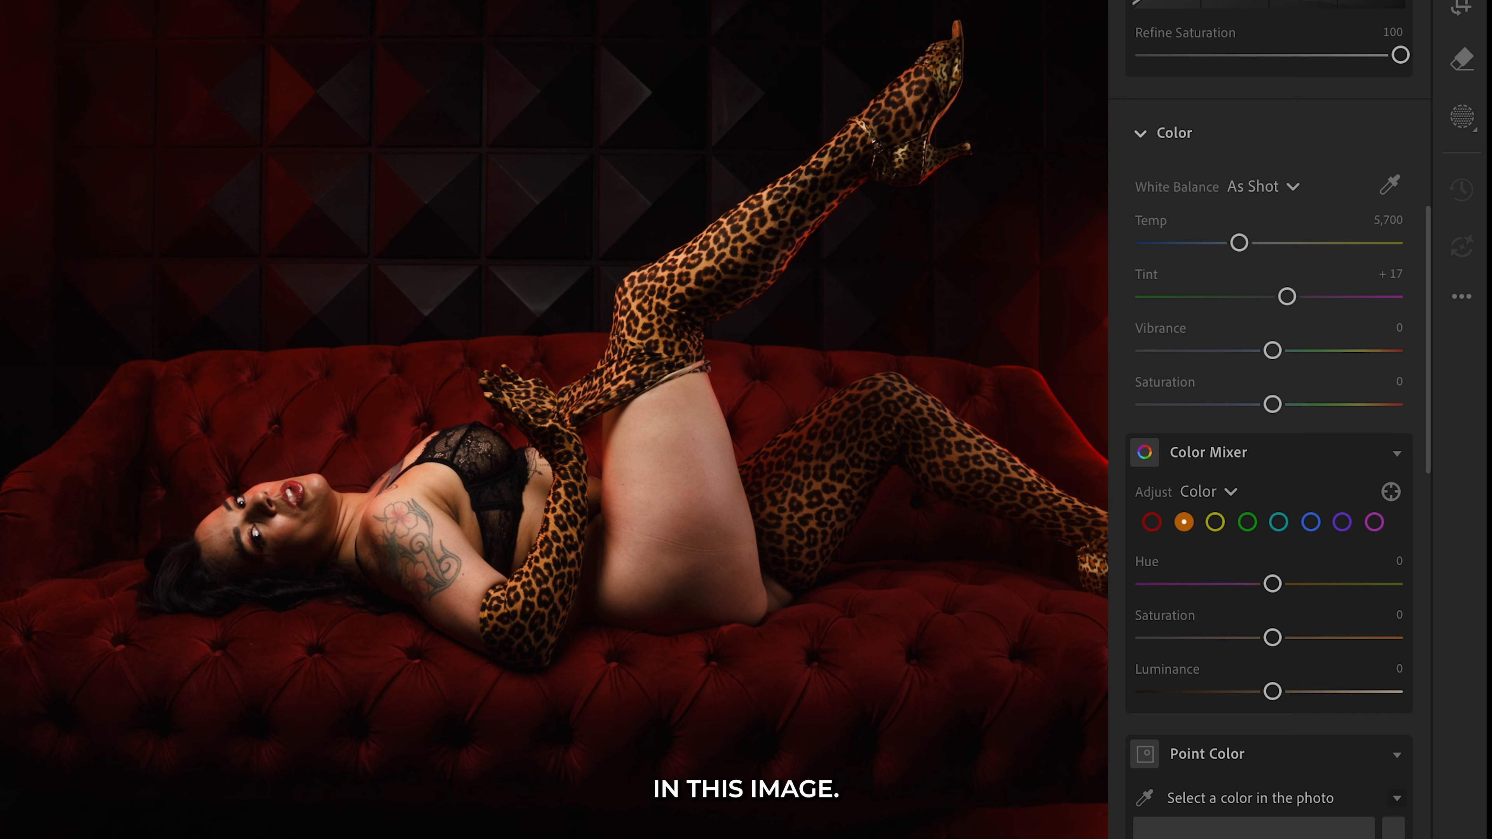
mouse_move(1284, 297)
mouse_down()
mouse_move(1158, 297)
mouse_move(1229, 296)
mouse_move(1119, 323)
mouse_move(1208, 276)
mouse_up()
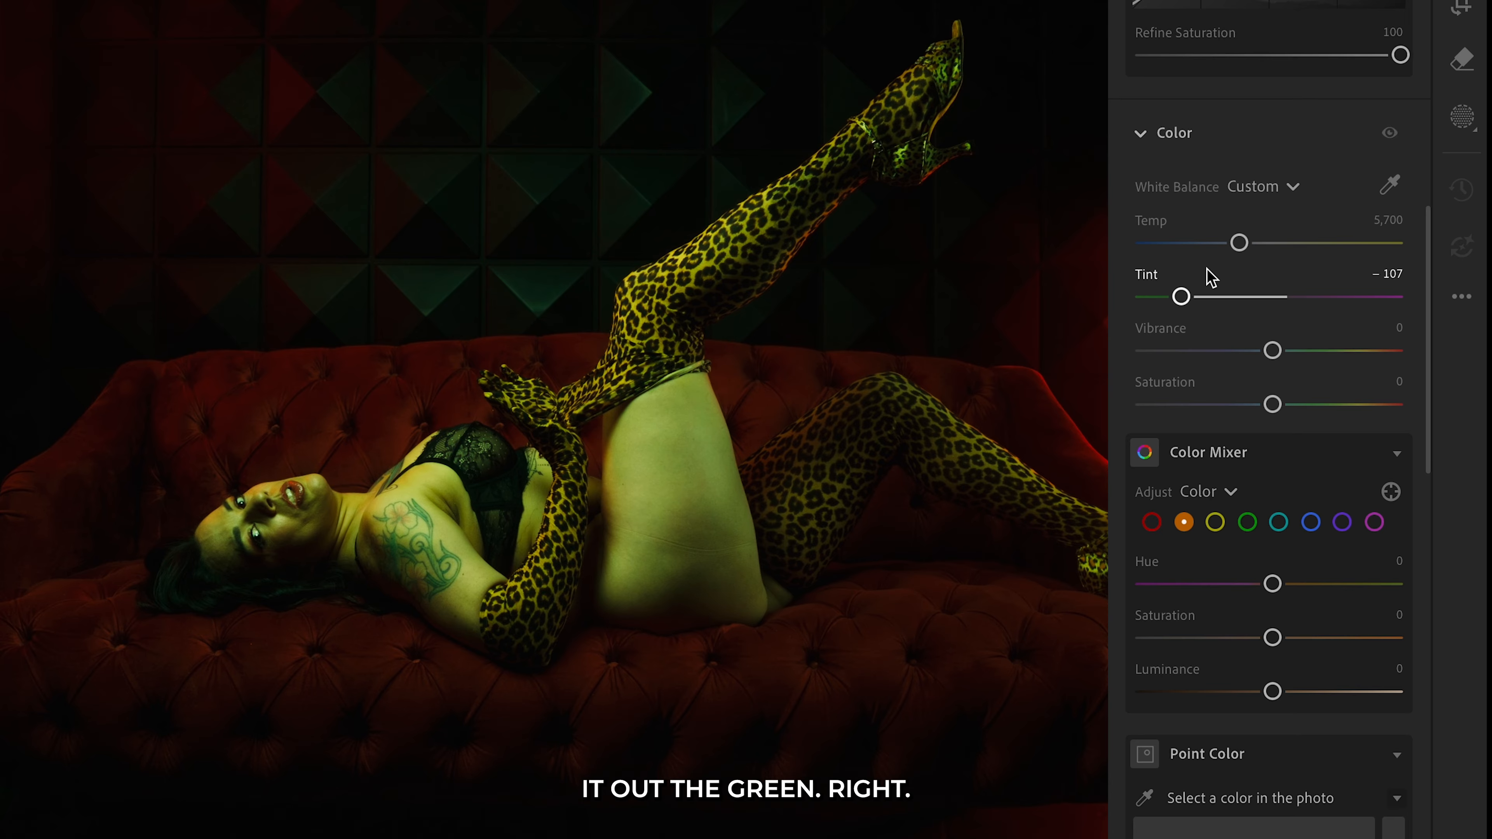
mouse_move(1239, 243)
mouse_down()
mouse_move(1162, 242)
mouse_move(1354, 245)
mouse_move(1235, 250)
mouse_up()
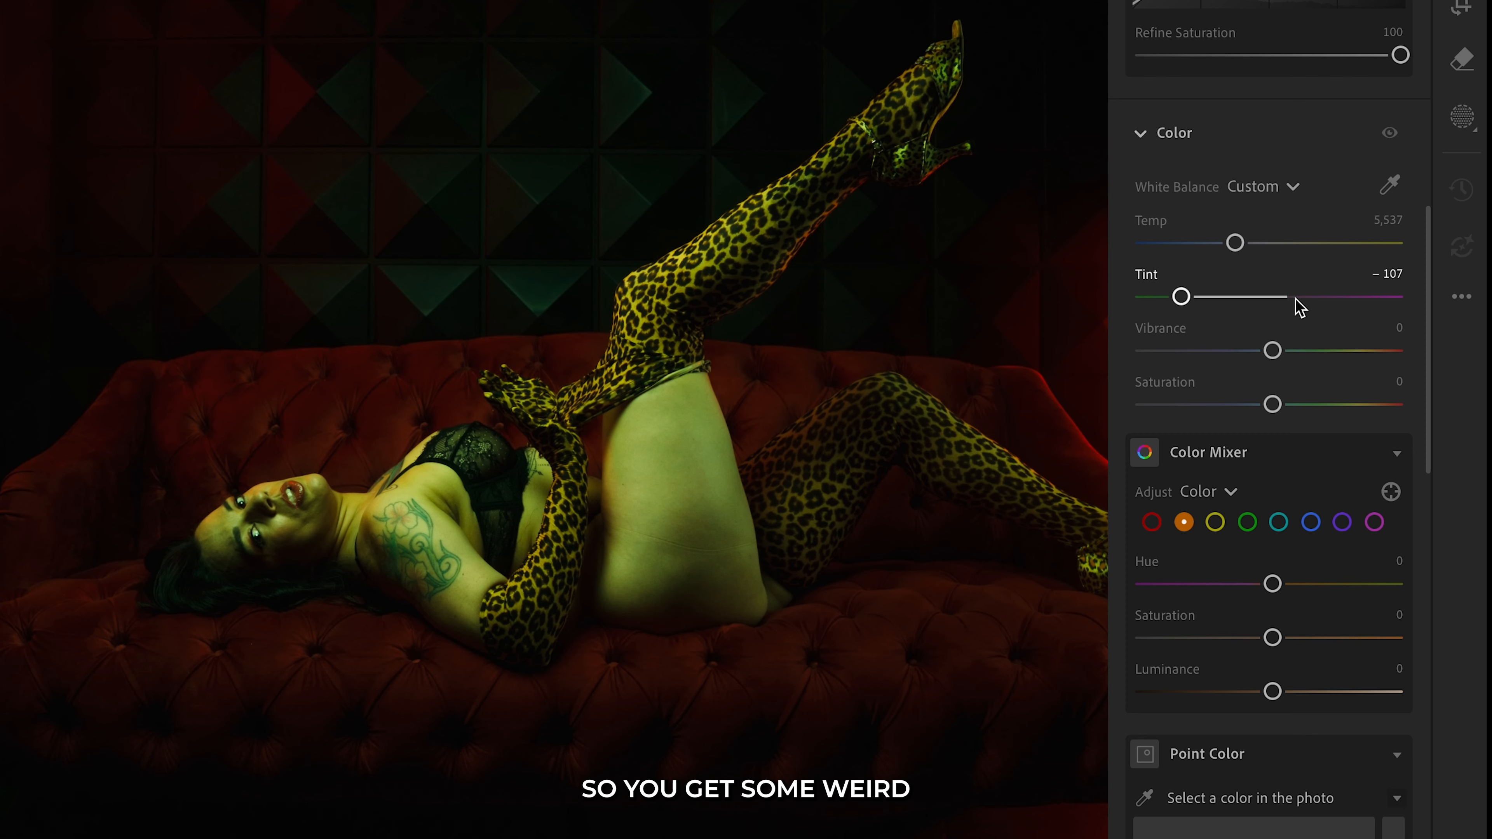
drag(1295, 303, 1286, 299)
double_click(1238, 244)
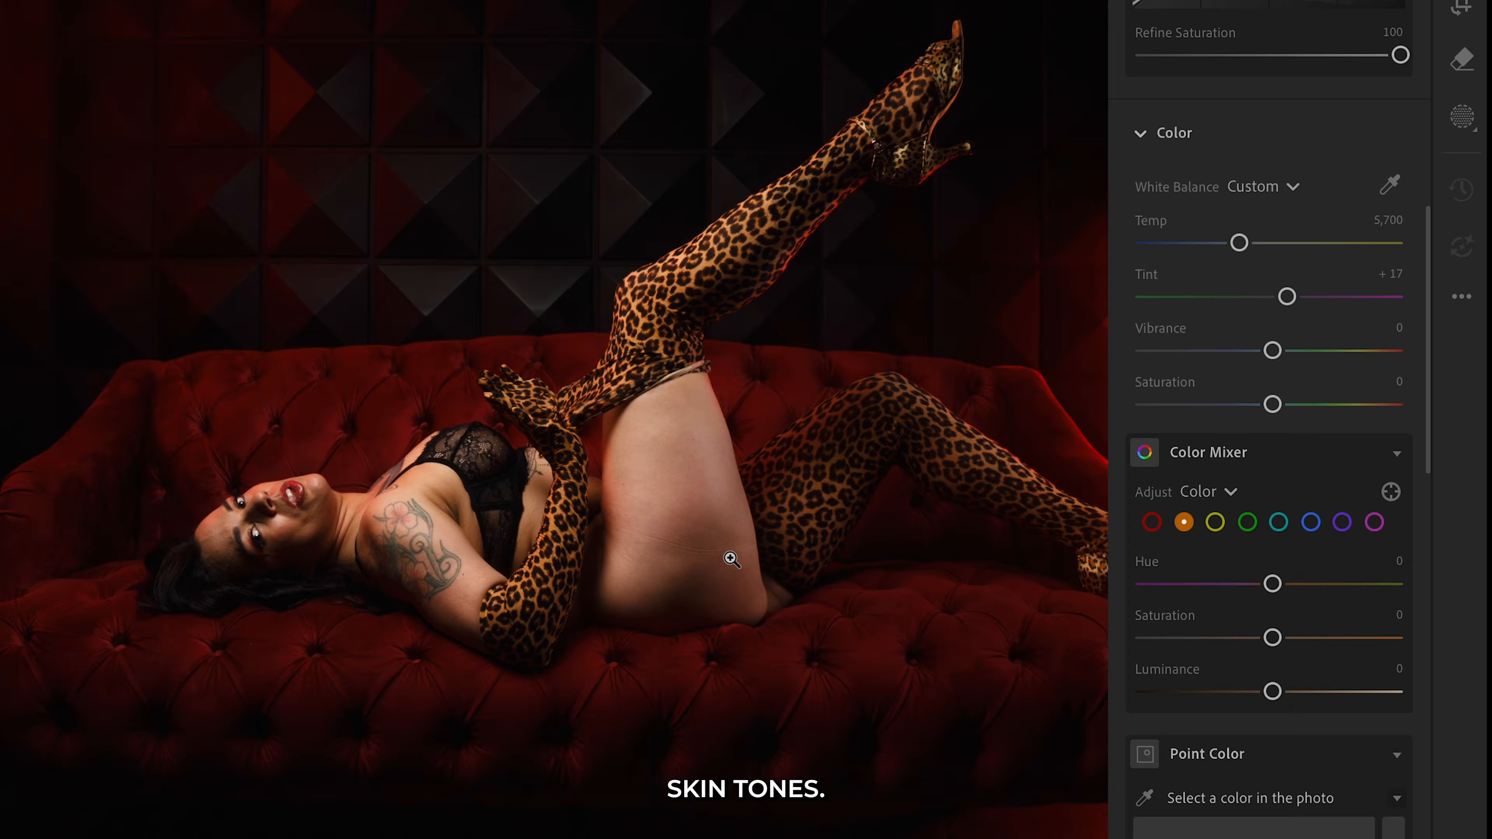
Step: Try colour temperatures of 6,143, 4,176 and 2,000 on a close-up of the skin tones and reset Temp
click(397, 540)
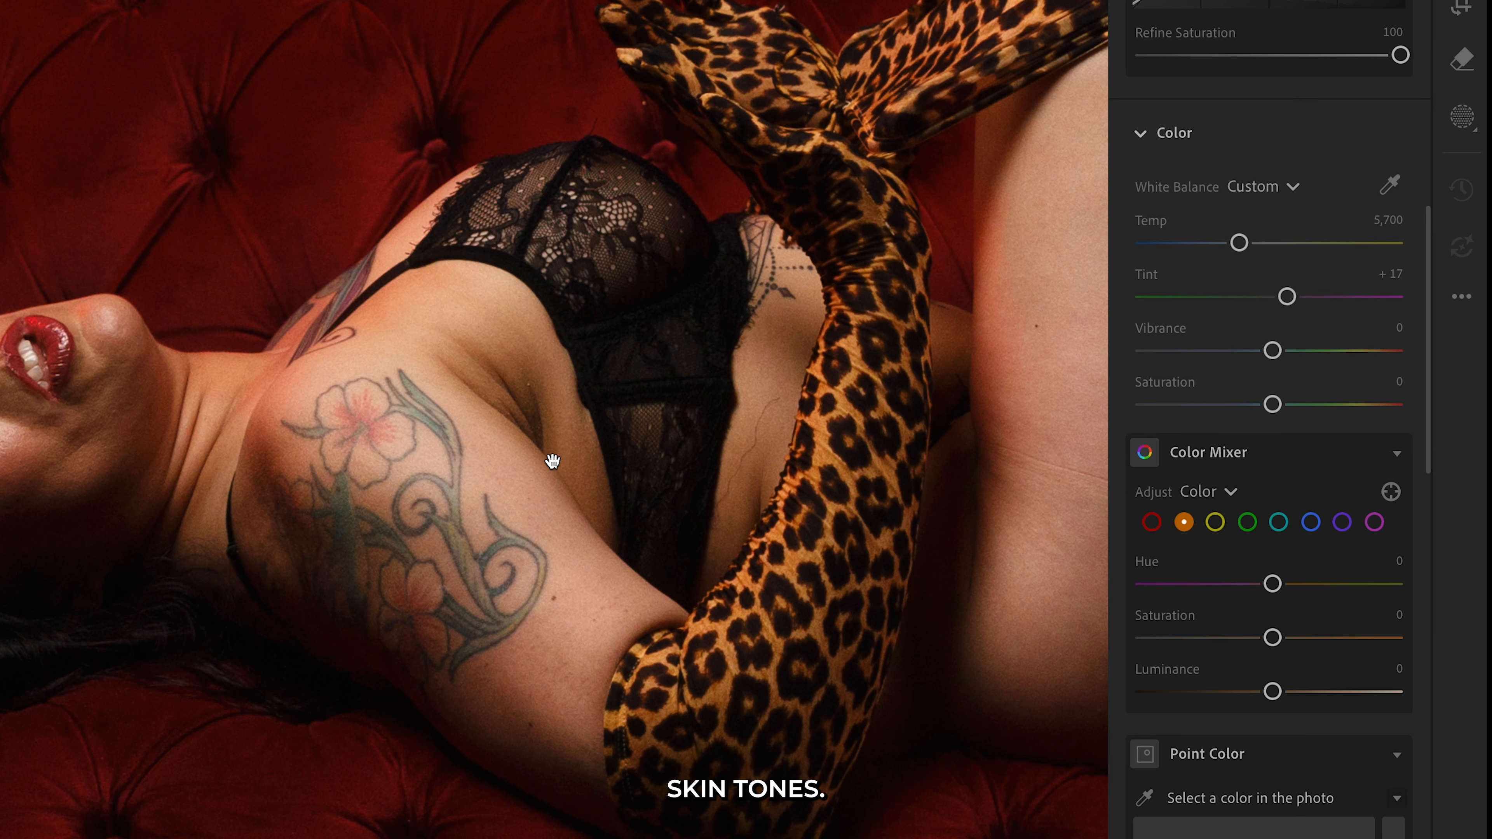
drag(490, 500, 751, 622)
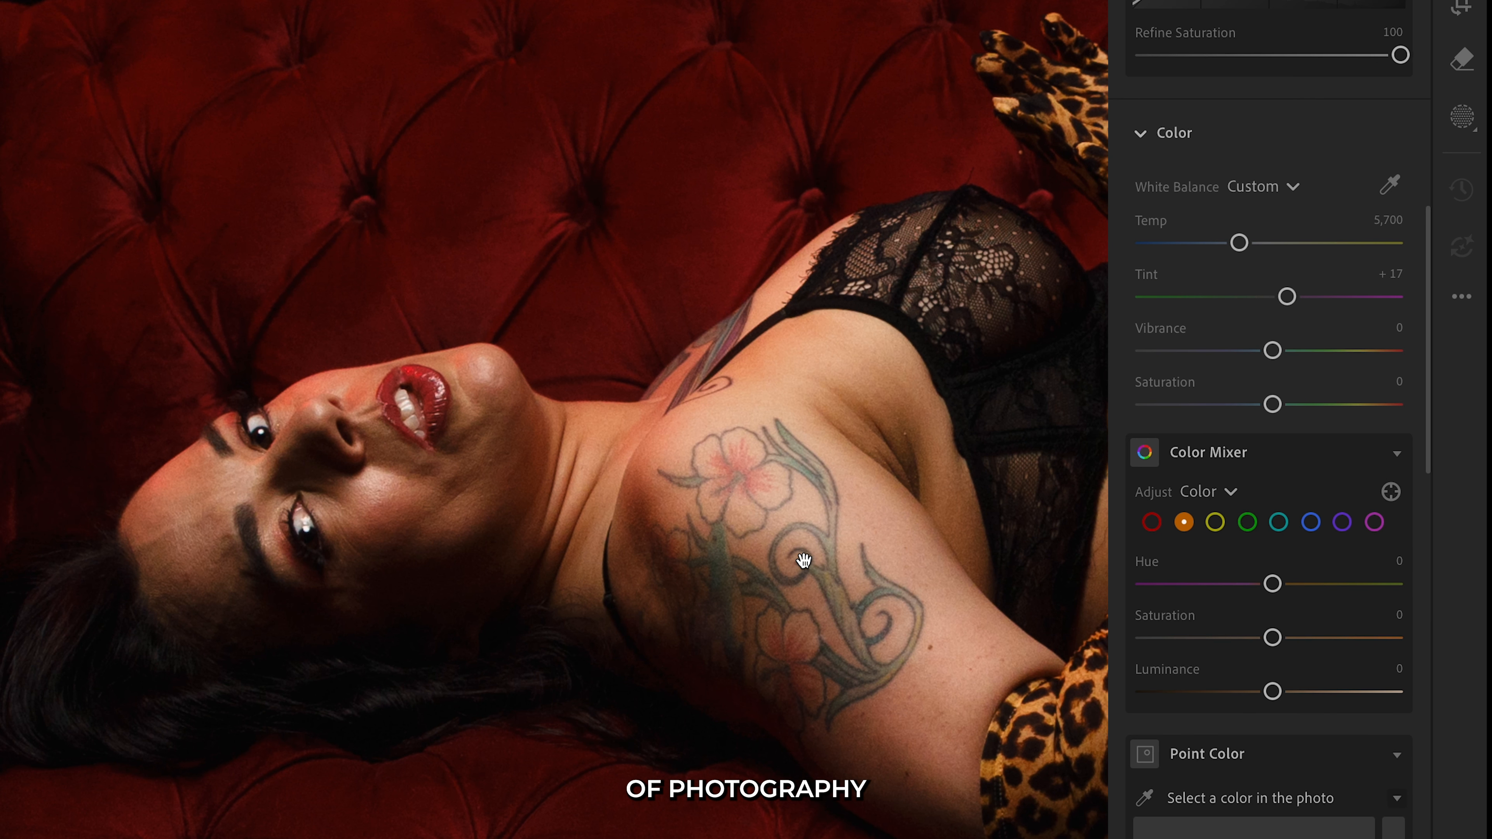
click(792, 560)
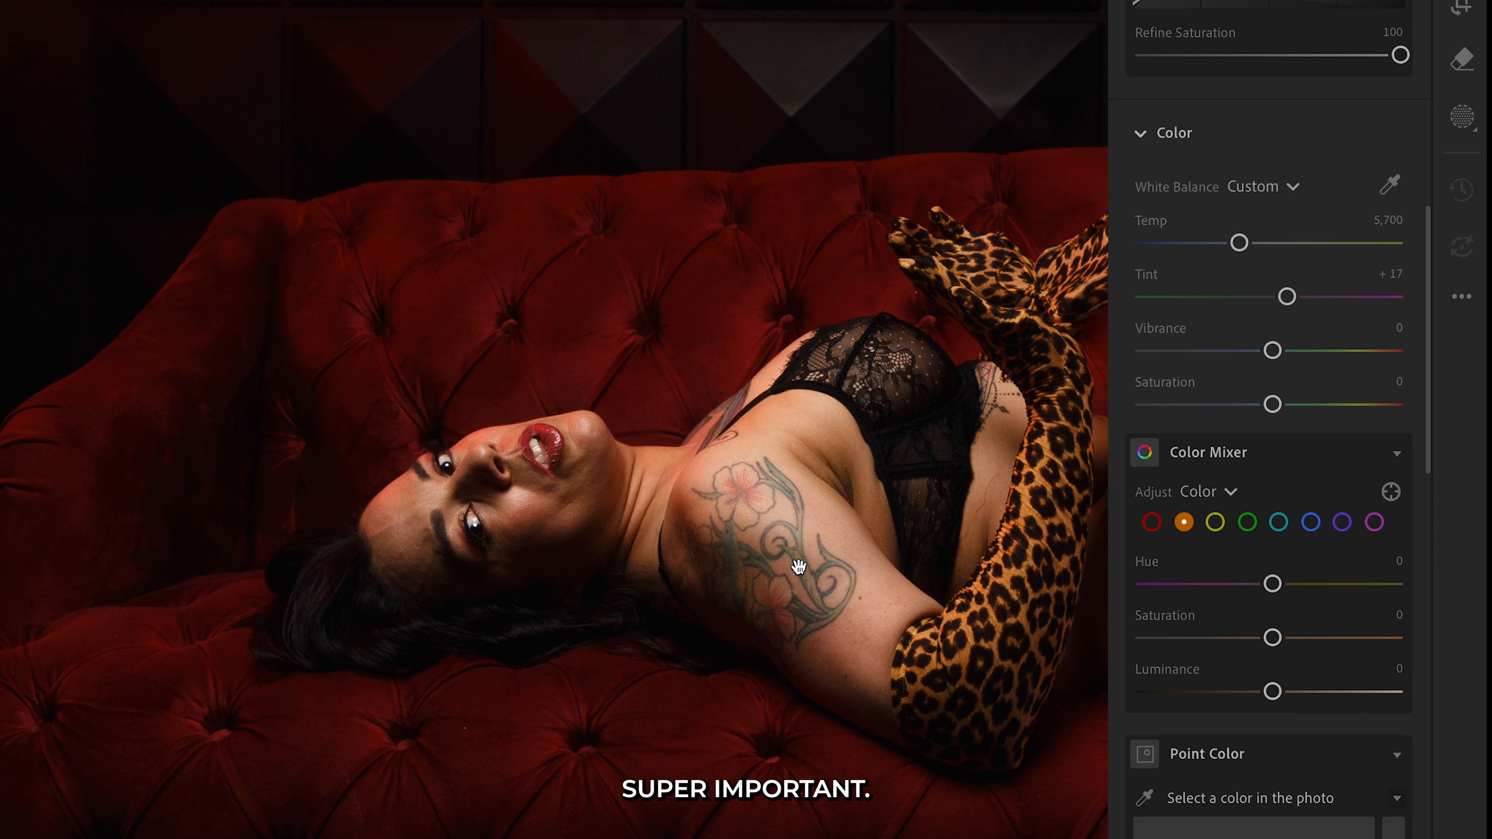
drag(950, 540, 822, 547)
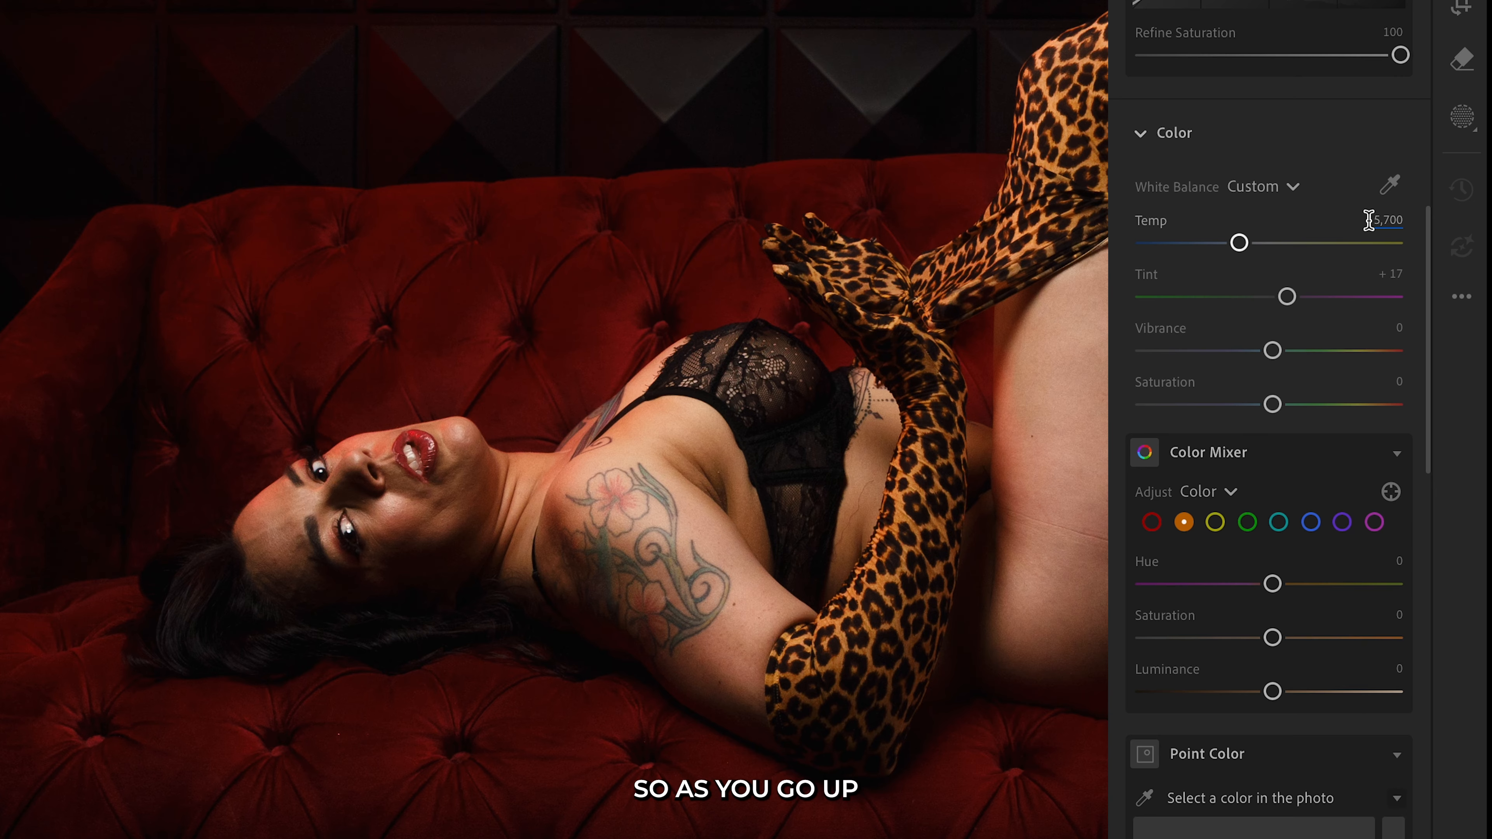
drag(1240, 243, 1250, 244)
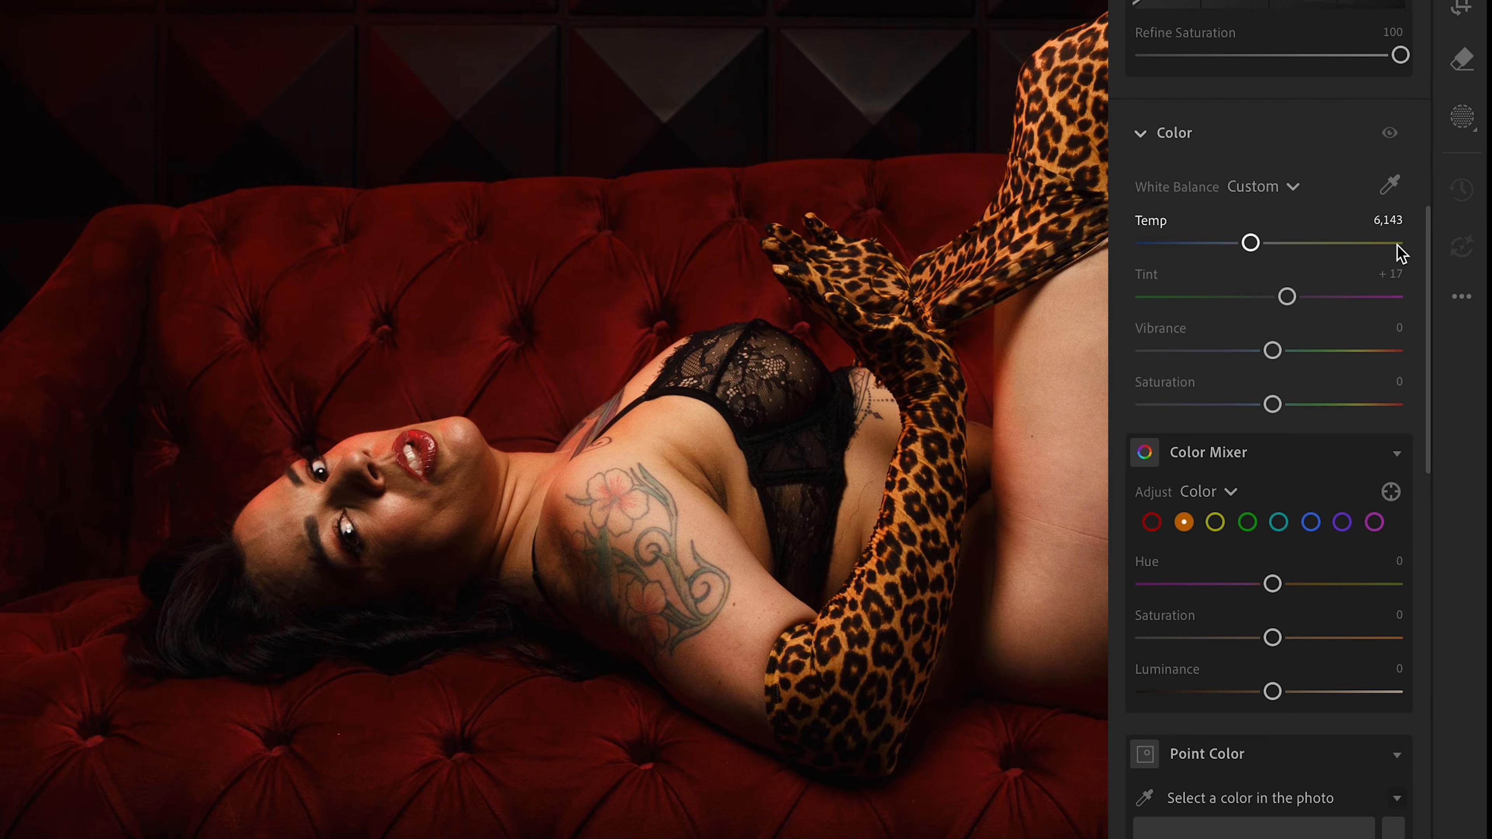
click(1200, 246)
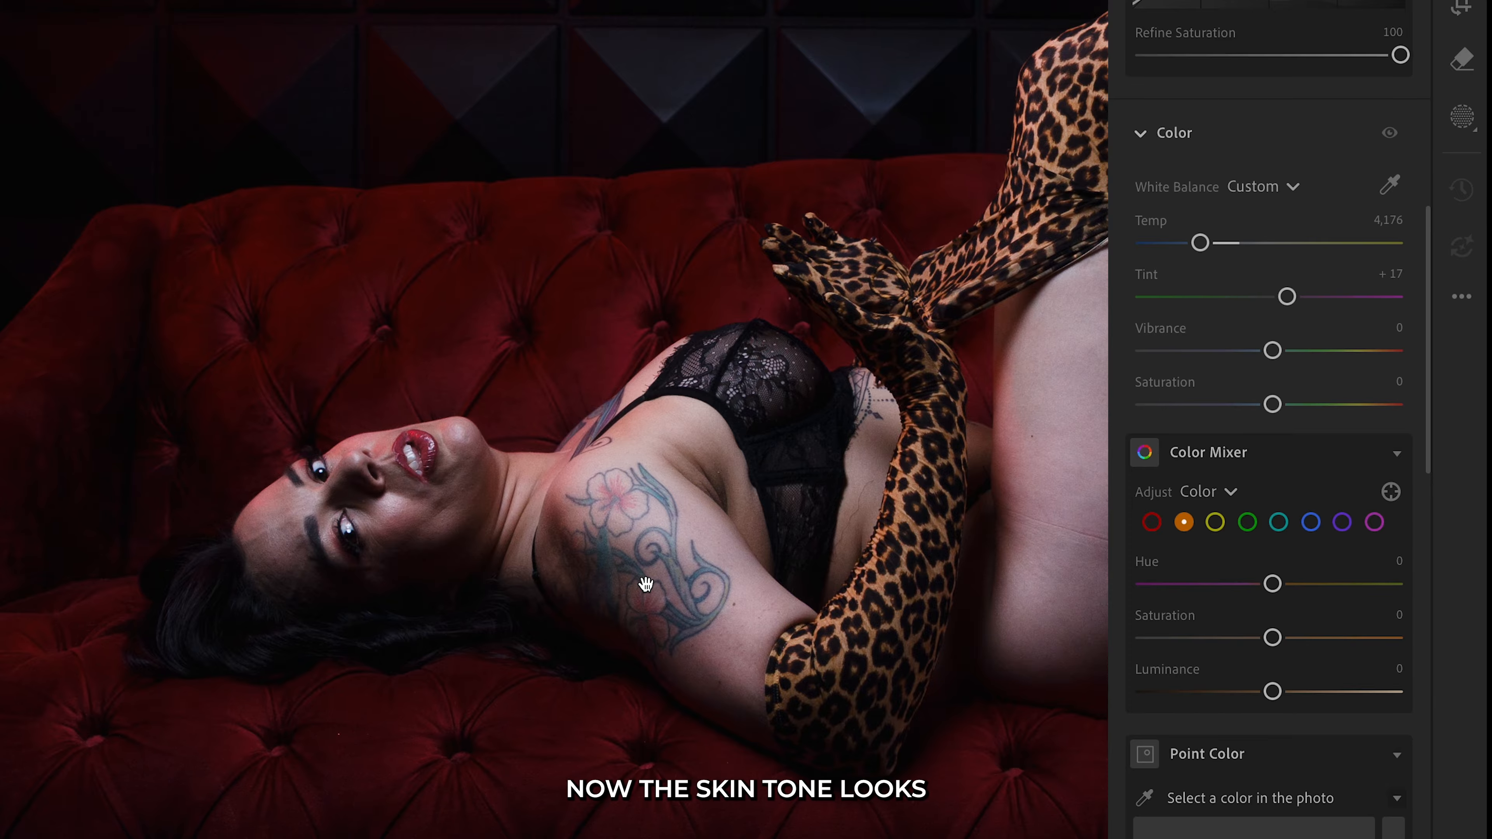
drag(1201, 242, 1139, 245)
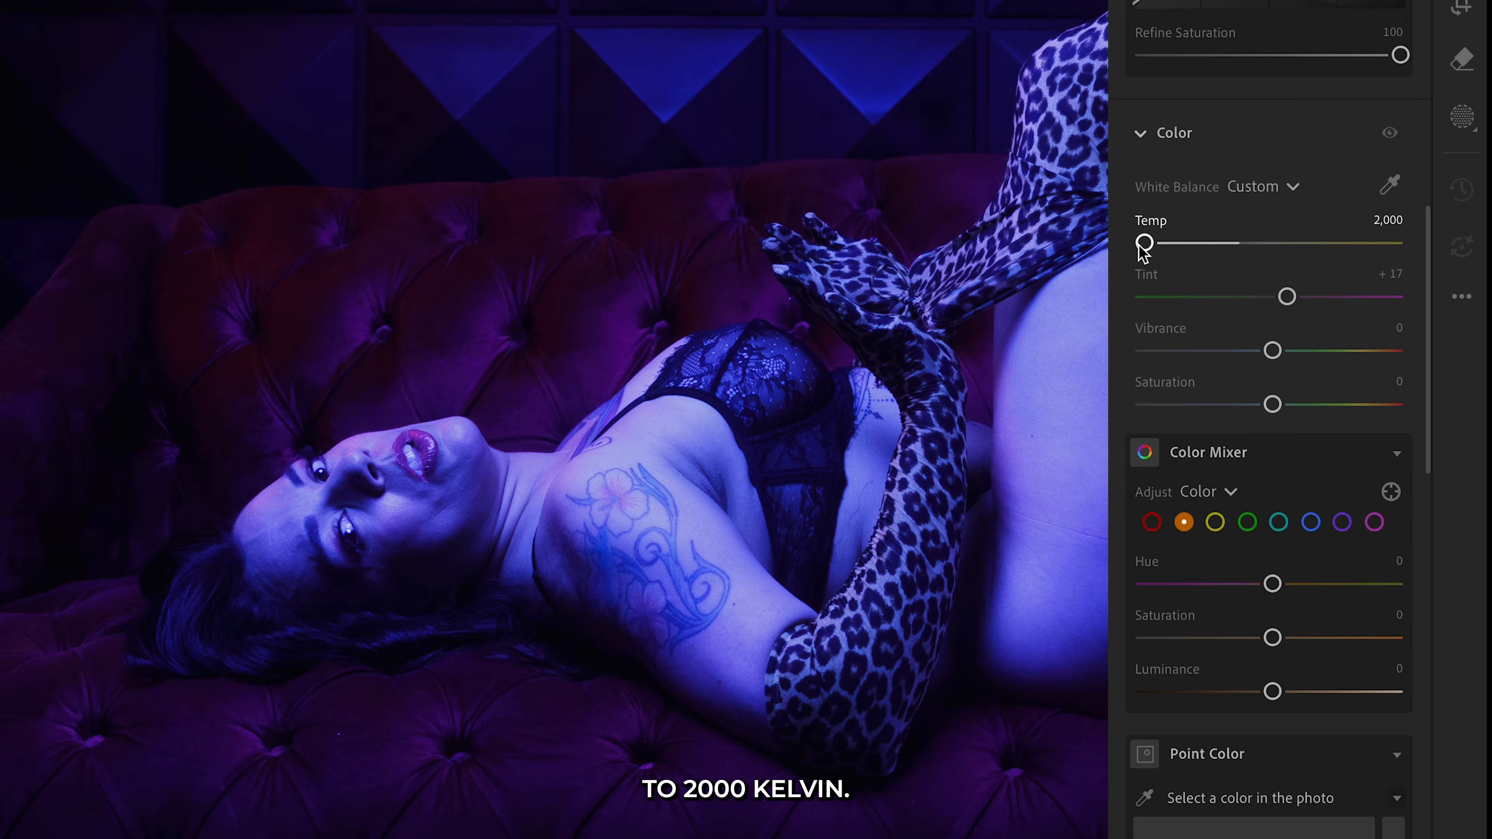
double_click(1244, 246)
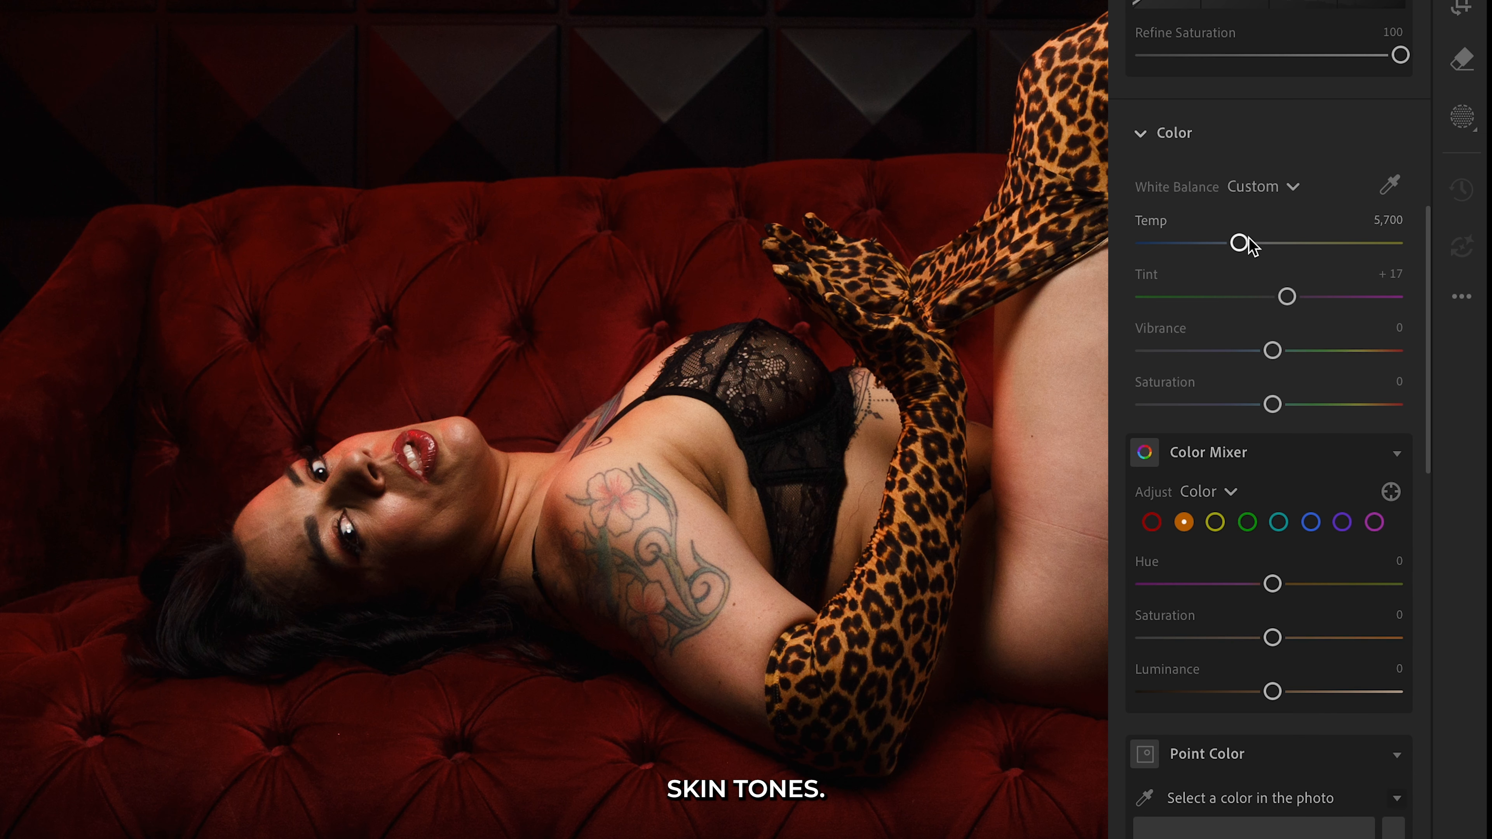
Step: Warm the white balance to Temp 6,058 and compare the photo with the Color adjustments hidden and shown
drag(1241, 242, 1250, 248)
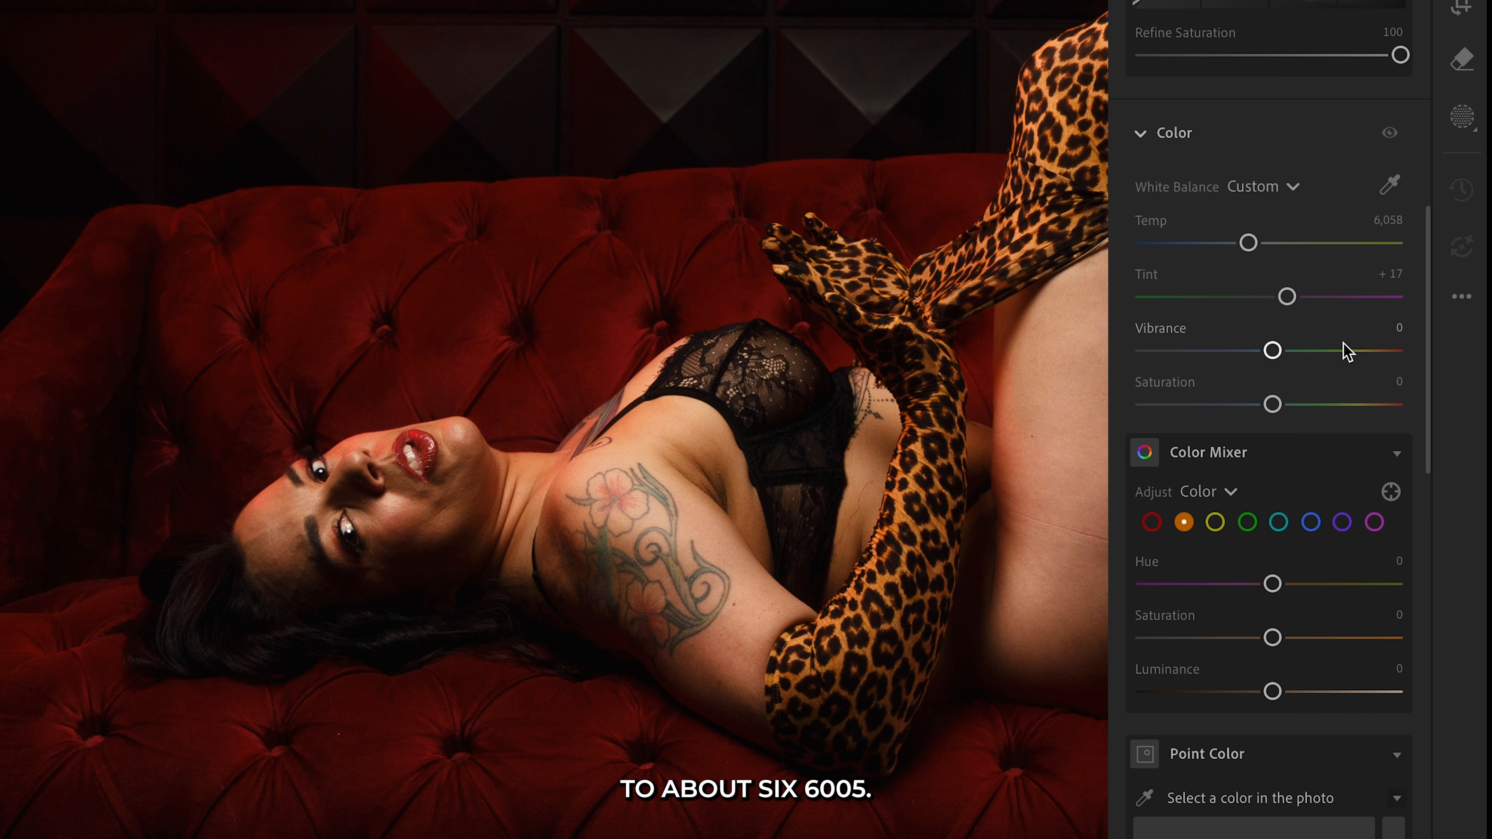
click(1390, 134)
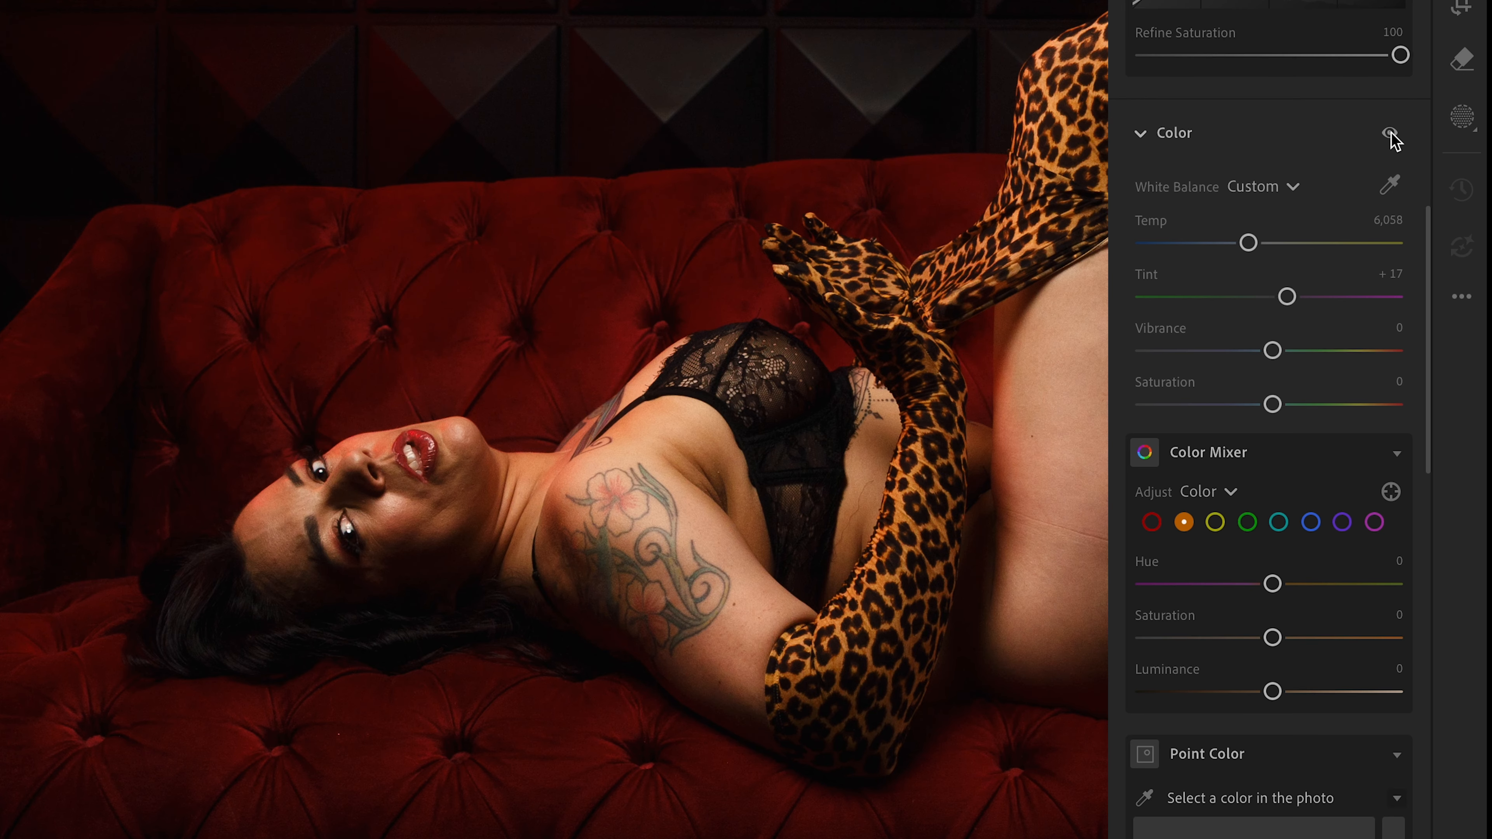
click(1390, 134)
click(1390, 135)
click(1390, 134)
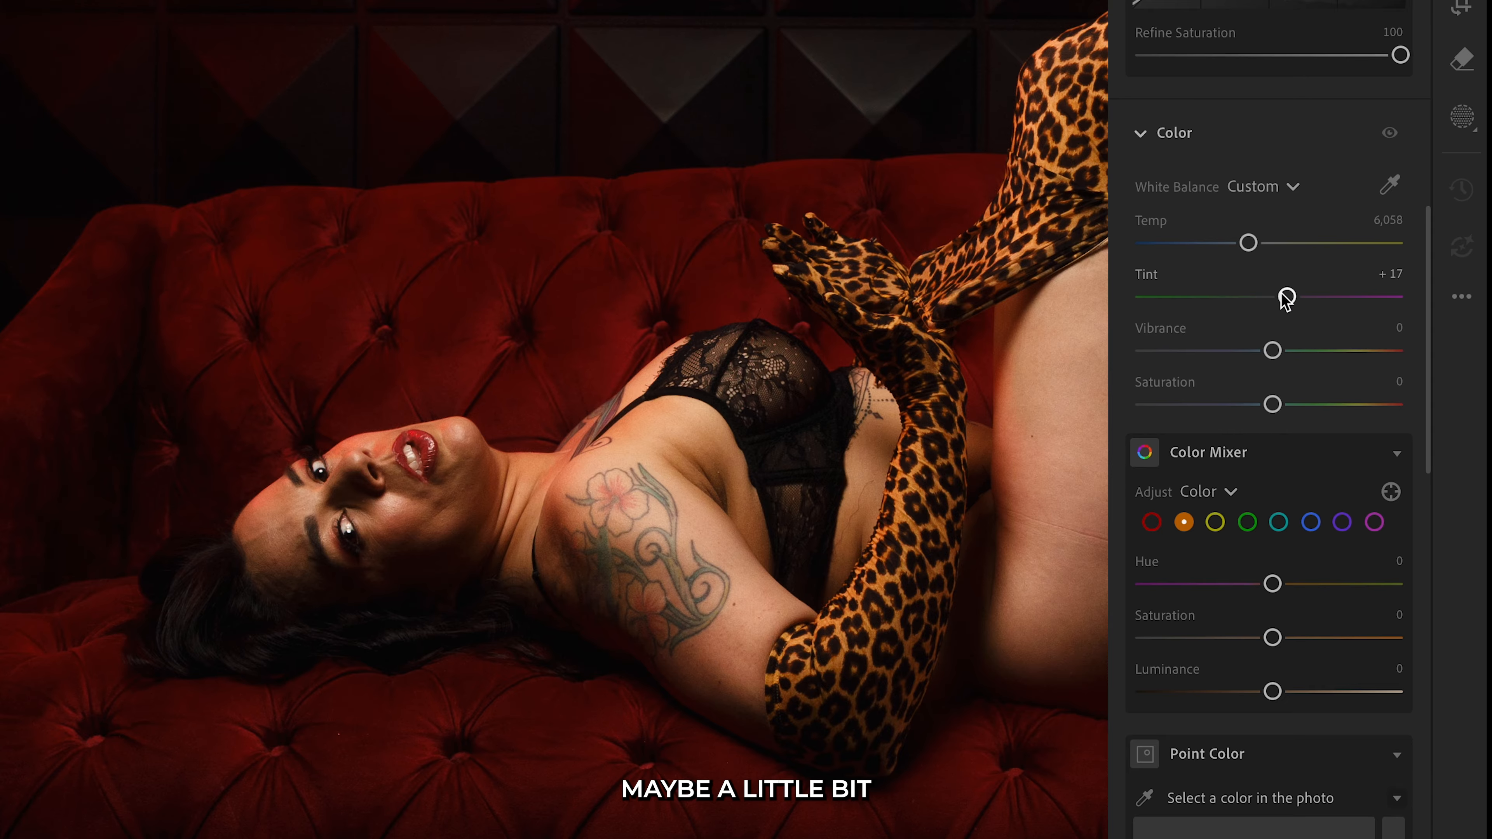
Step: Shift the Tint towards magenta to +23 and compare the result with the Color adjustments hidden
drag(1289, 299, 1294, 298)
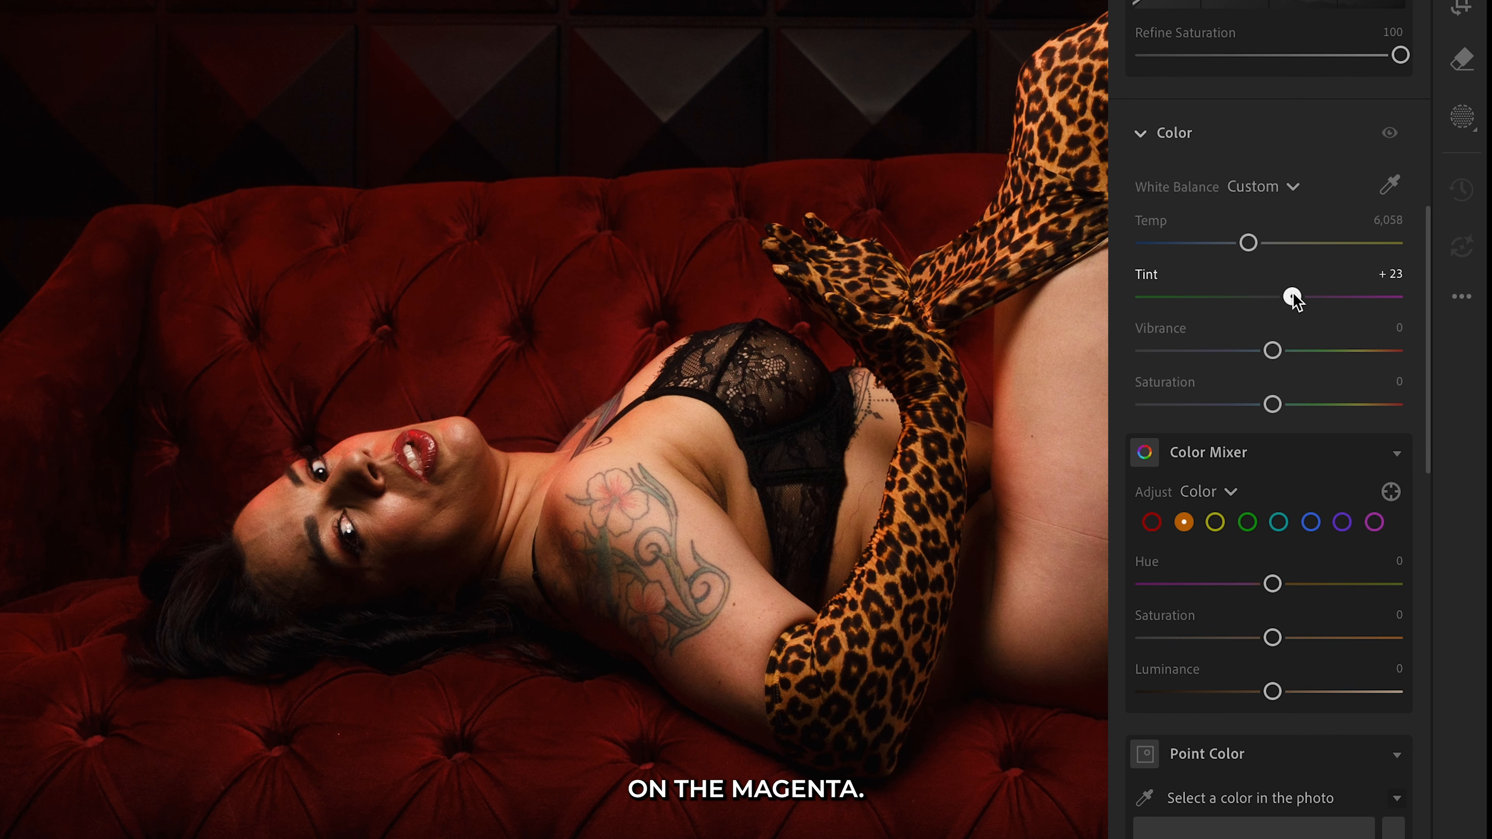
click(1391, 131)
click(1391, 133)
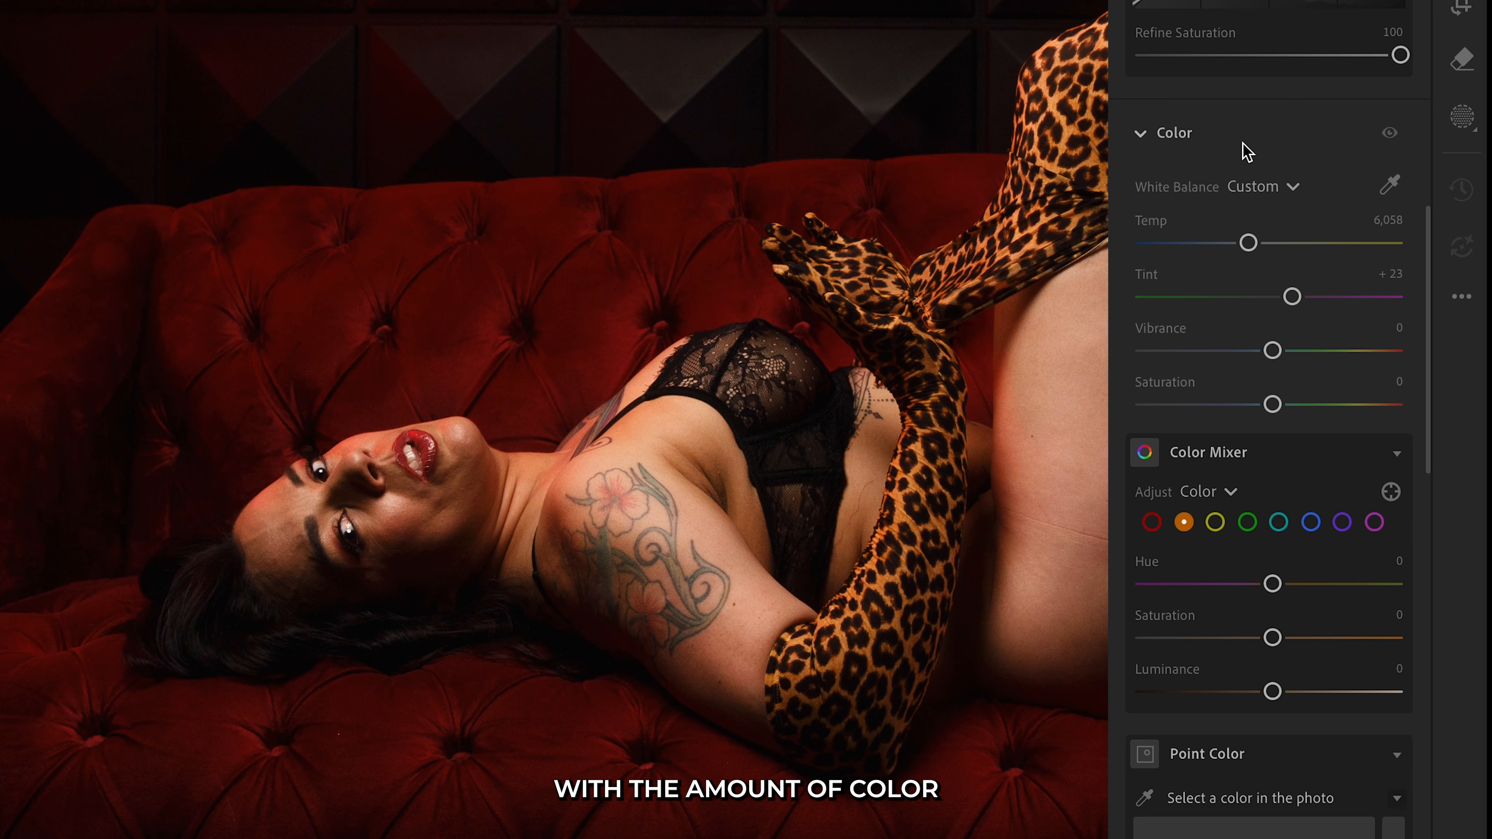
Step: Raise the overall Saturation to +100 and inspect its effect on the whole photo and the skin tones
scroll(1265, 127, up, 10)
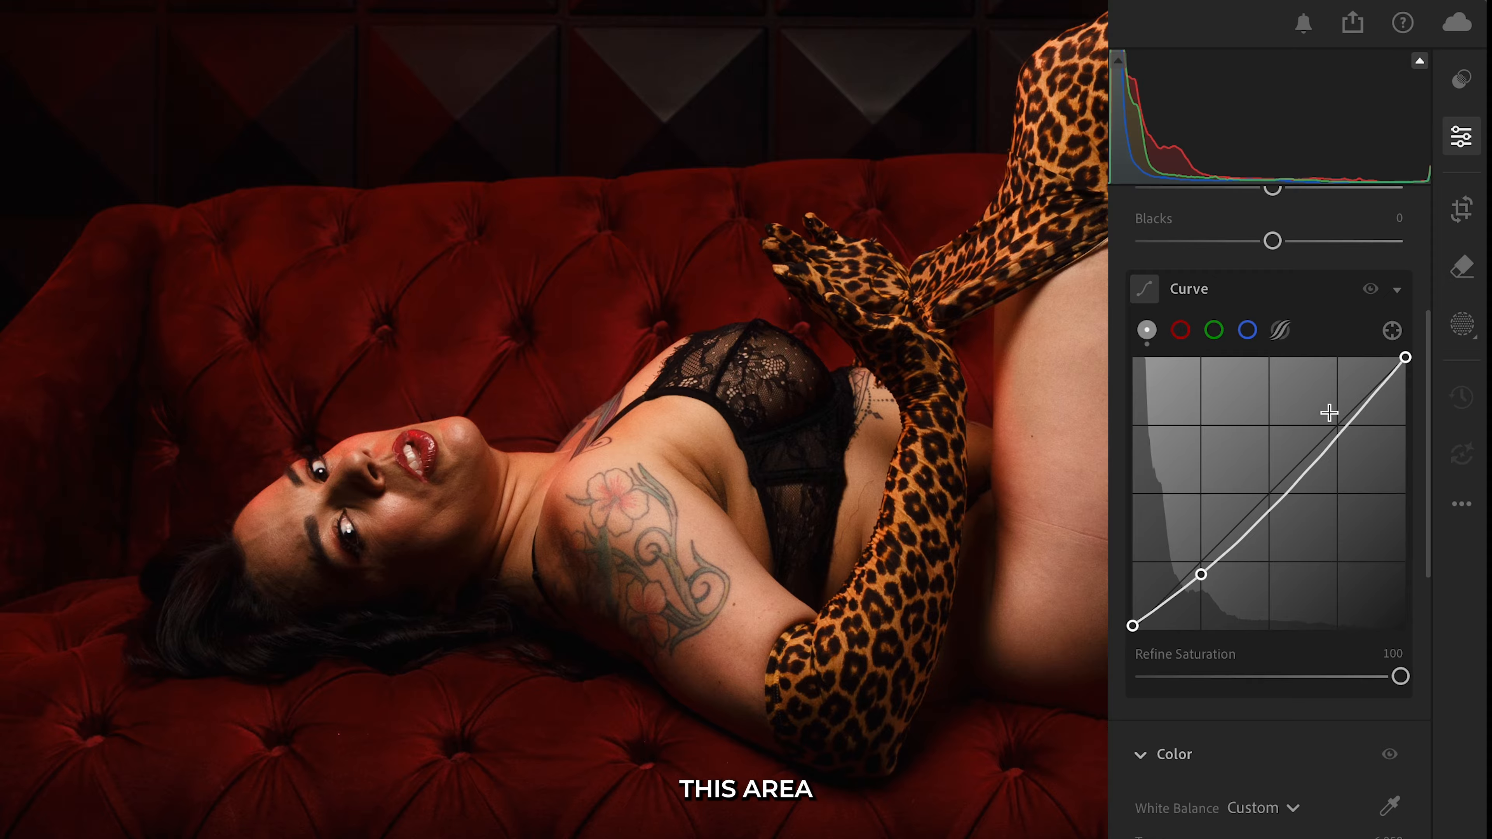
scroll(1242, 590, down, 2)
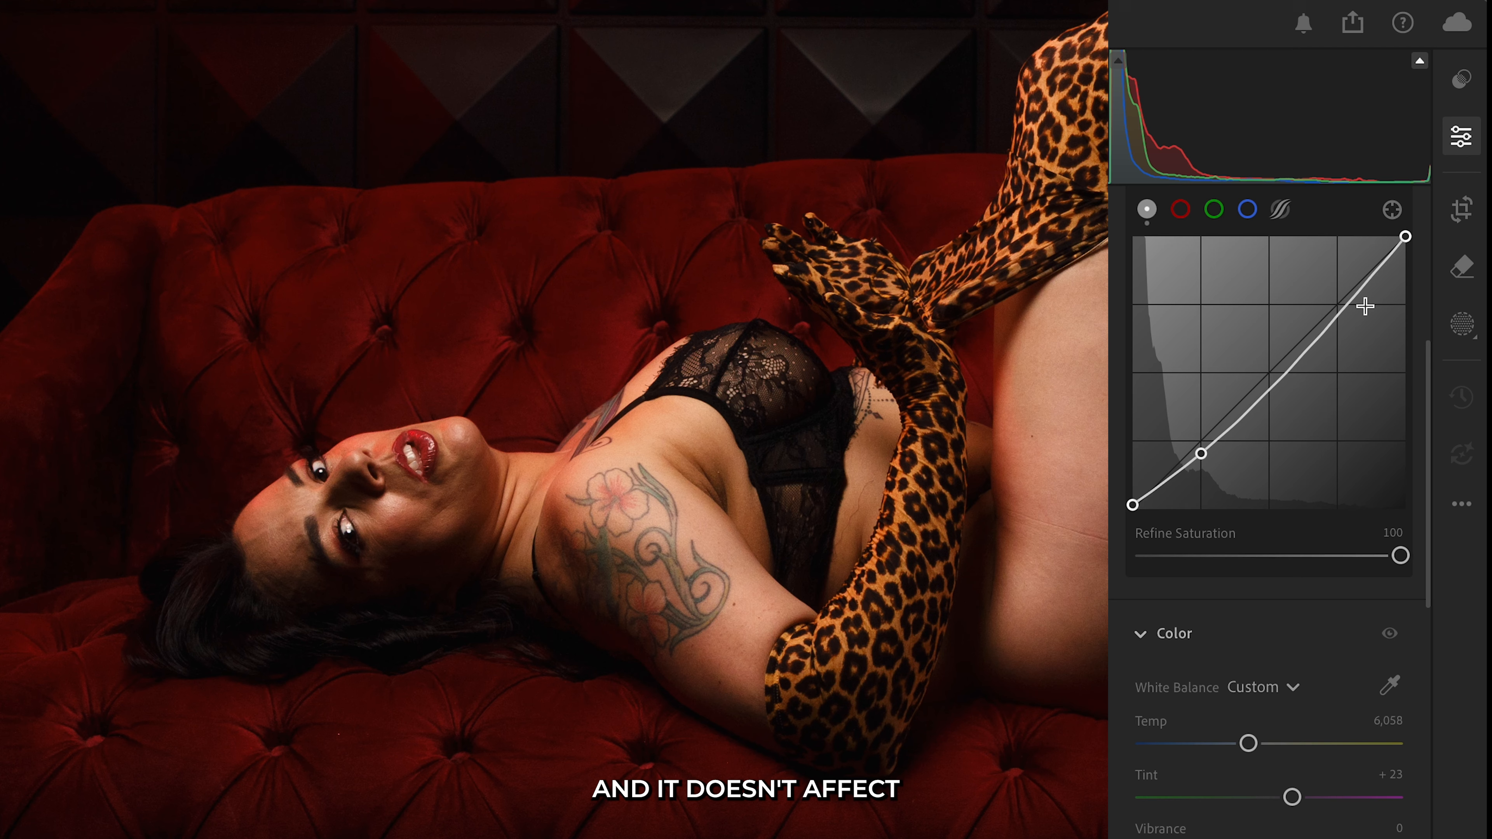
scroll(1232, 626, down, 3)
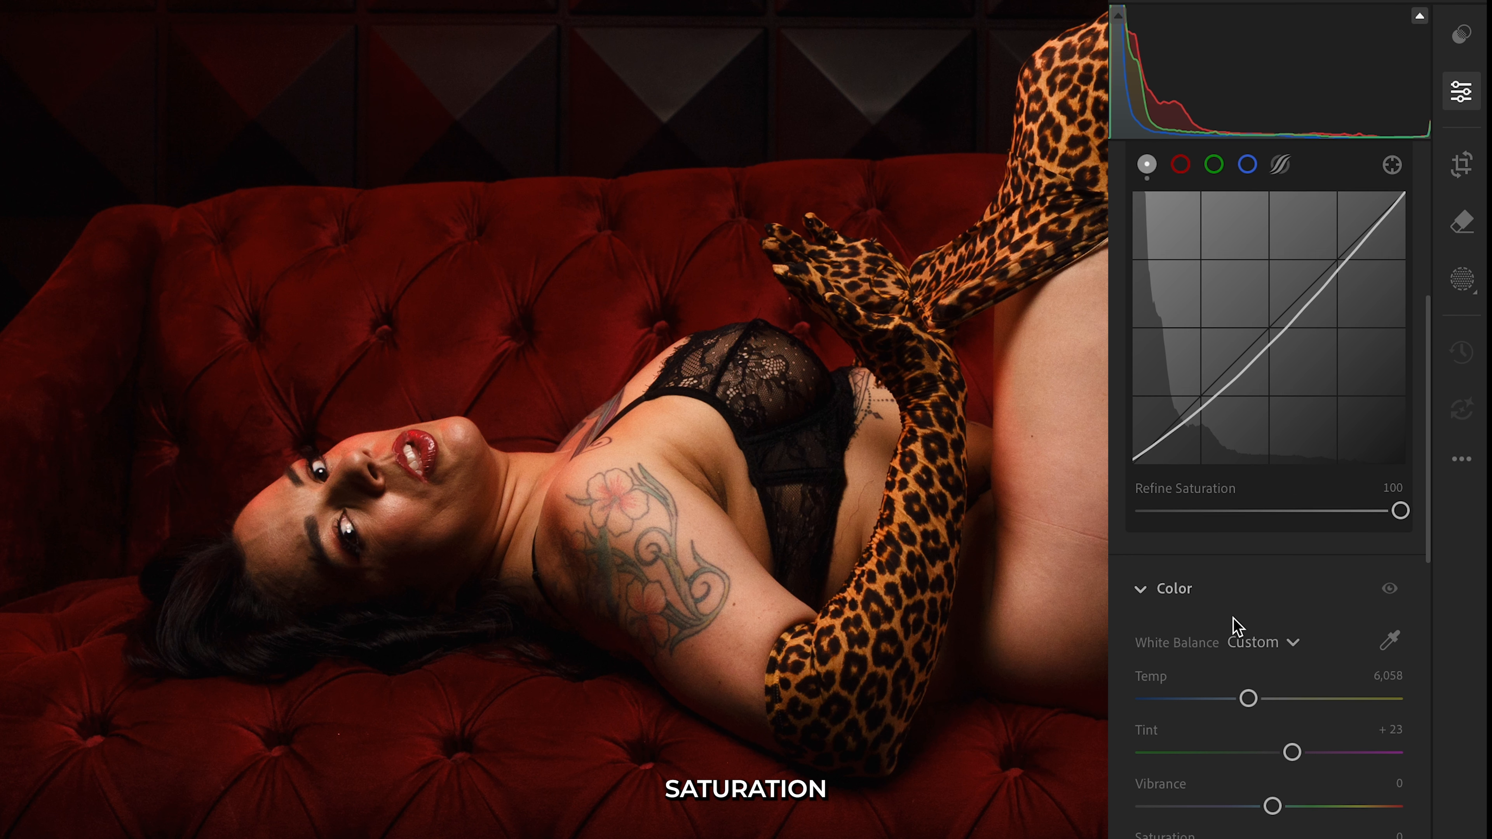
scroll(1322, 588, down, 4)
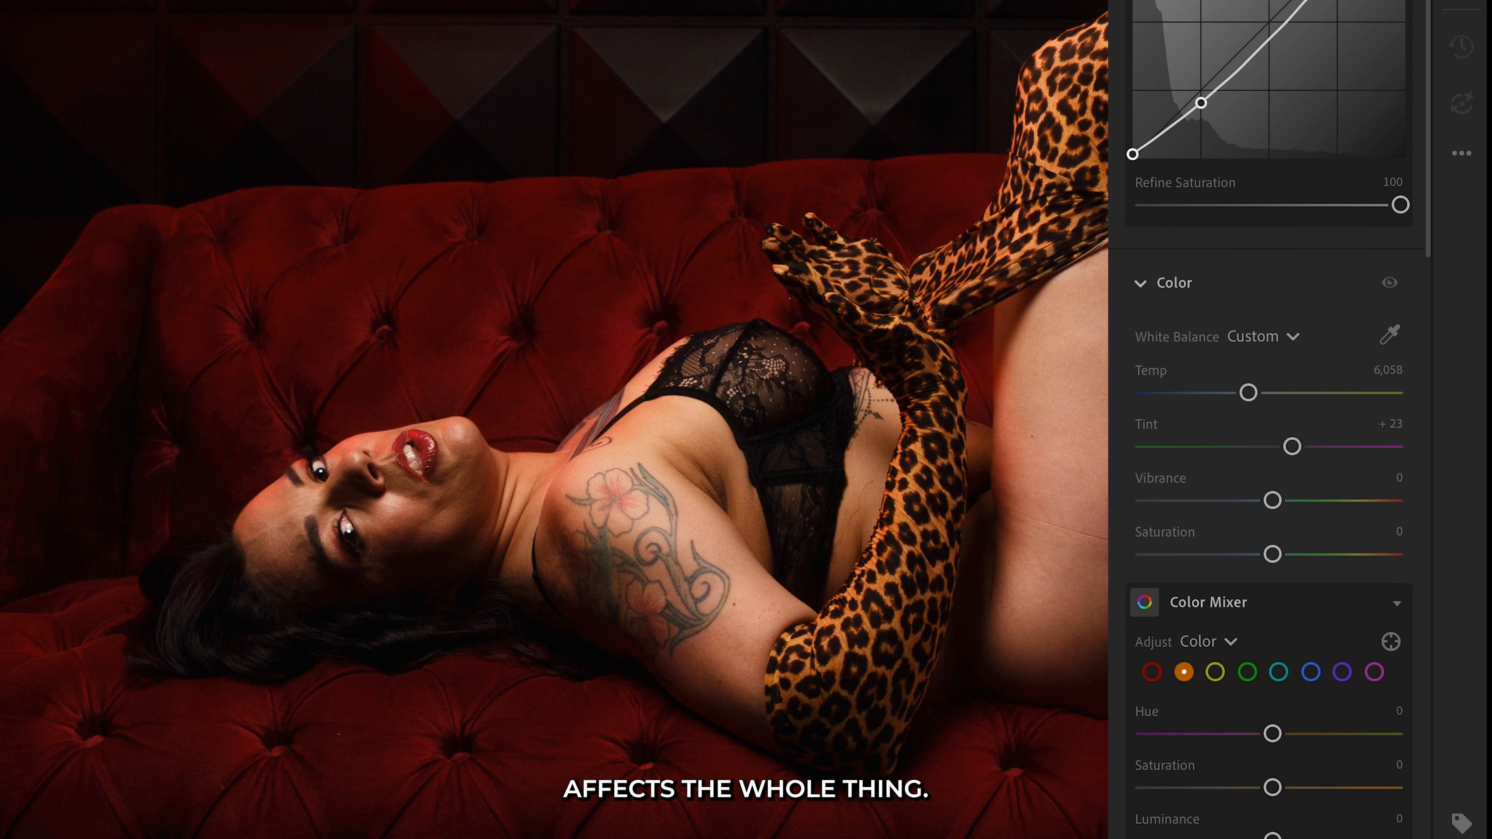
drag(1273, 488, 1426, 490)
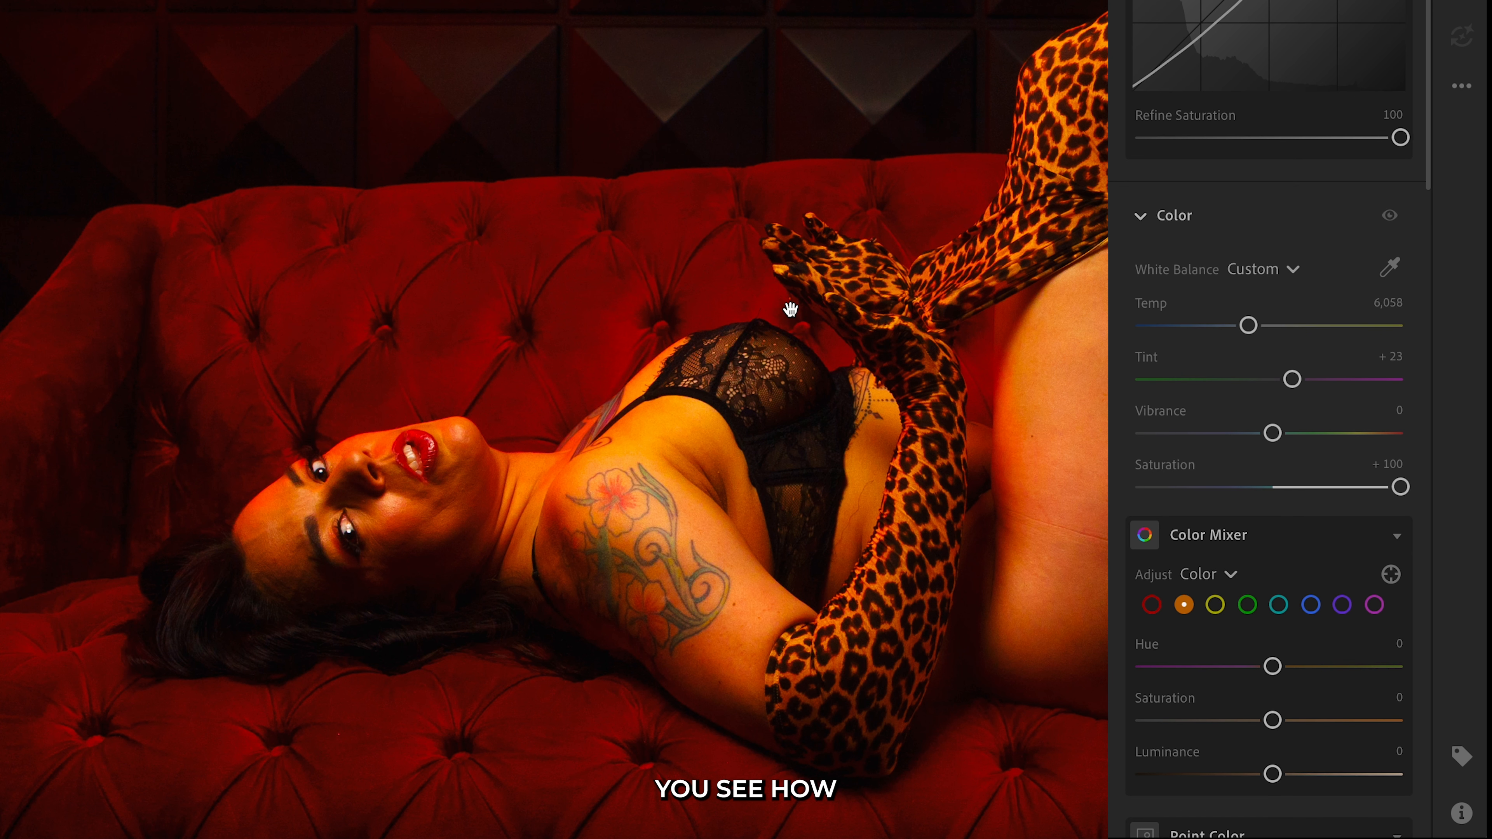
click(361, 507)
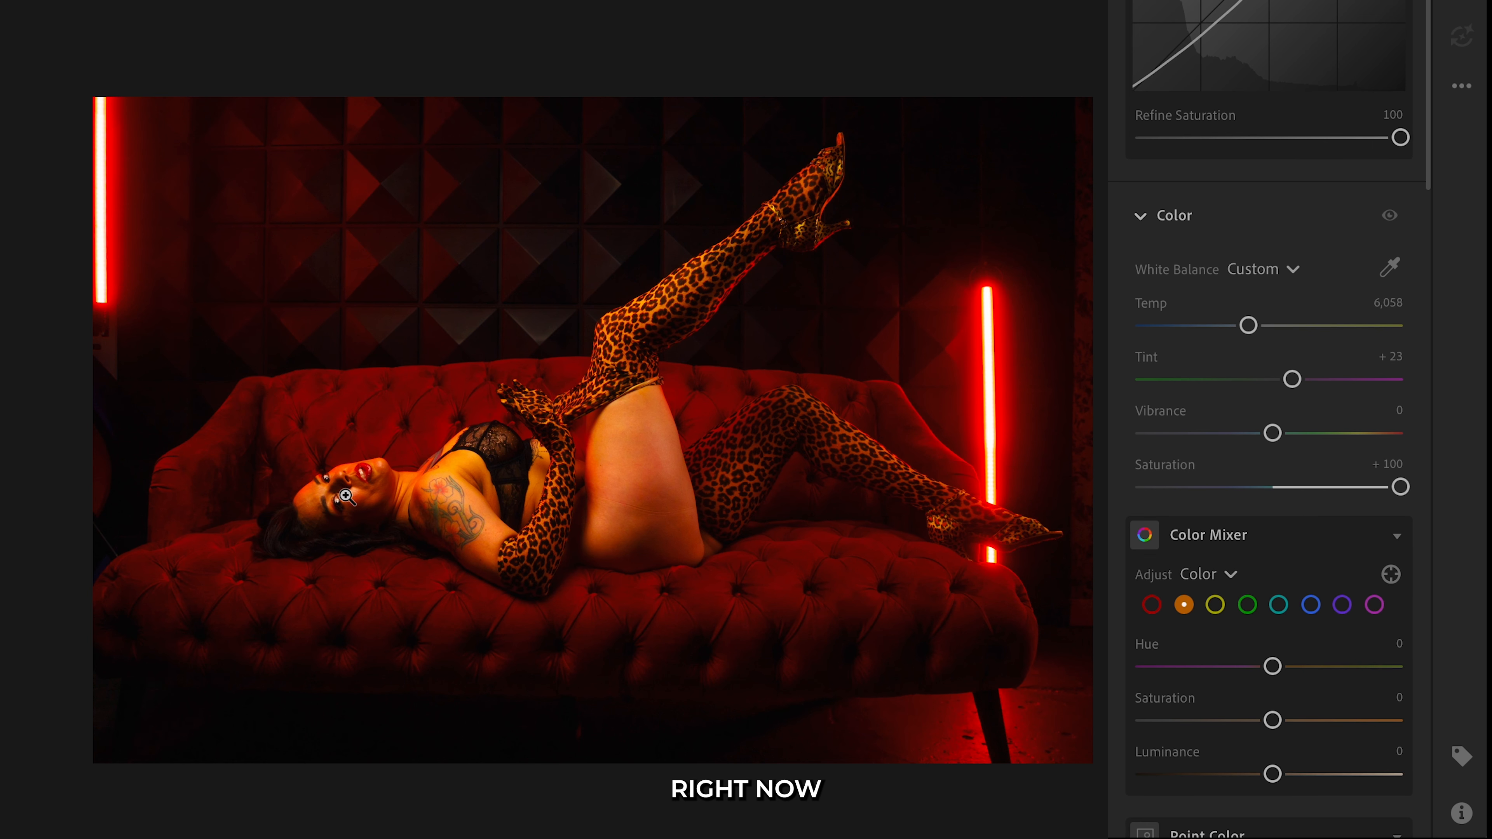
click(375, 526)
click(375, 526)
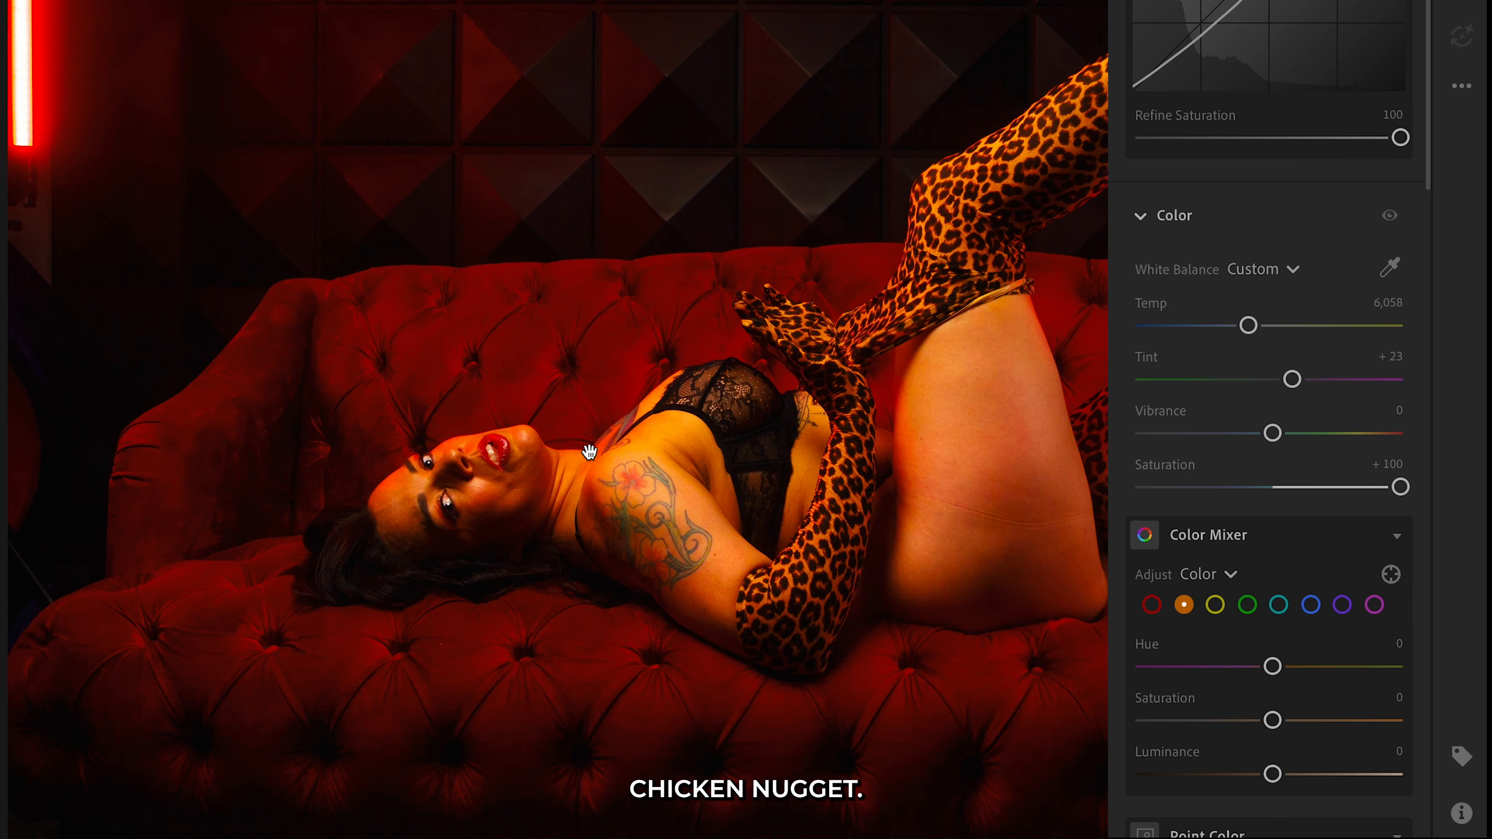
Step: Return the overall Saturation to 0 and raise Vibrance to +33 while viewing the skin tones close up
click(589, 452)
drag(1282, 487, 1275, 485)
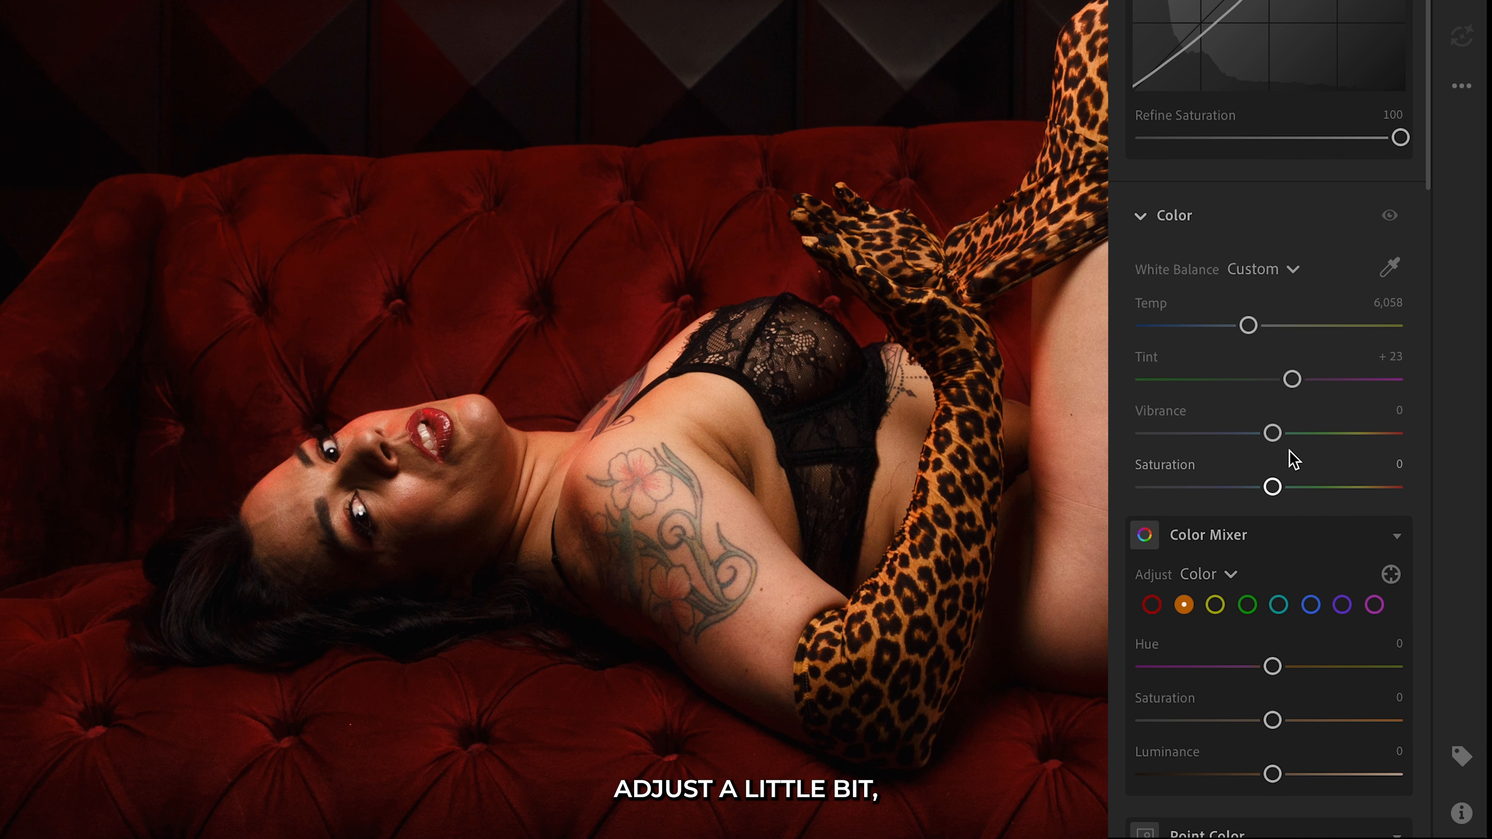
drag(1272, 433, 1315, 434)
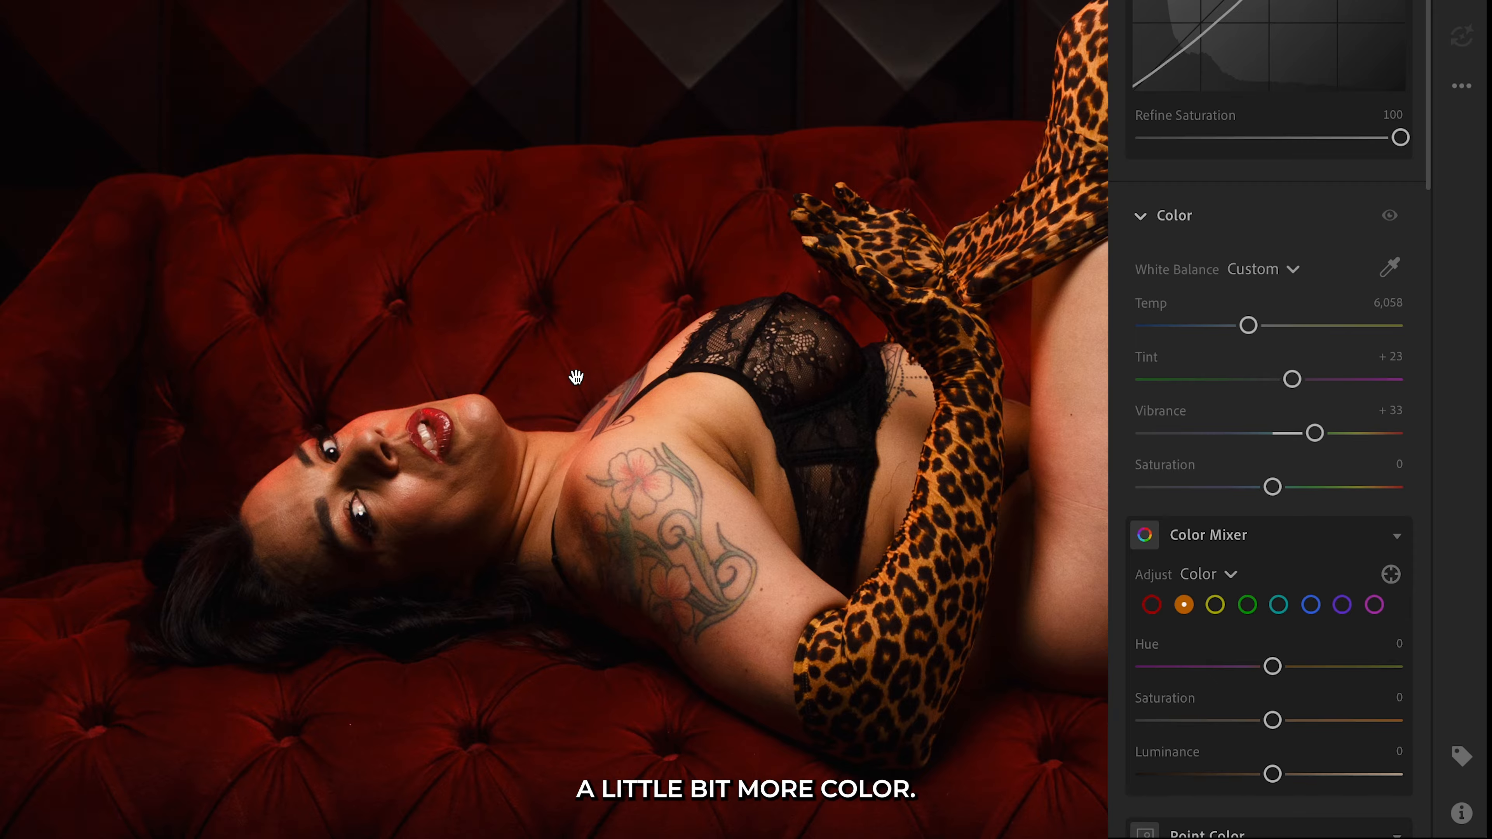
Step: Compare the close-up with the Color adjustments hidden and shown several times
click(1390, 215)
click(1390, 216)
click(1389, 216)
click(1390, 216)
click(1390, 216)
click(1390, 216)
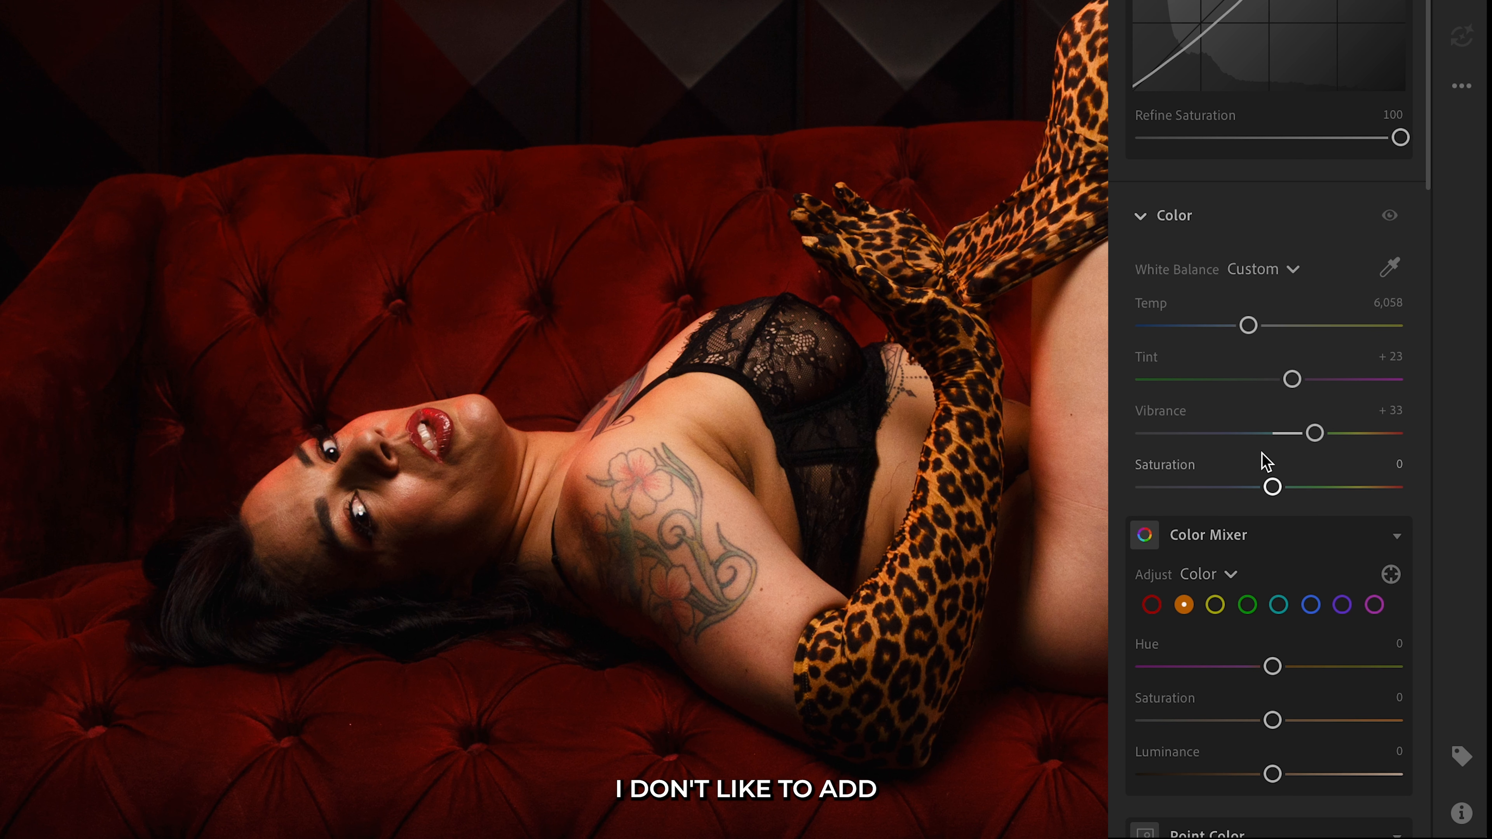
Step: Activate targeted adjustment for Hue in the Color Mixer and sample the red couch
scroll(1155, 459, down, 5)
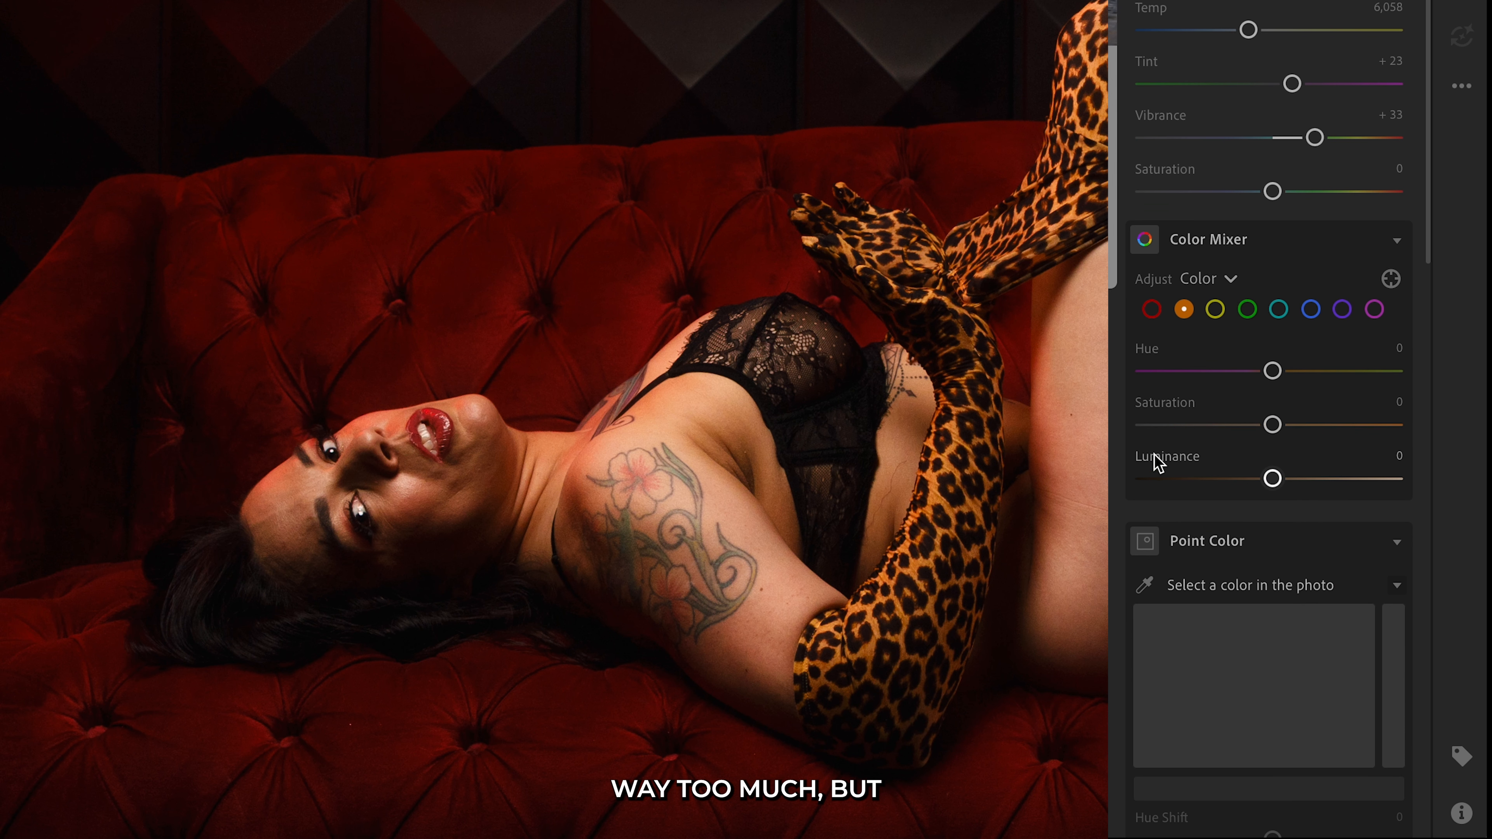
scroll(554, 420, down, 2)
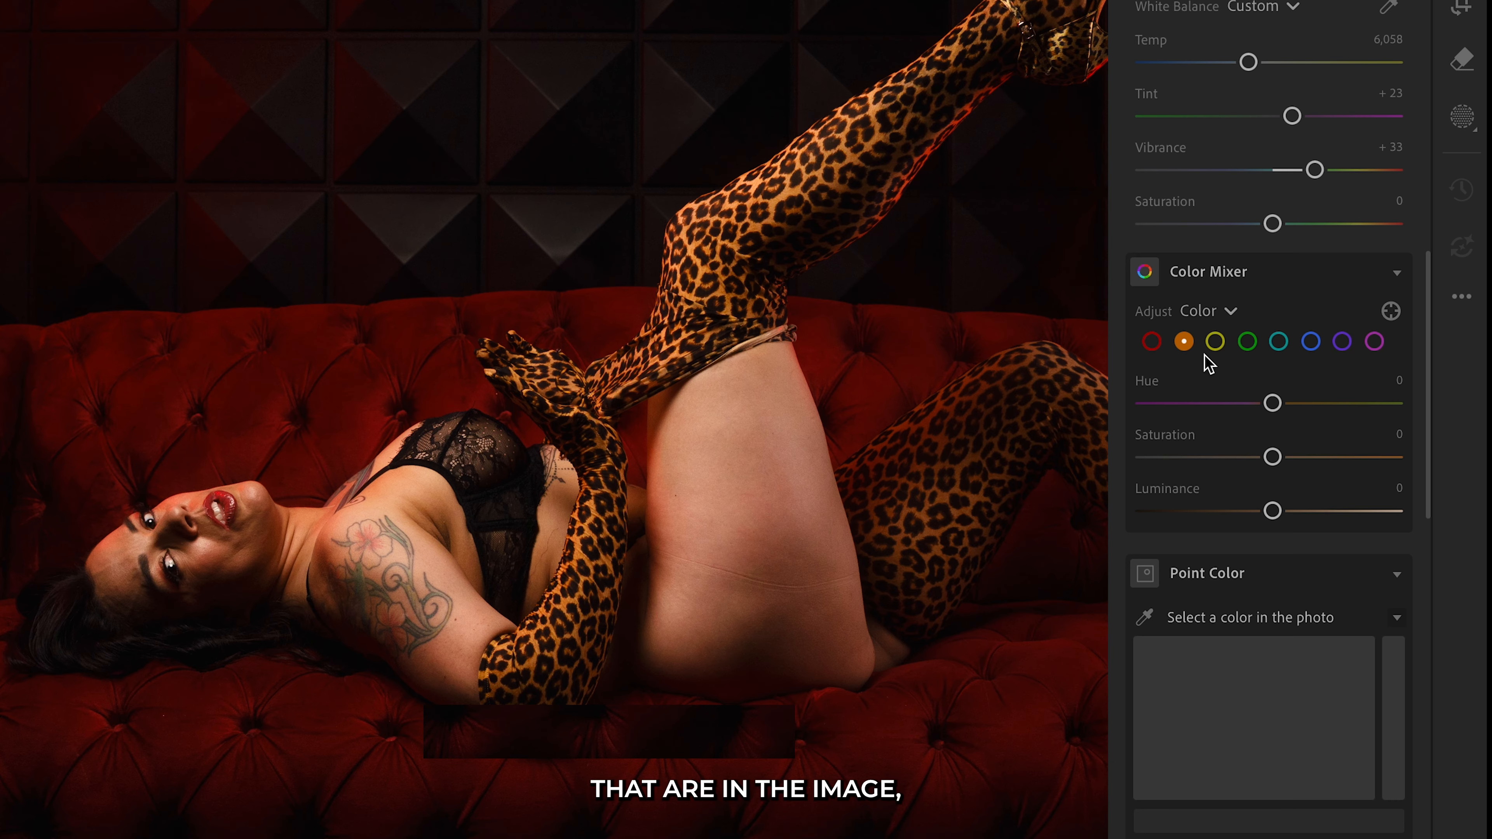
click(1391, 310)
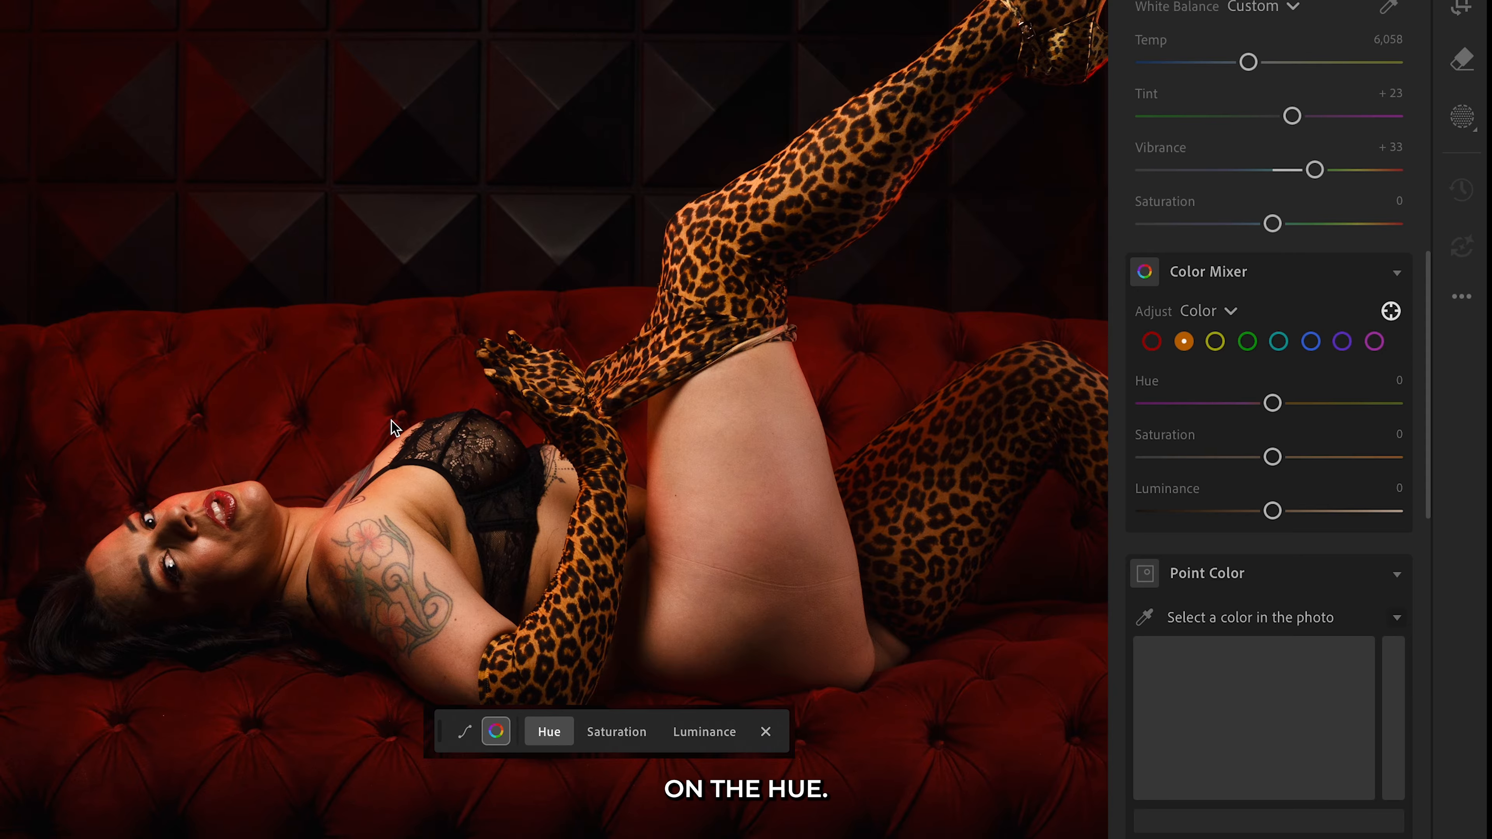
click(309, 364)
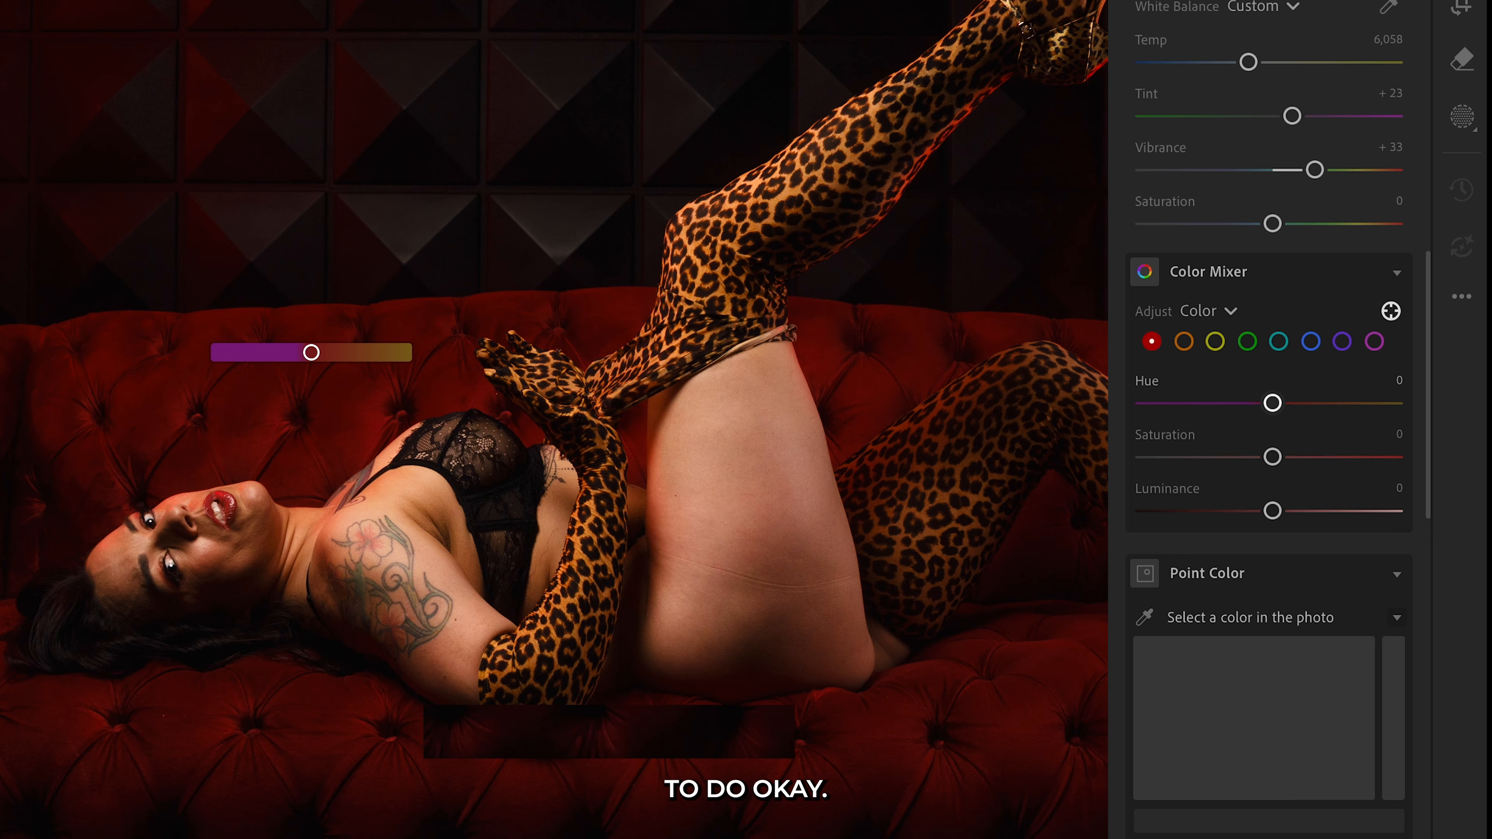
click(244, 416)
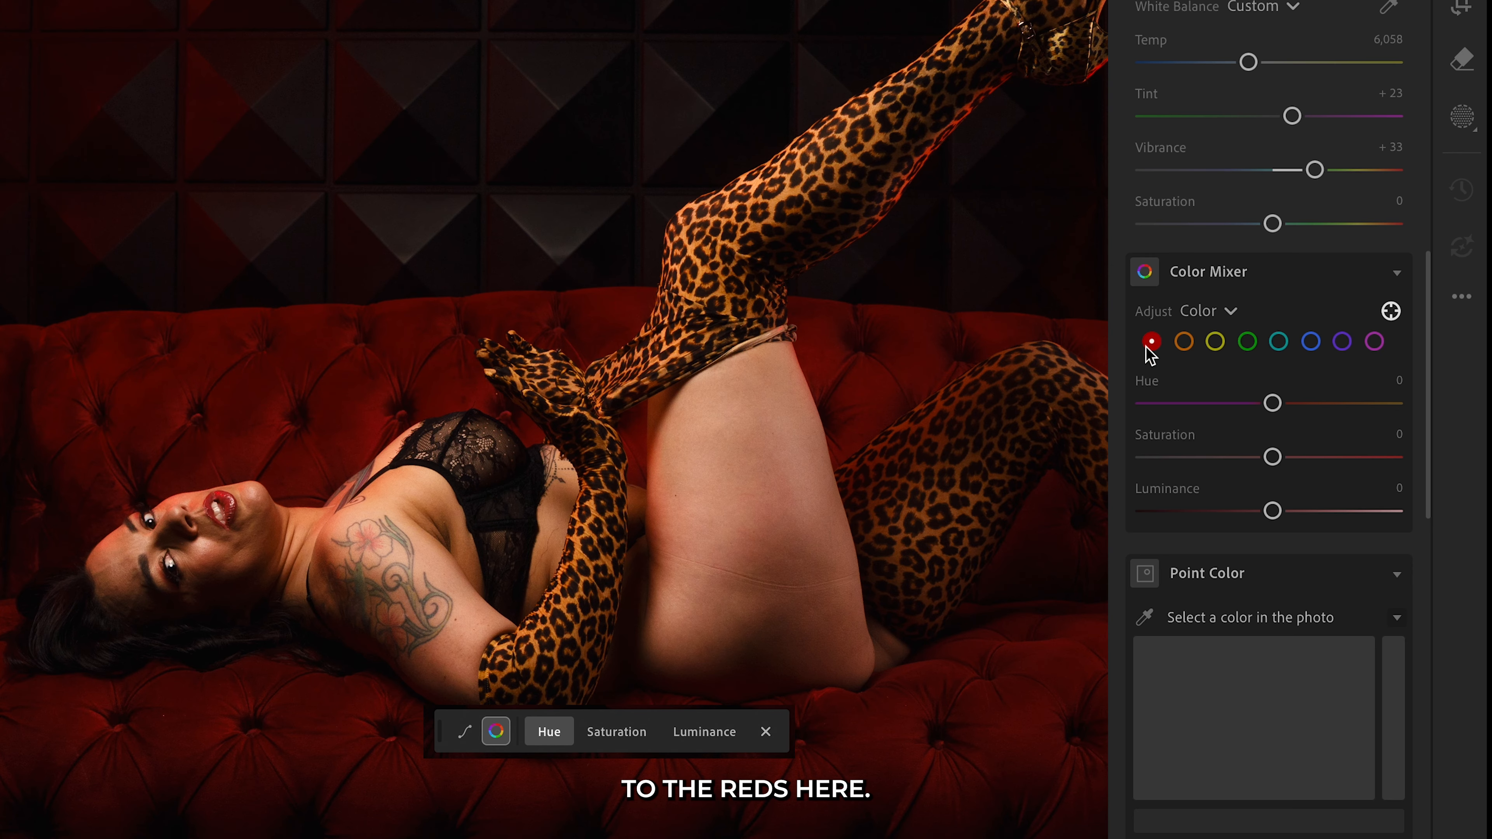
Step: Try shifting the couch's red Hue to +27 with targeted adjustment
drag(251, 408, 224, 402)
drag(232, 402, 271, 402)
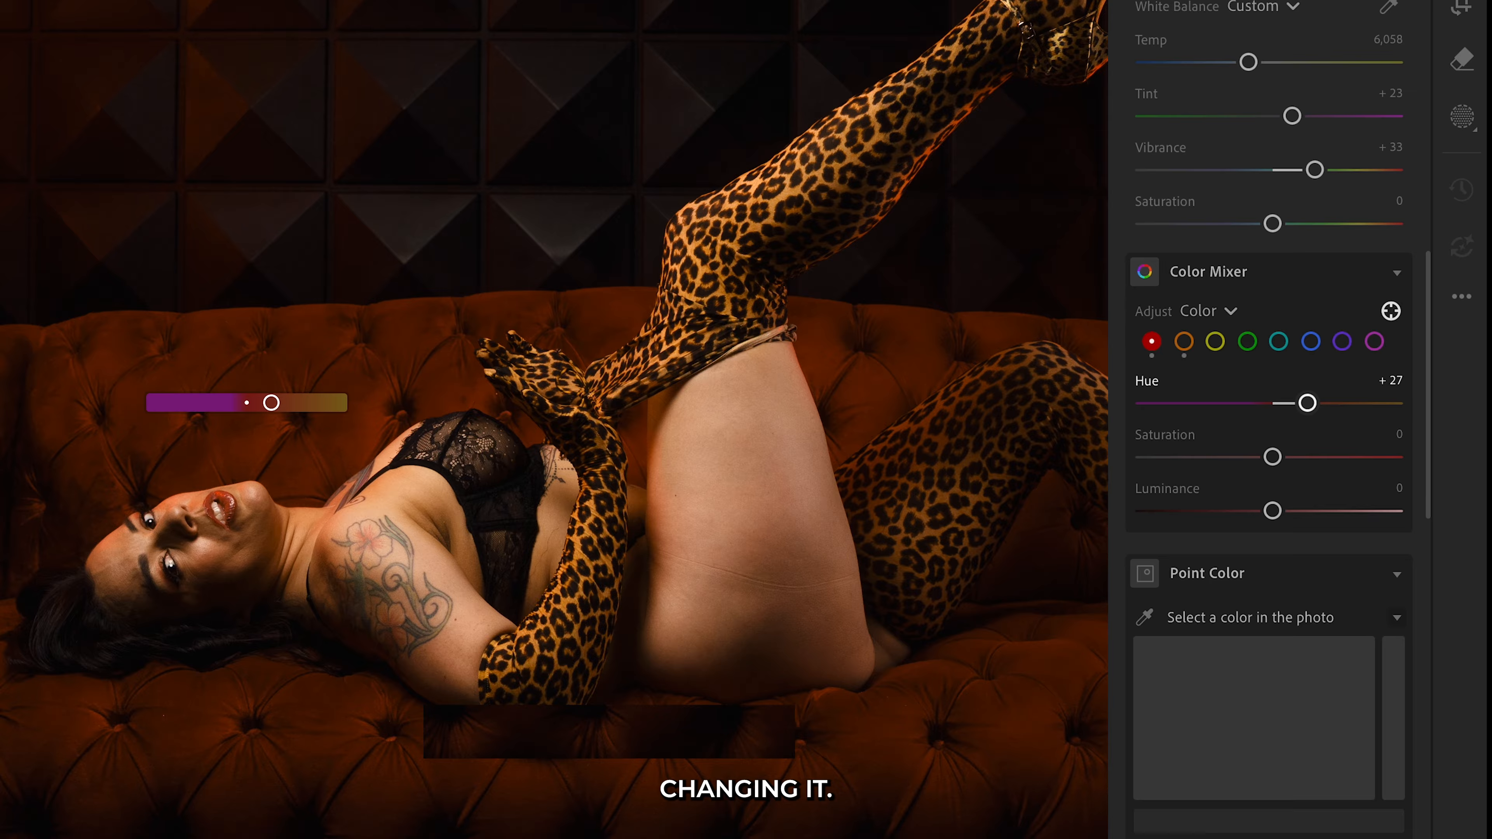
drag(270, 402, 271, 402)
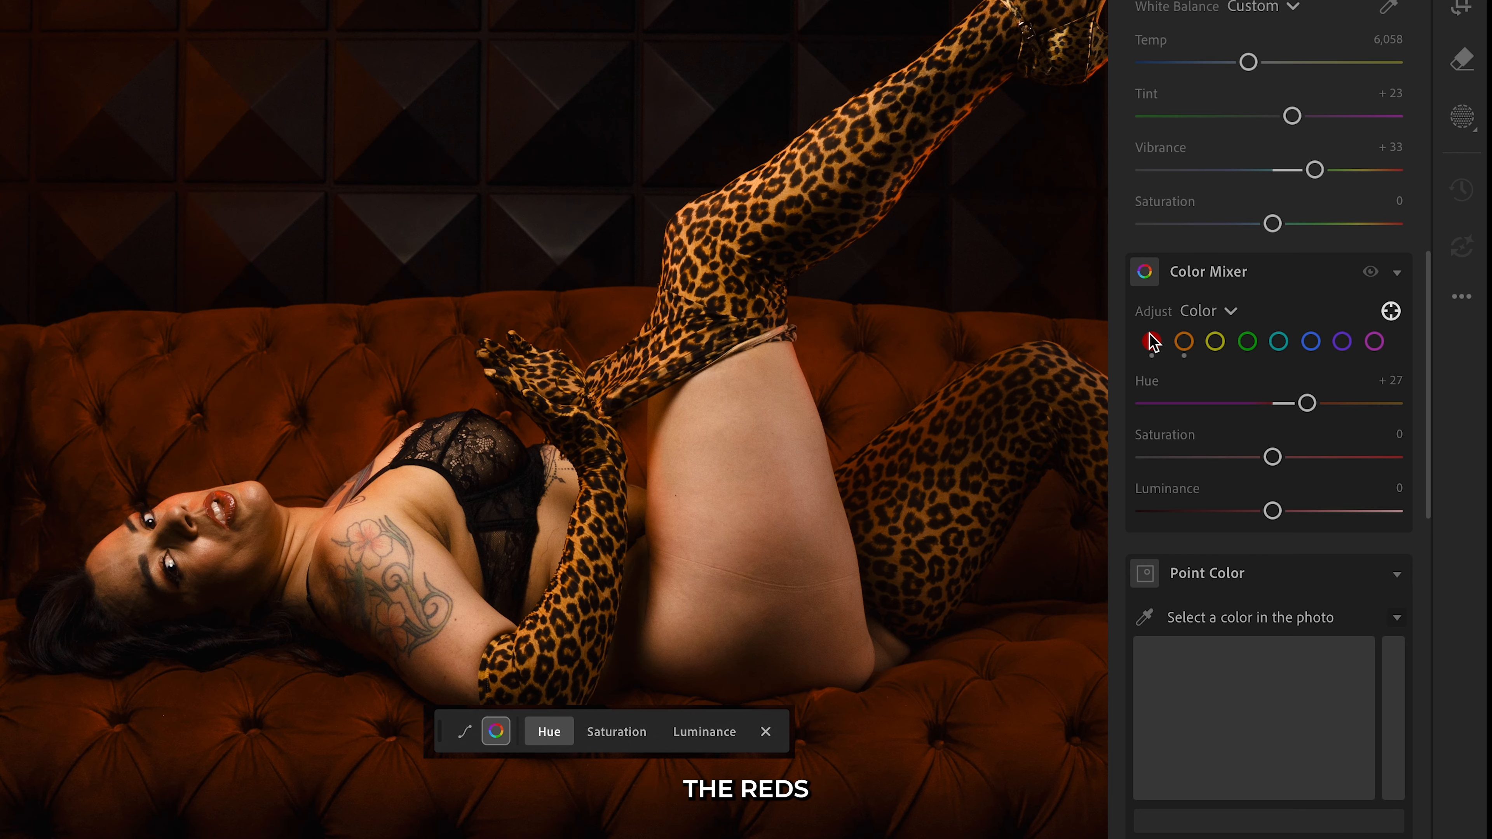
Step: Check the Color Mixer's orange and red channels for the hue shift, and reset the red Hue to 0
click(1184, 342)
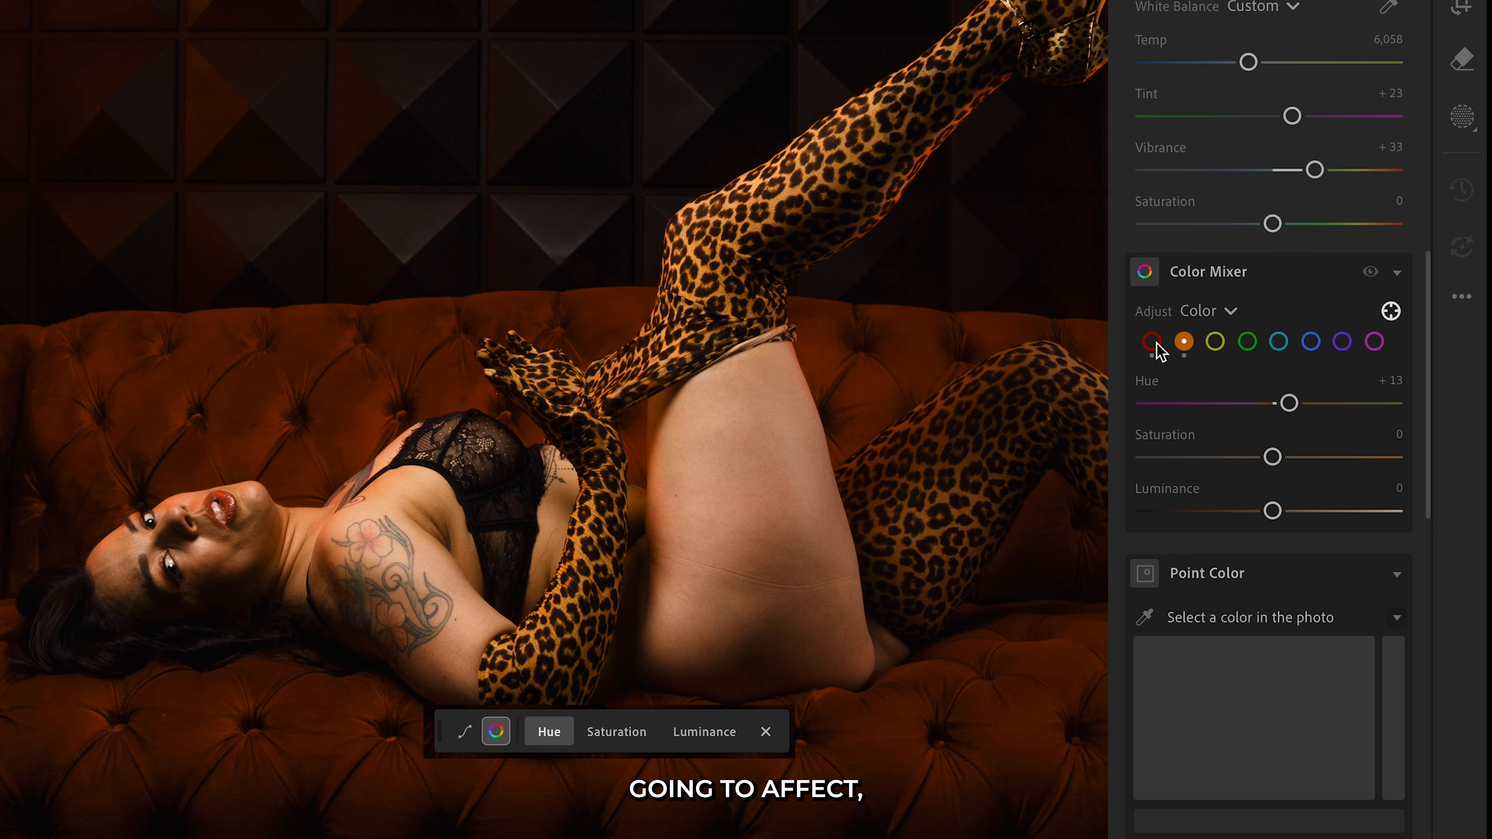
click(1153, 344)
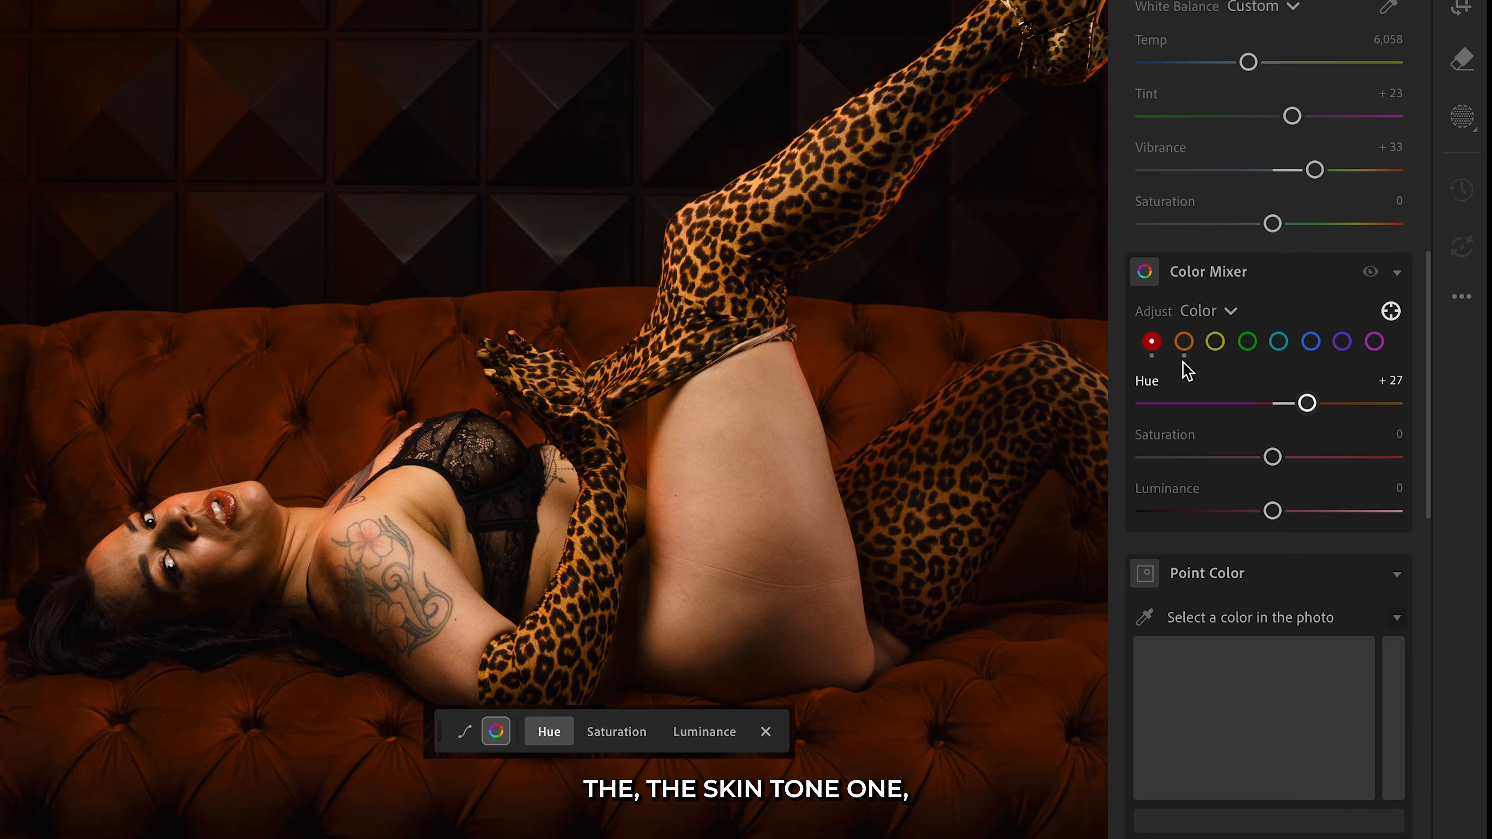
click(1182, 342)
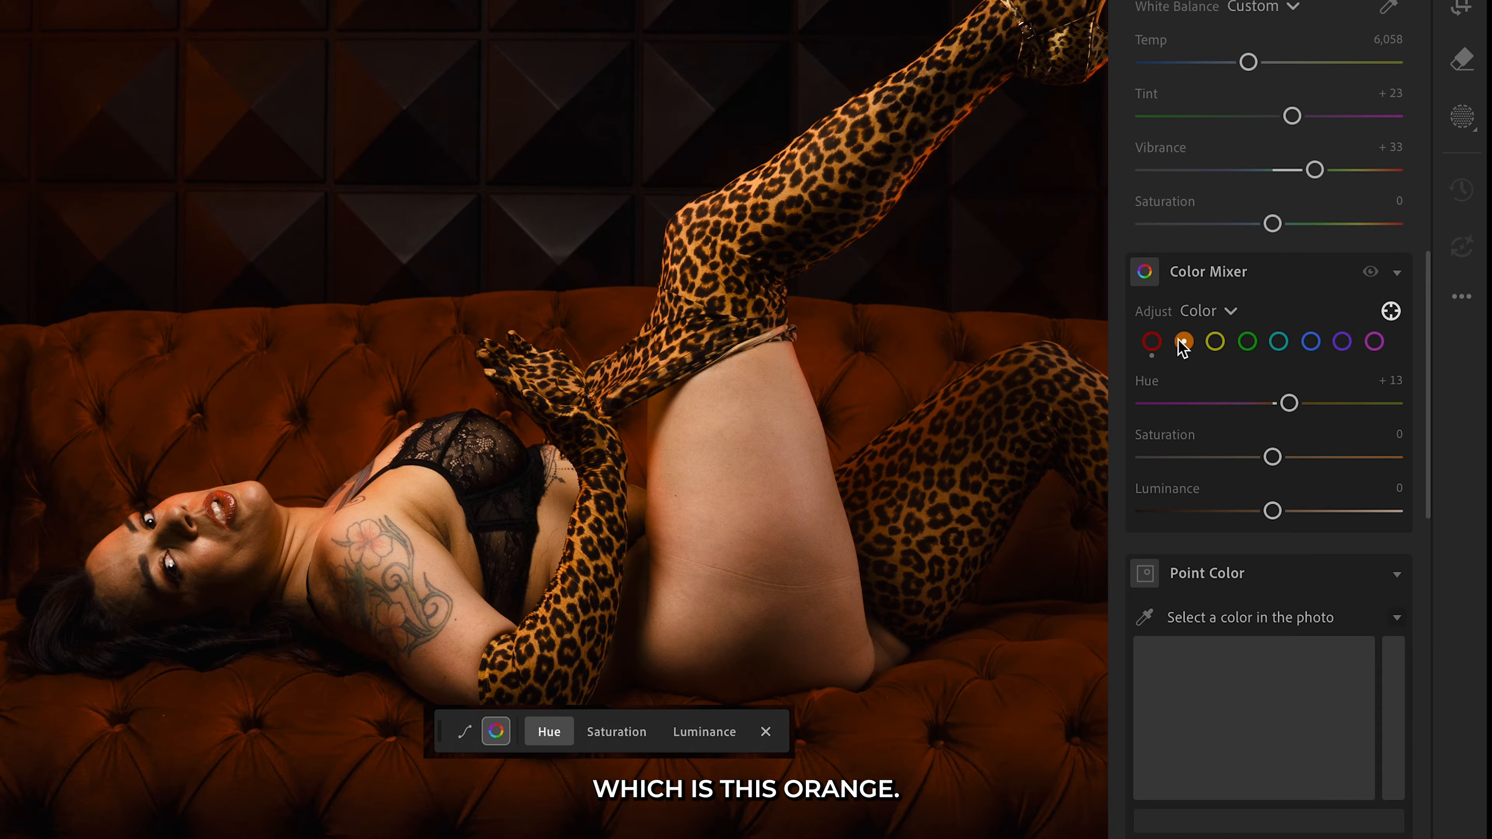
click(1152, 341)
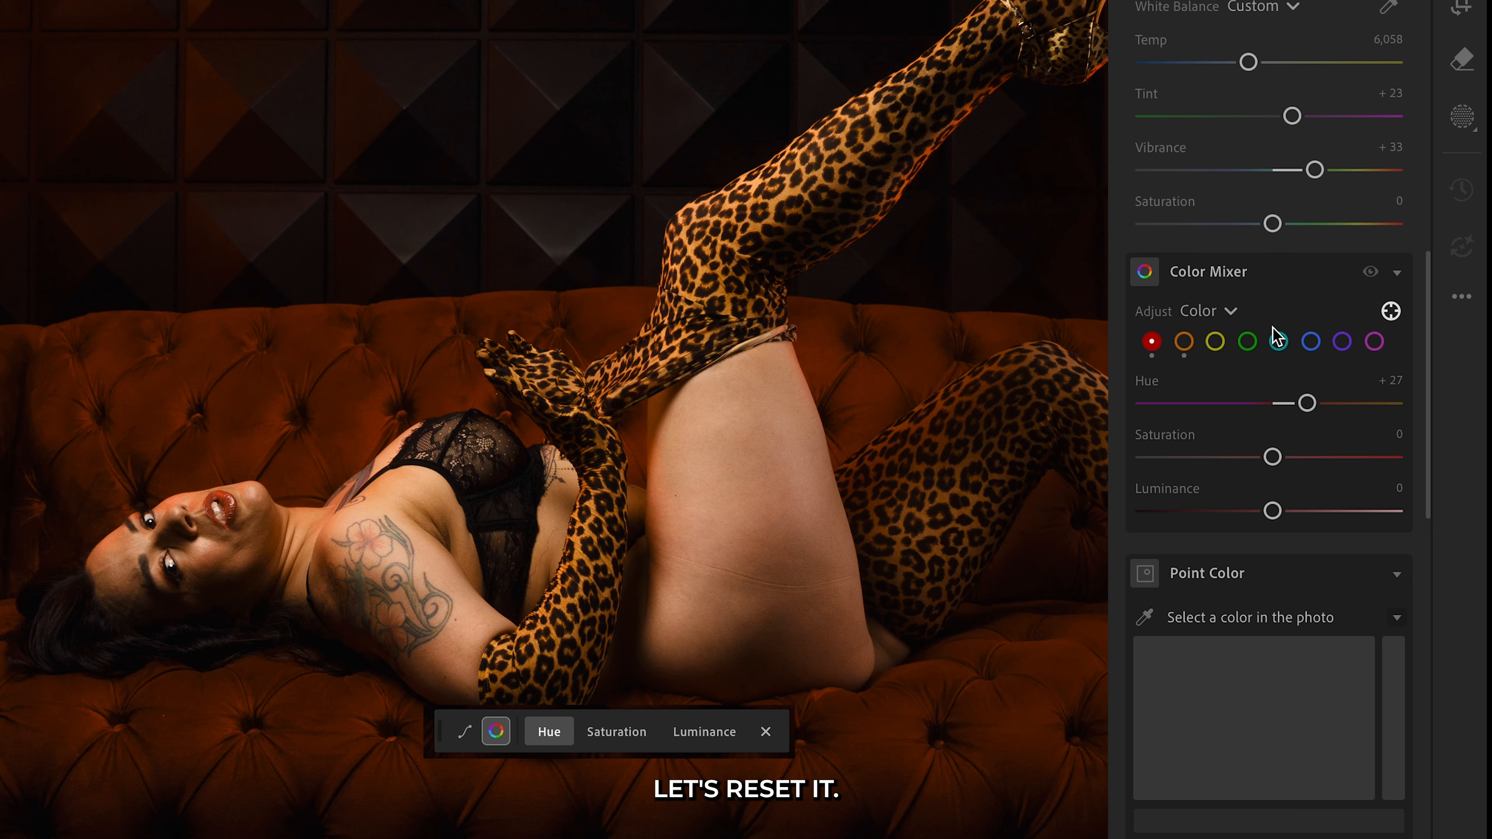
double_click(1272, 407)
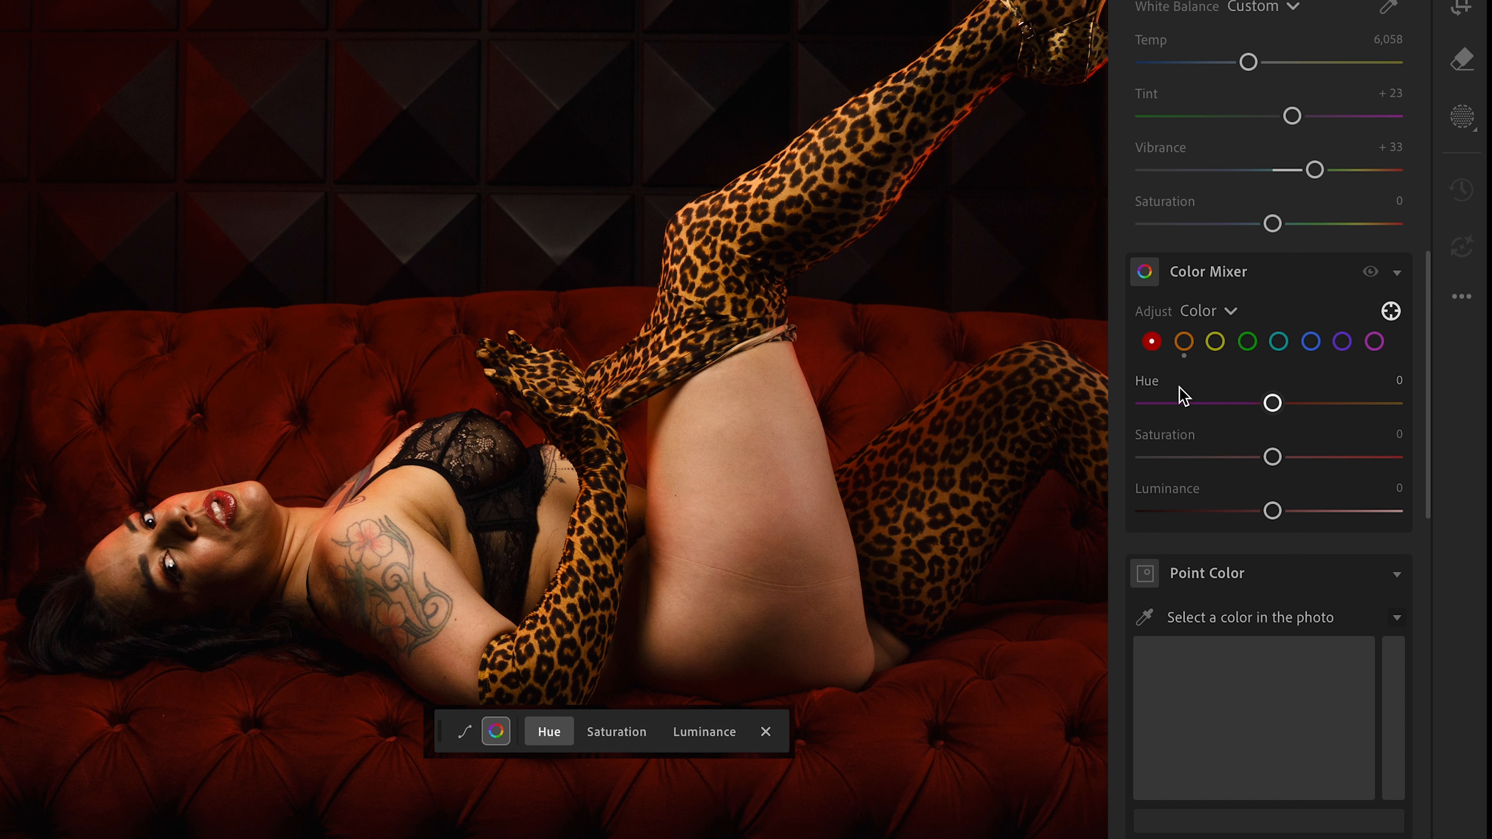
Step: Use targeted Saturation on the red couch, trying the reds at -100 and settling on +92
click(607, 739)
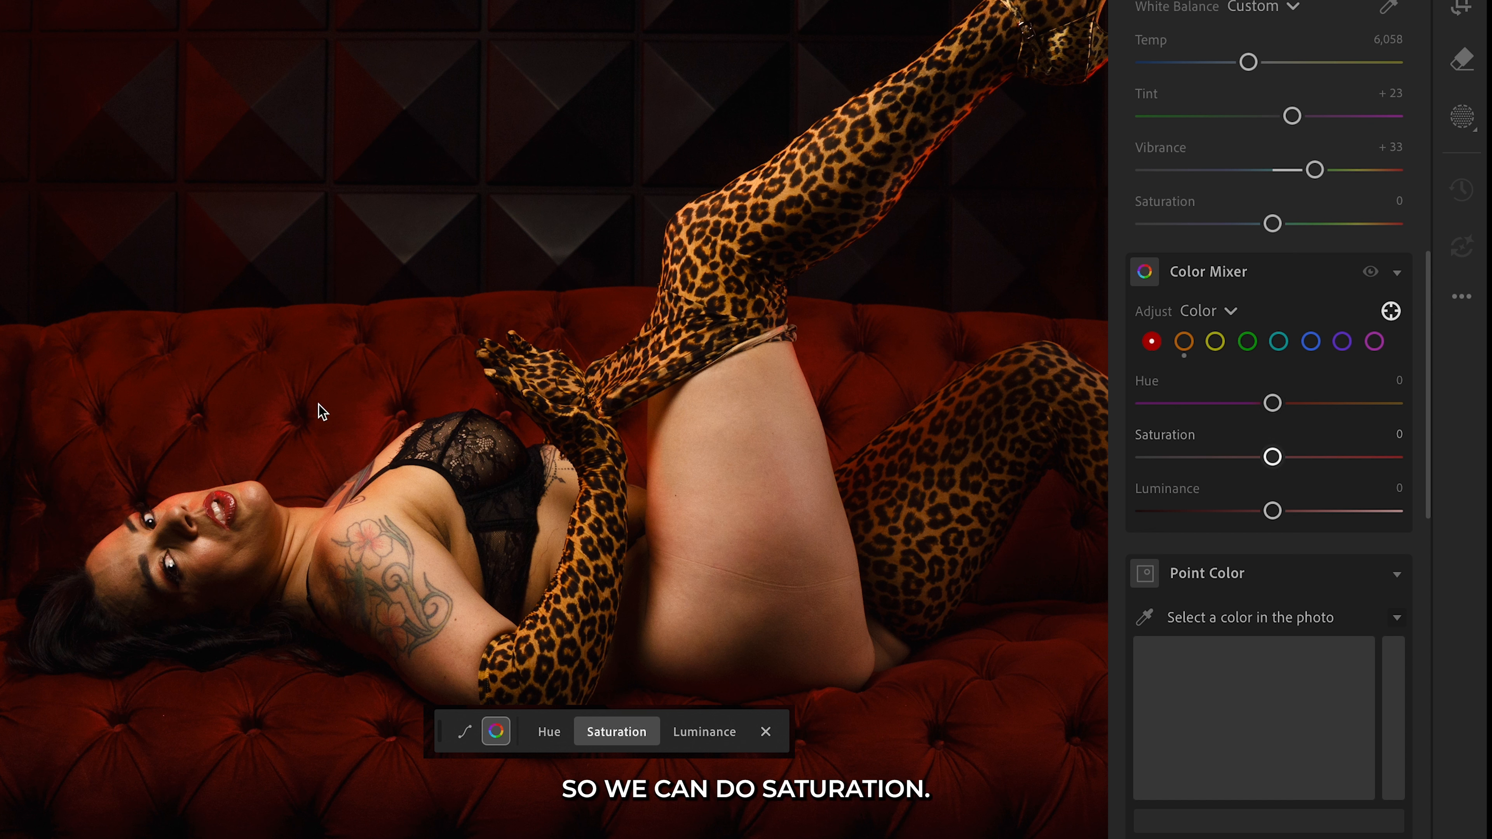
click(339, 406)
drag(339, 406, 248, 406)
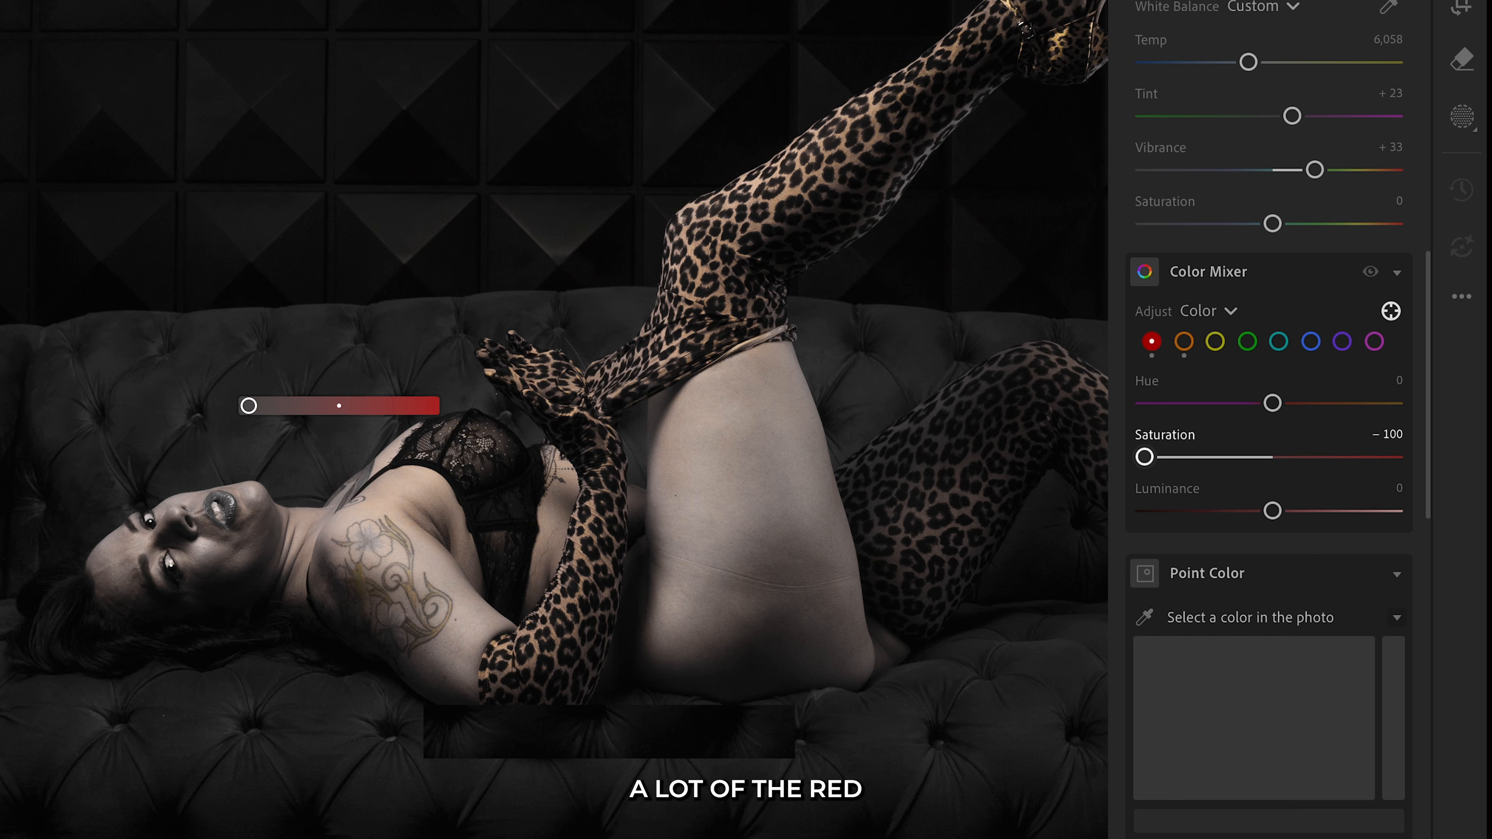
click(351, 401)
drag(260, 401, 436, 401)
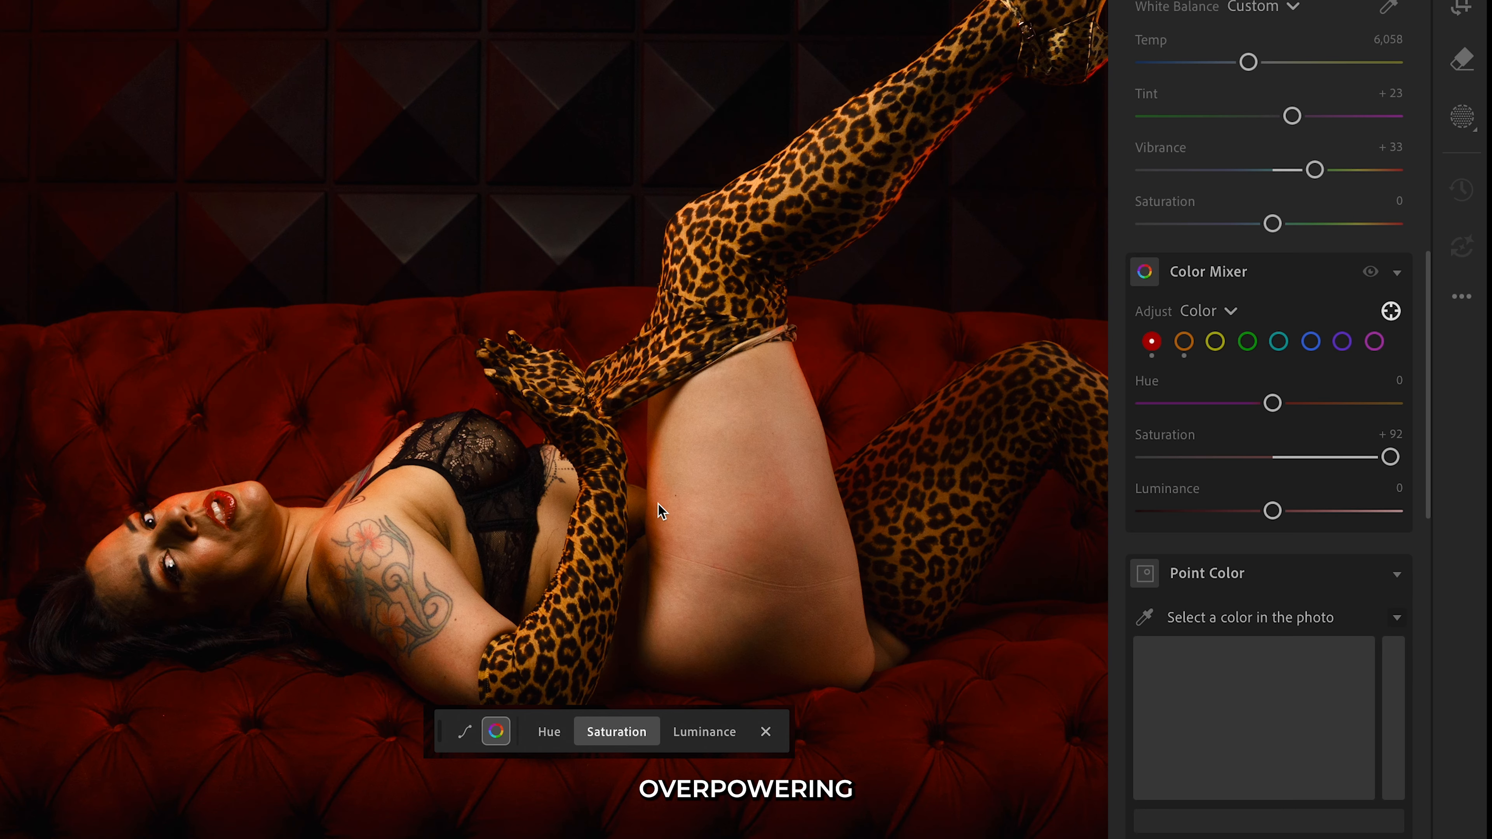
Step: Reset the orange channel's Saturation and Hue to 0 in the Color Mixer
click(1184, 344)
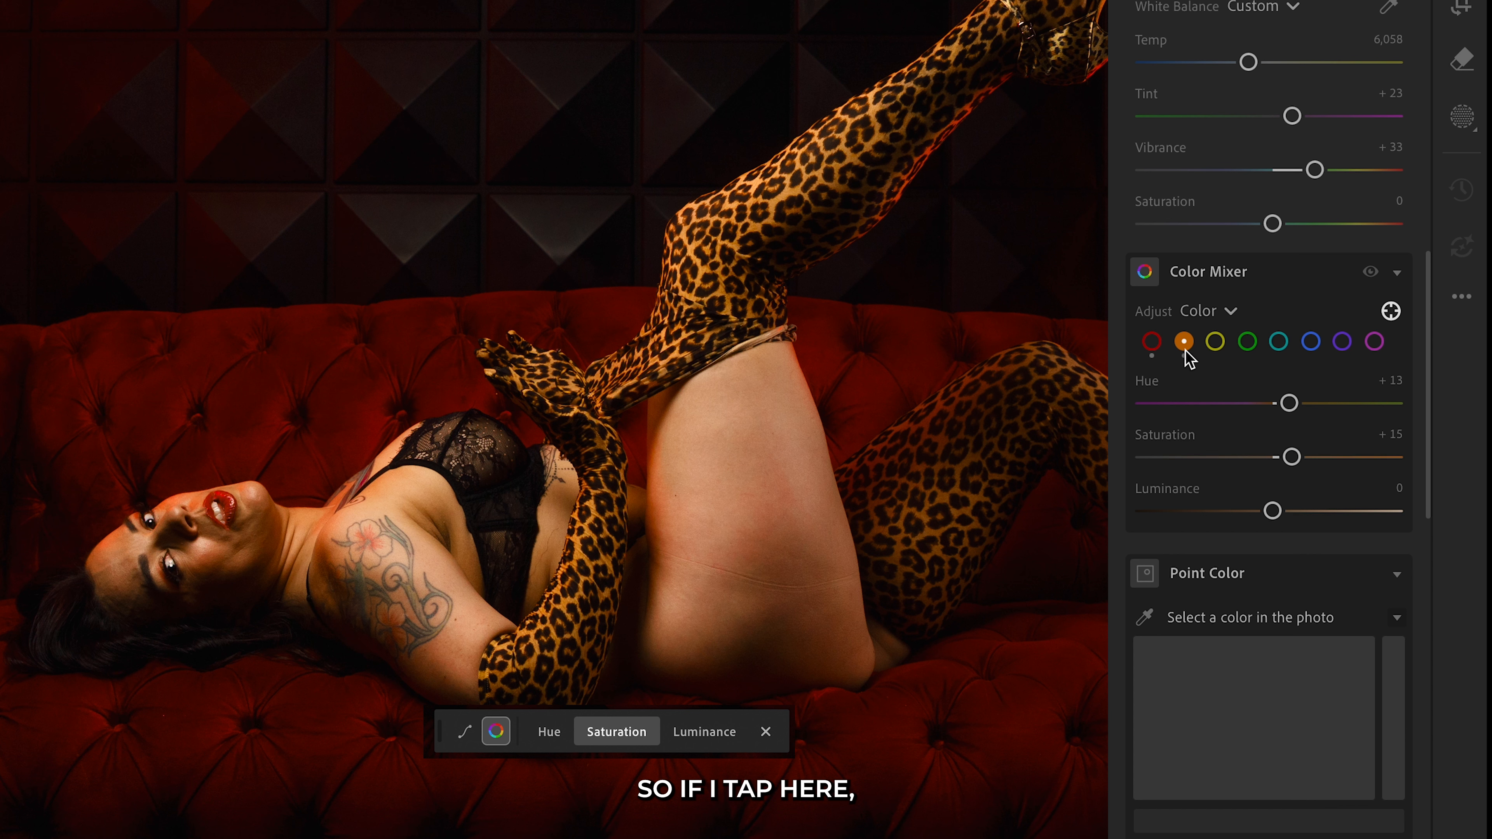
double_click(1291, 457)
double_click(1287, 403)
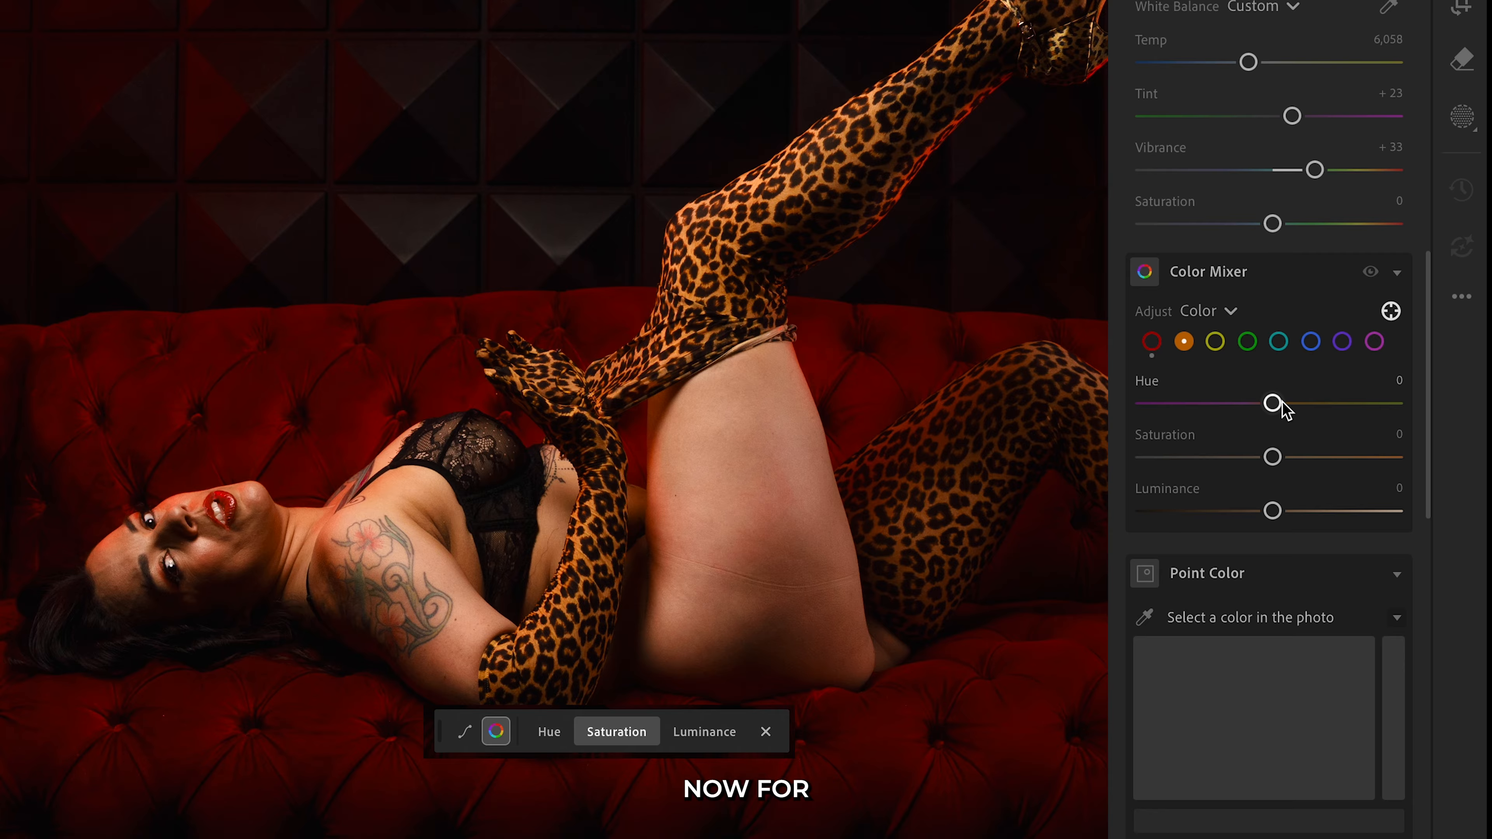
Step: Try orange Hue shifts of +4 and +100 on the skin tones and return the Hue to 0
mouse_move(1277, 405)
mouse_down()
mouse_move(1314, 408)
mouse_move(1283, 407)
mouse_up()
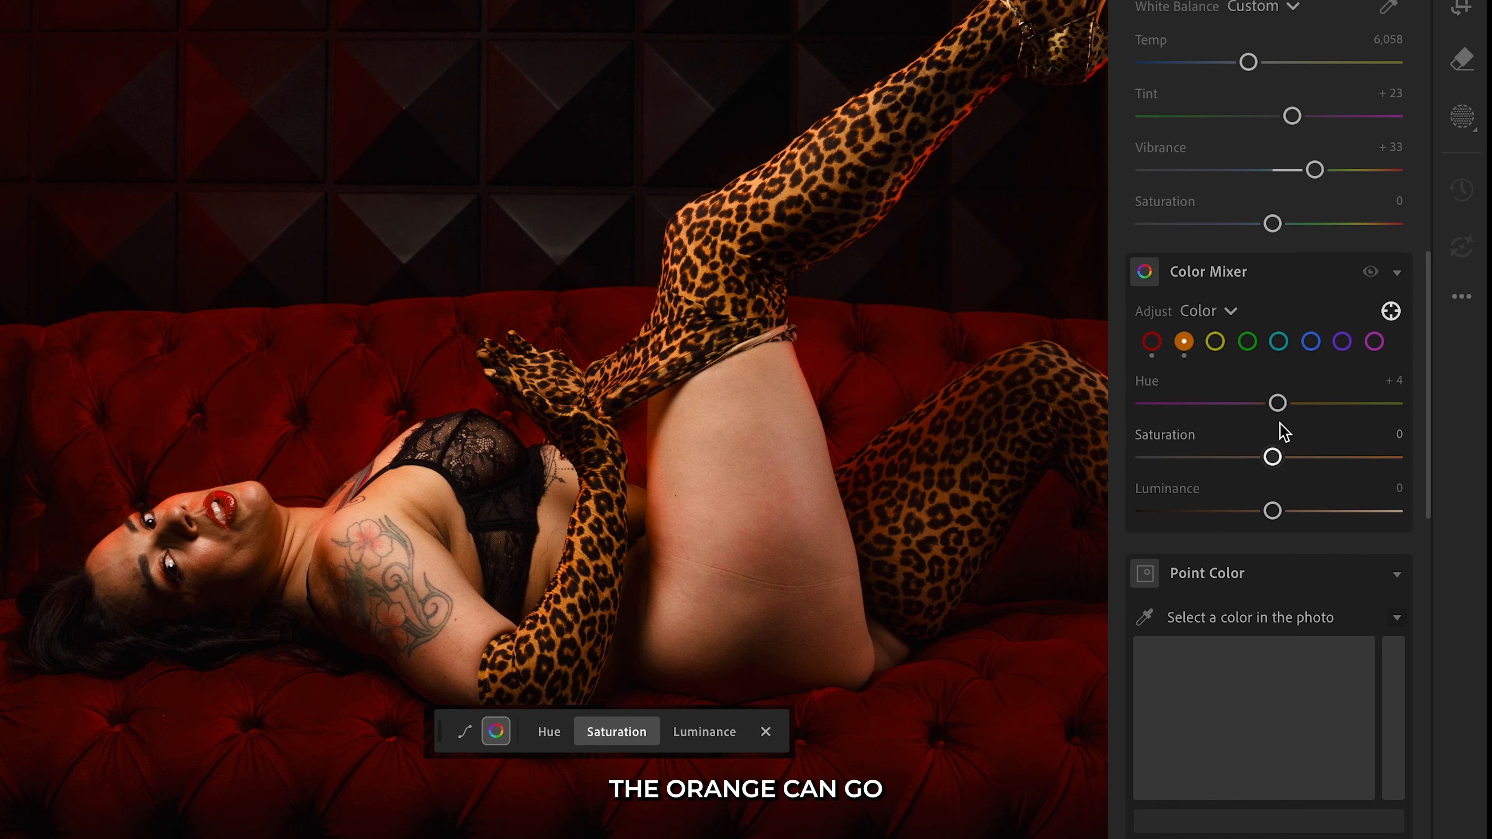
drag(1278, 406, 1401, 405)
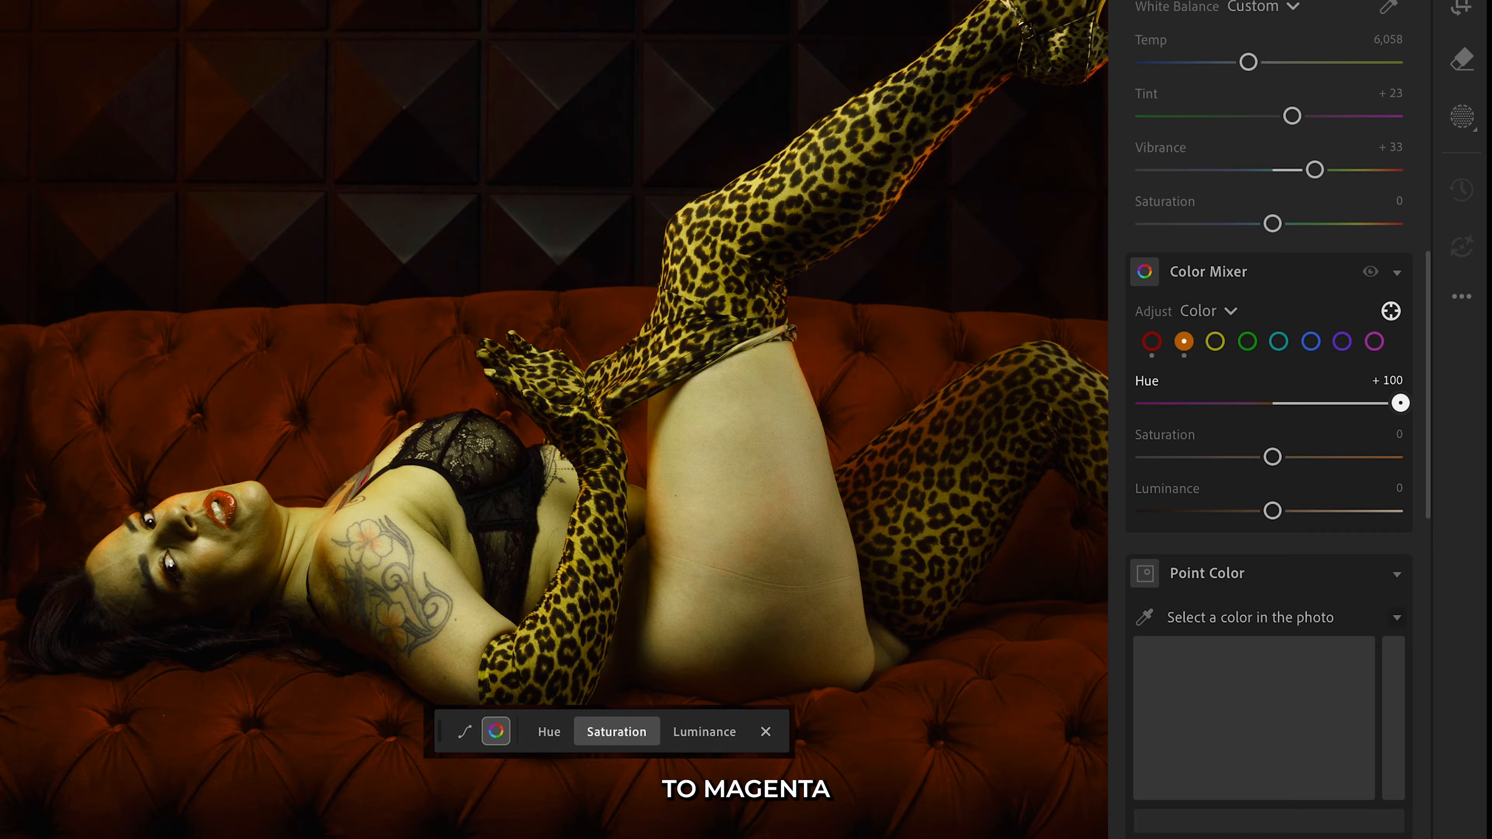
click(1273, 404)
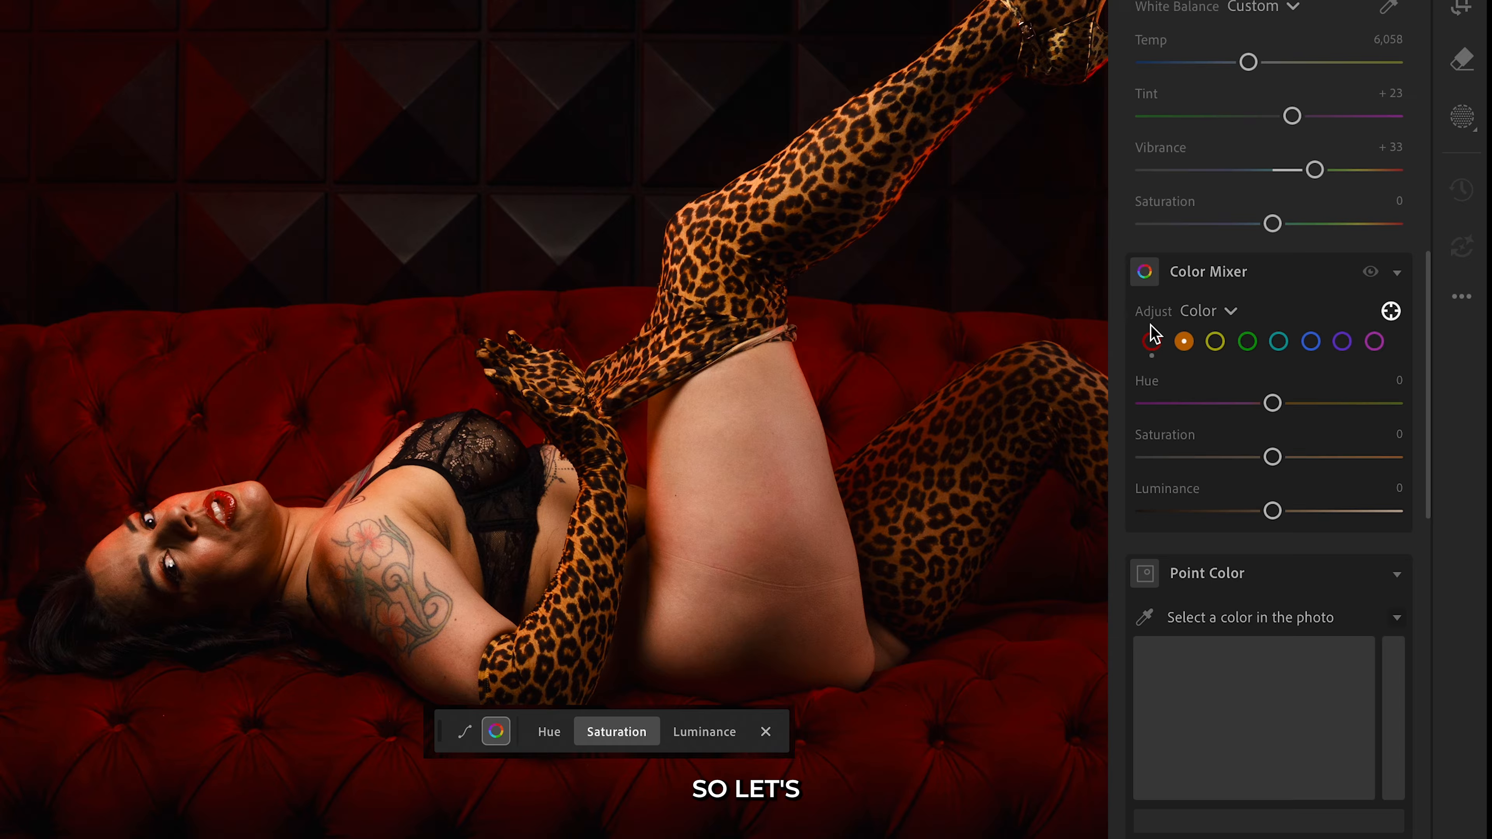
Step: Try the red channel's Luminance at -100, inspect the couch and skin, and reset it to 0
click(1151, 340)
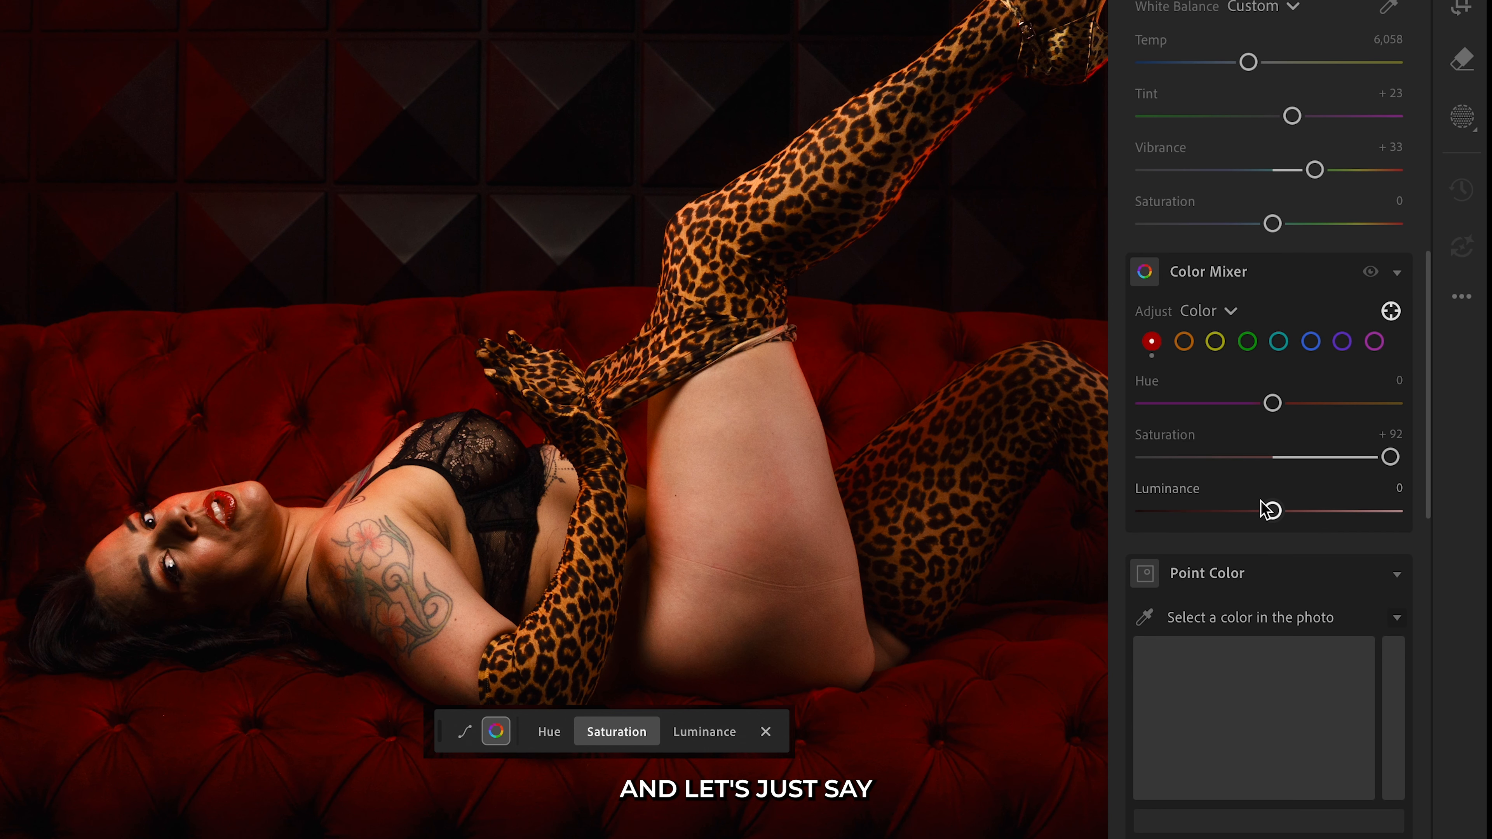
drag(1254, 510, 1113, 516)
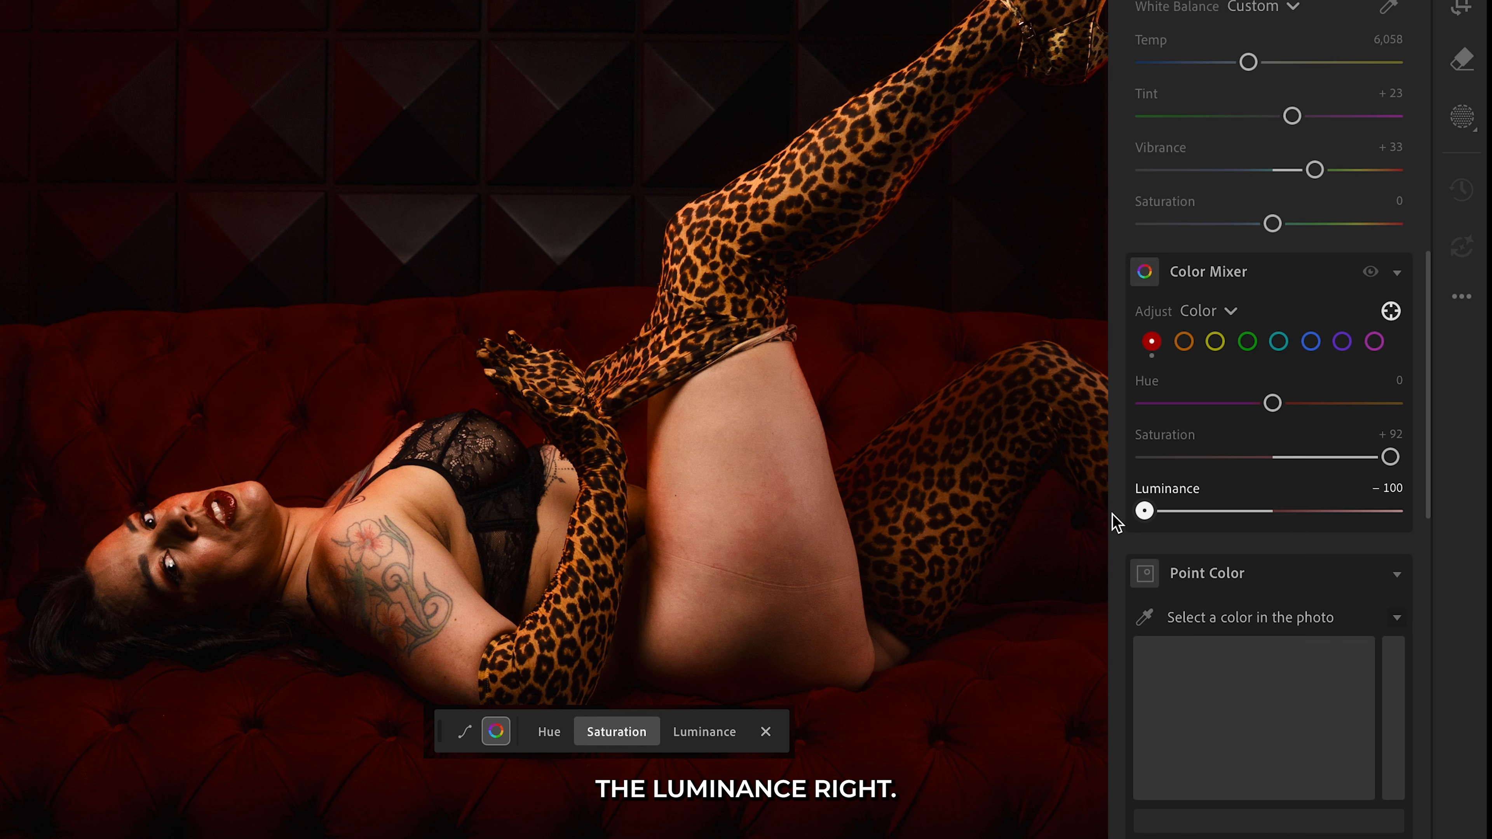
scroll(945, 716, down, 3)
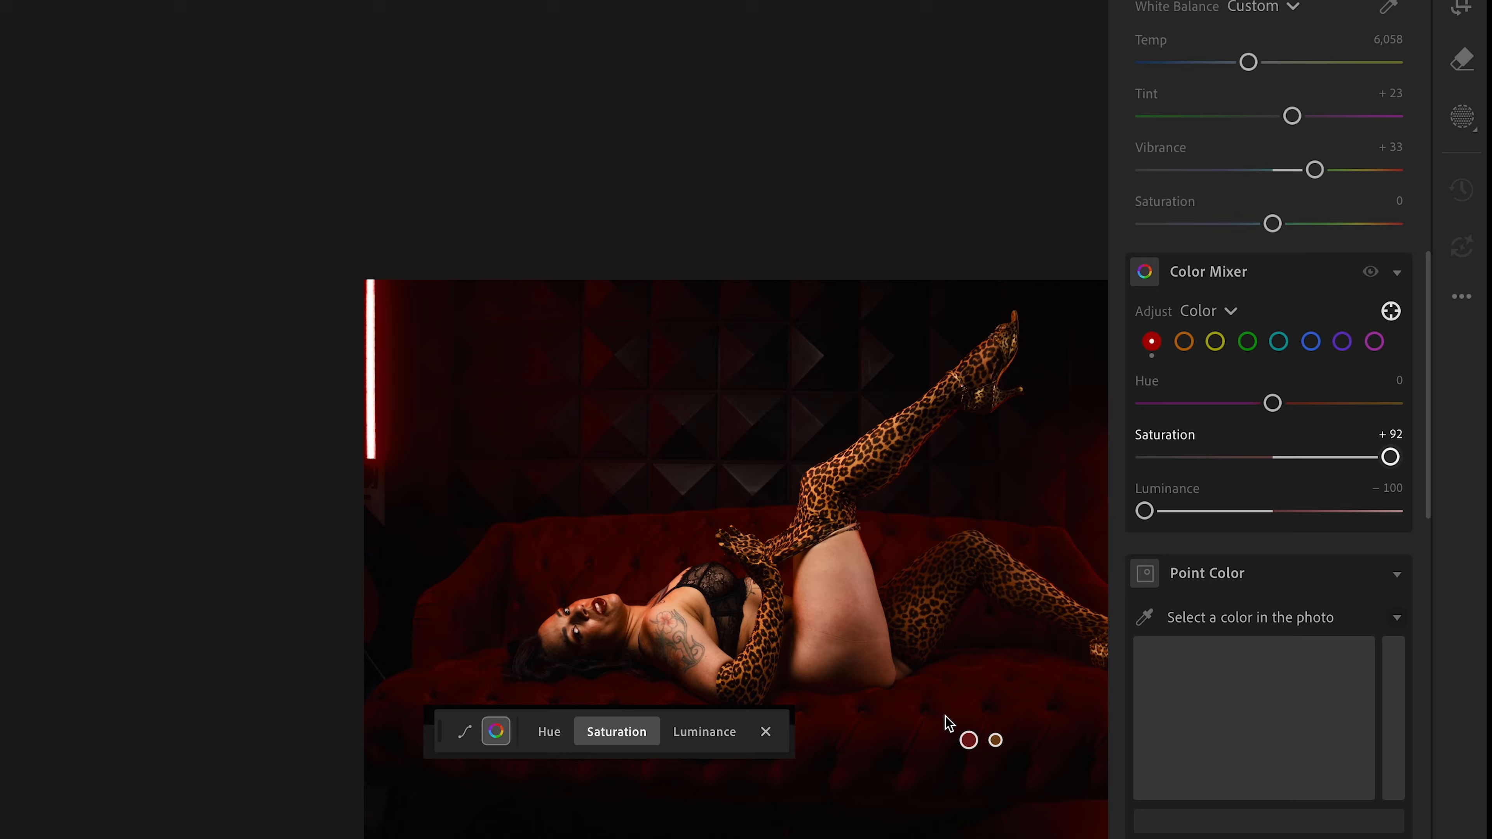
click(798, 620)
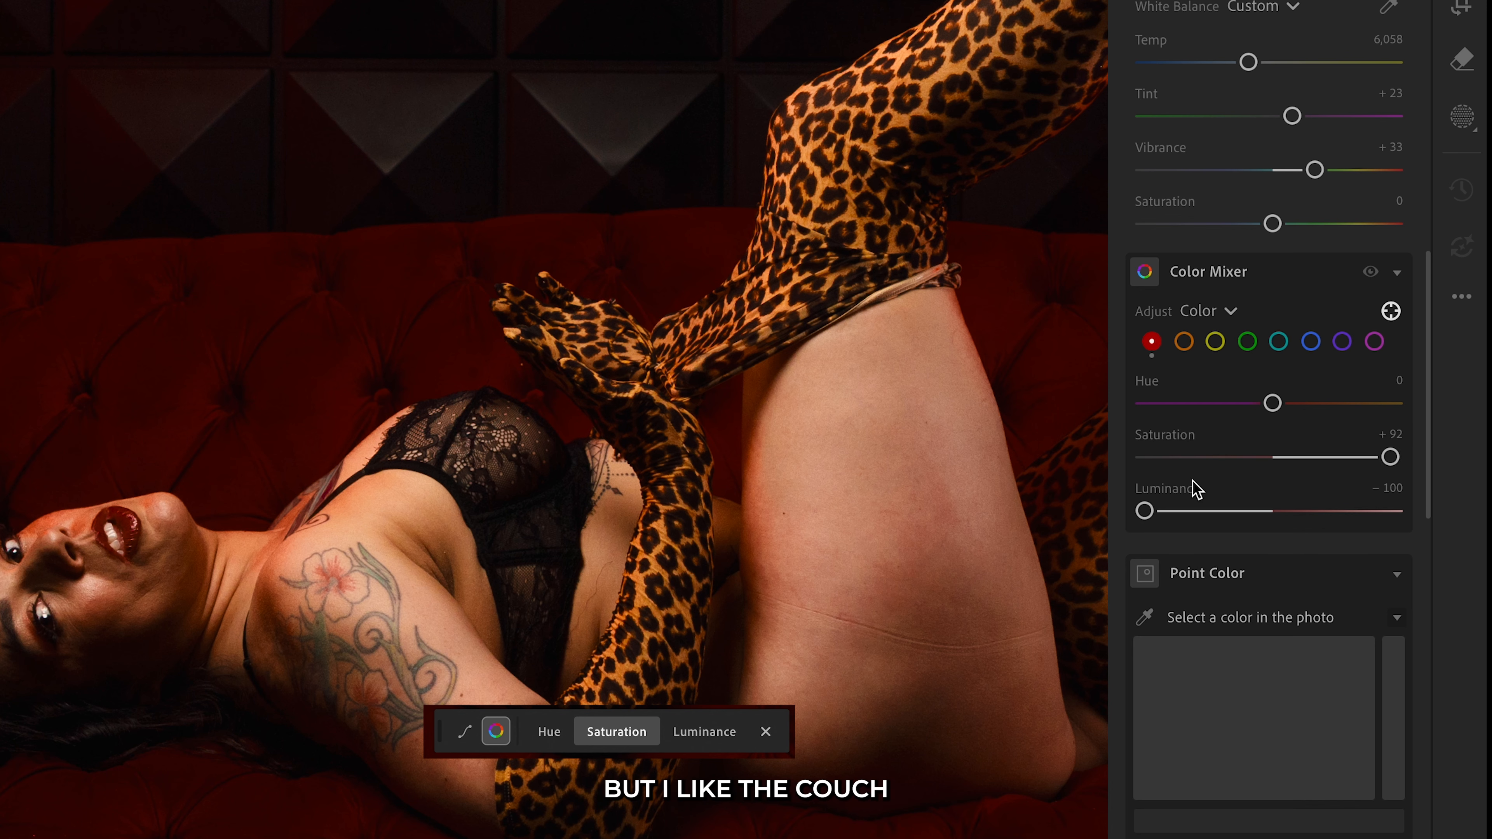
double_click(1269, 510)
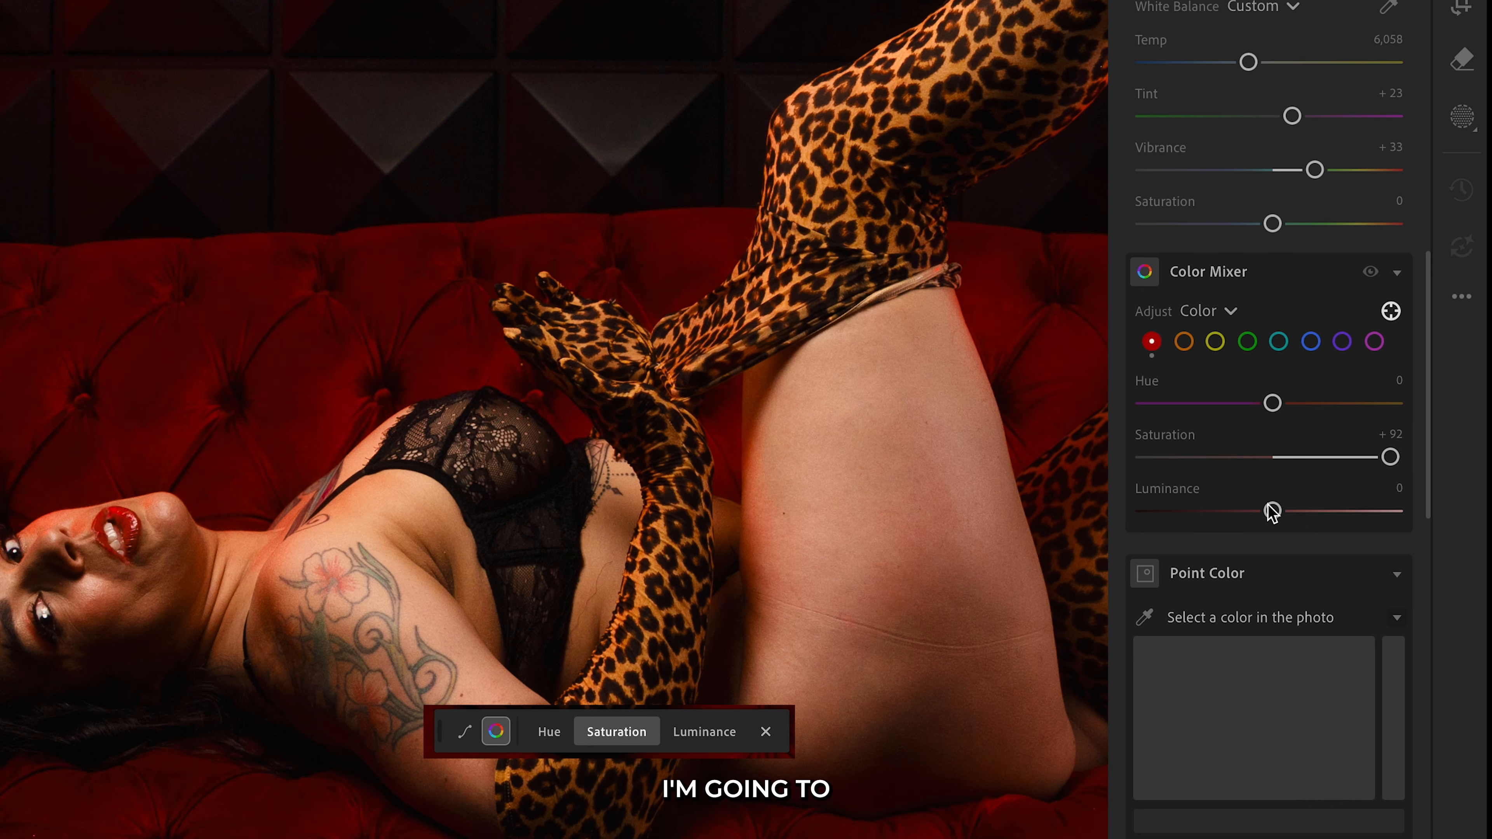
Step: Brighten the reds by trying Luminance +79 and settling on +46
drag(1270, 510, 1374, 512)
click(853, 542)
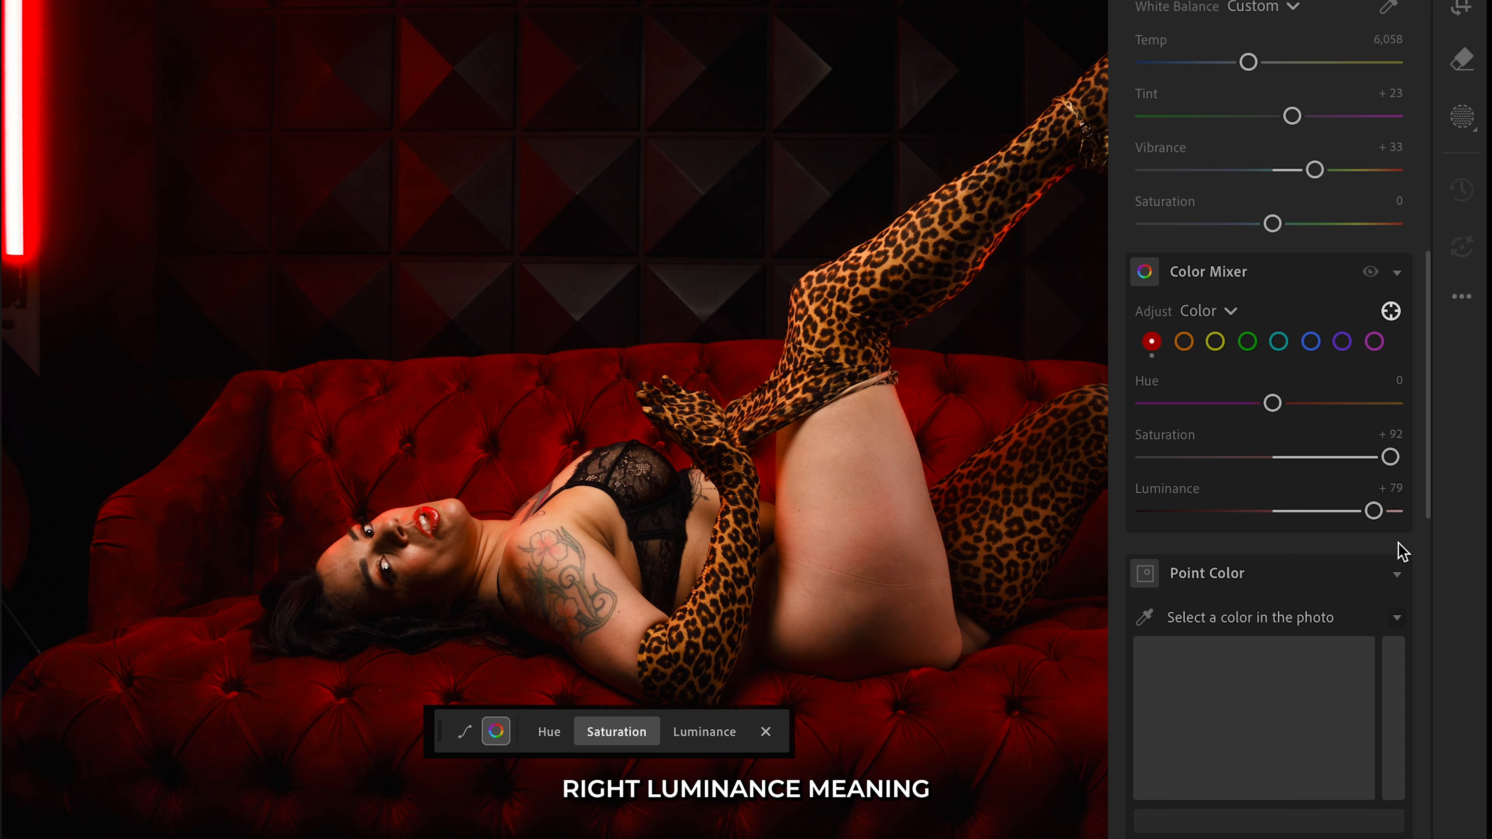
mouse_move(1373, 510)
mouse_down()
mouse_move(1303, 510)
mouse_move(1370, 510)
mouse_move(1331, 510)
mouse_up()
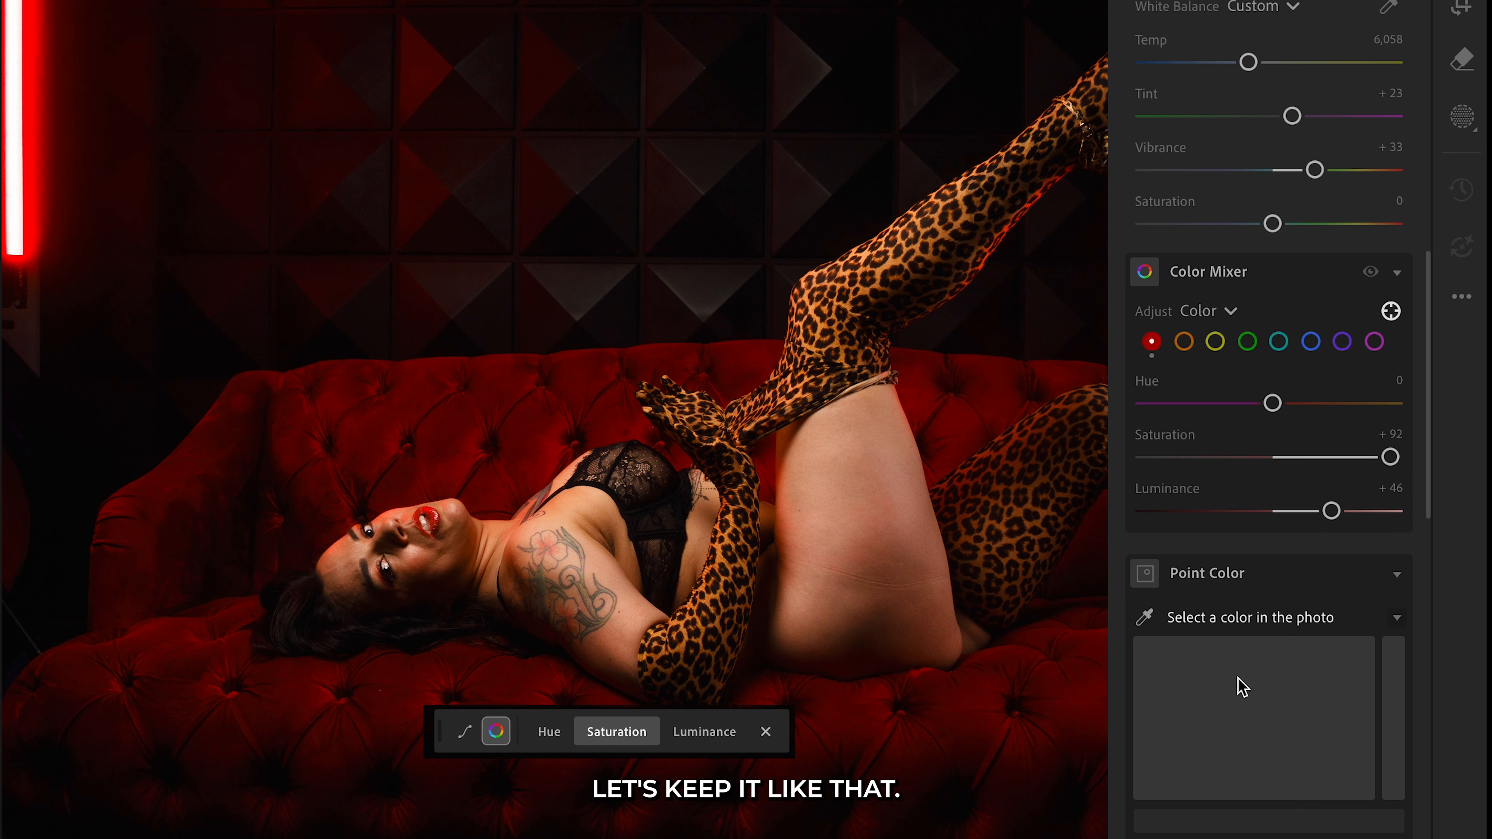
Step: View the whole photo and compare the edited version with the original
click(1441, 114)
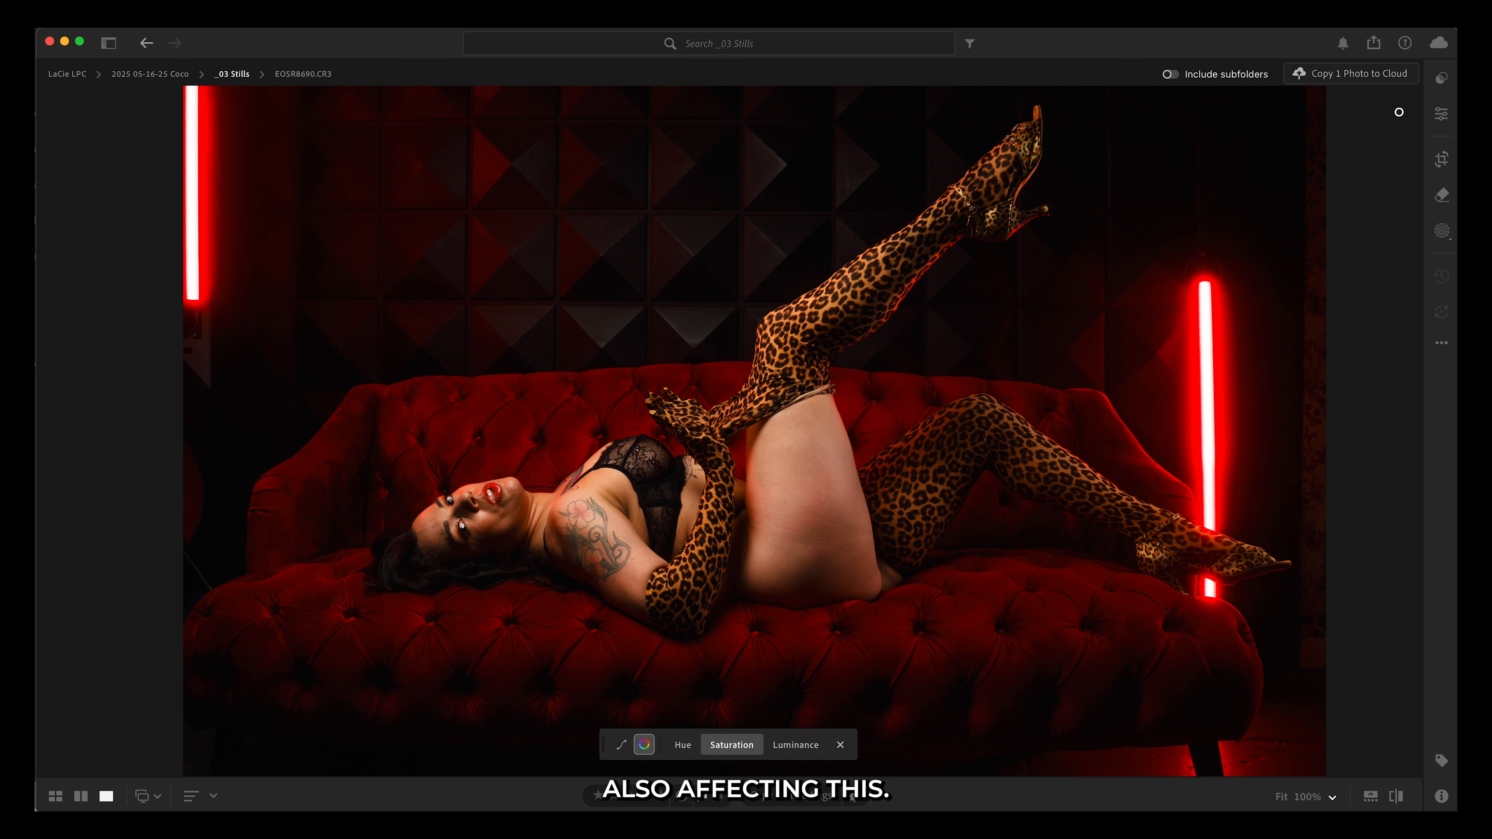
click(1441, 113)
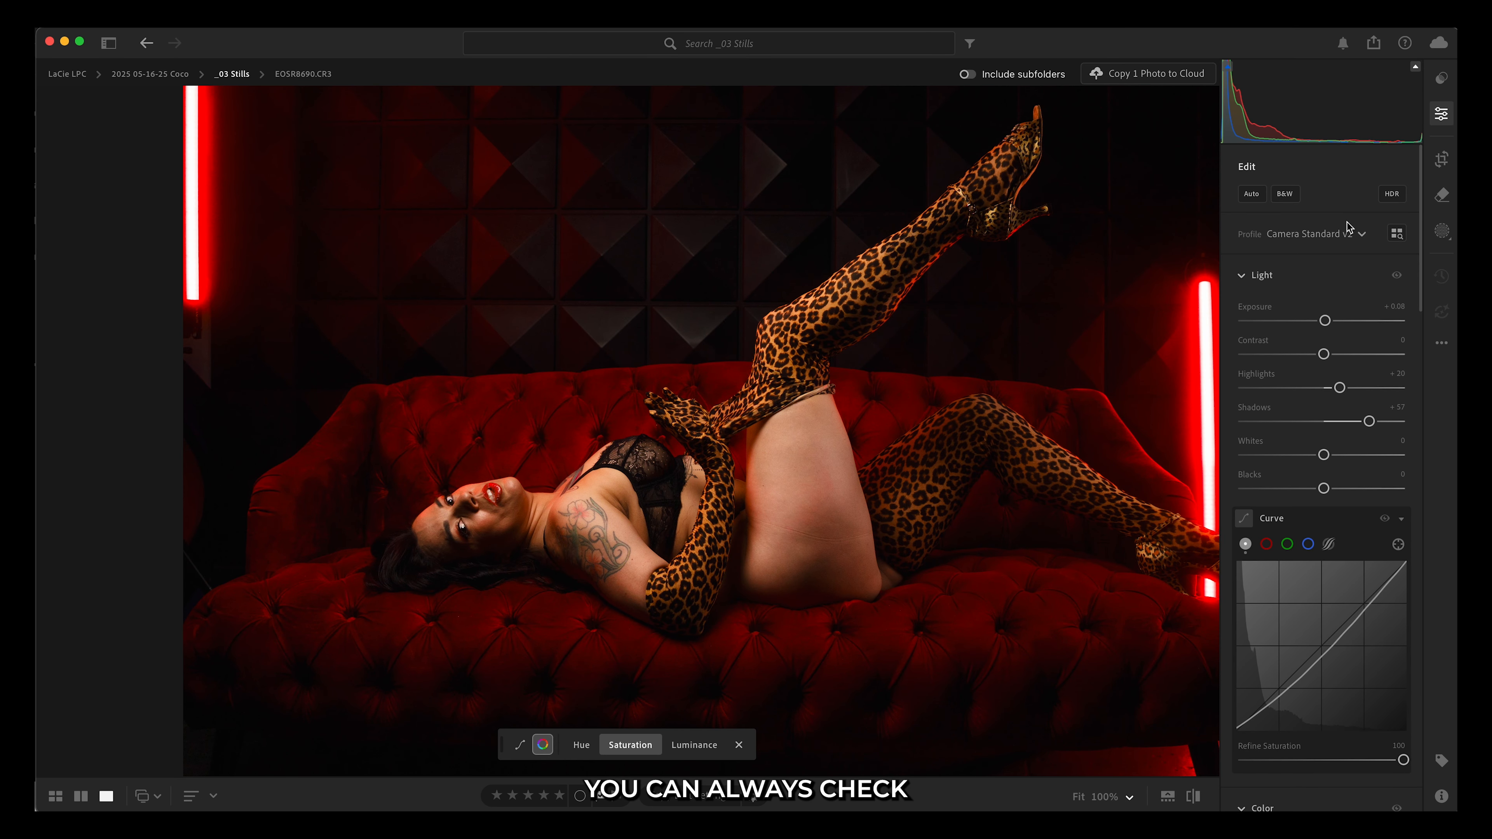
key(backslash)
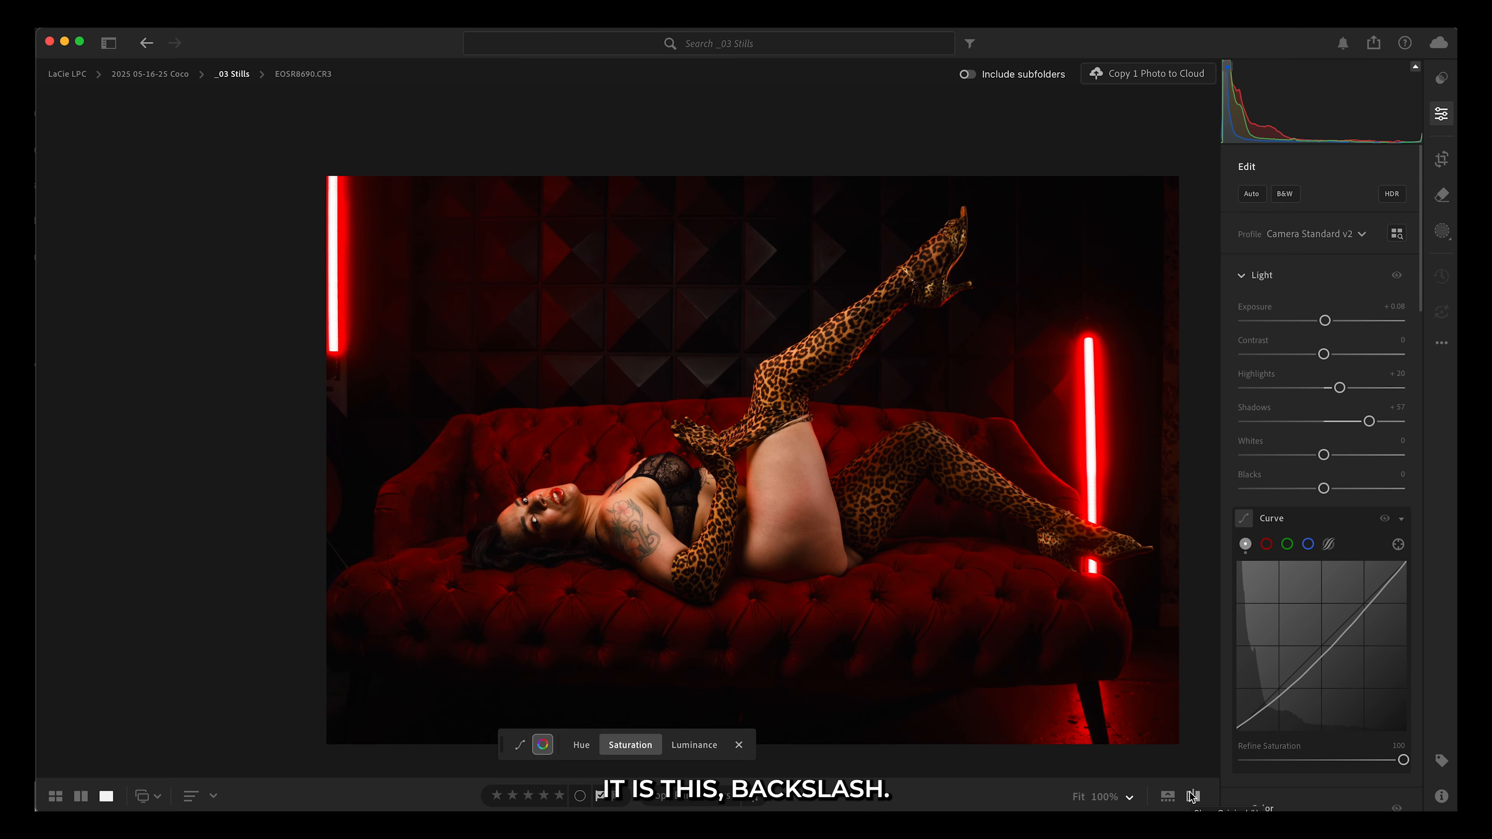
click(1192, 797)
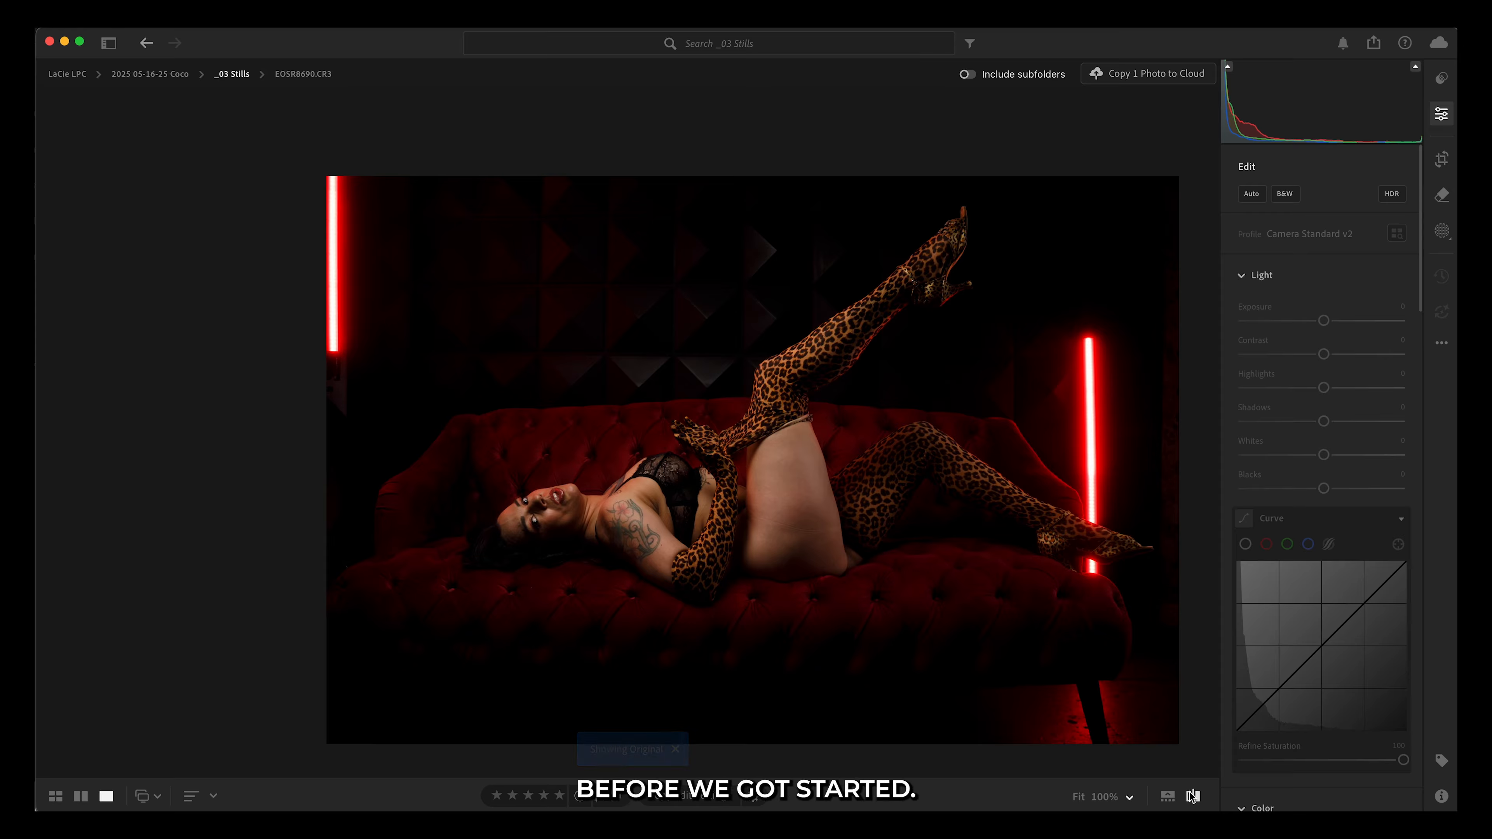
click(1192, 796)
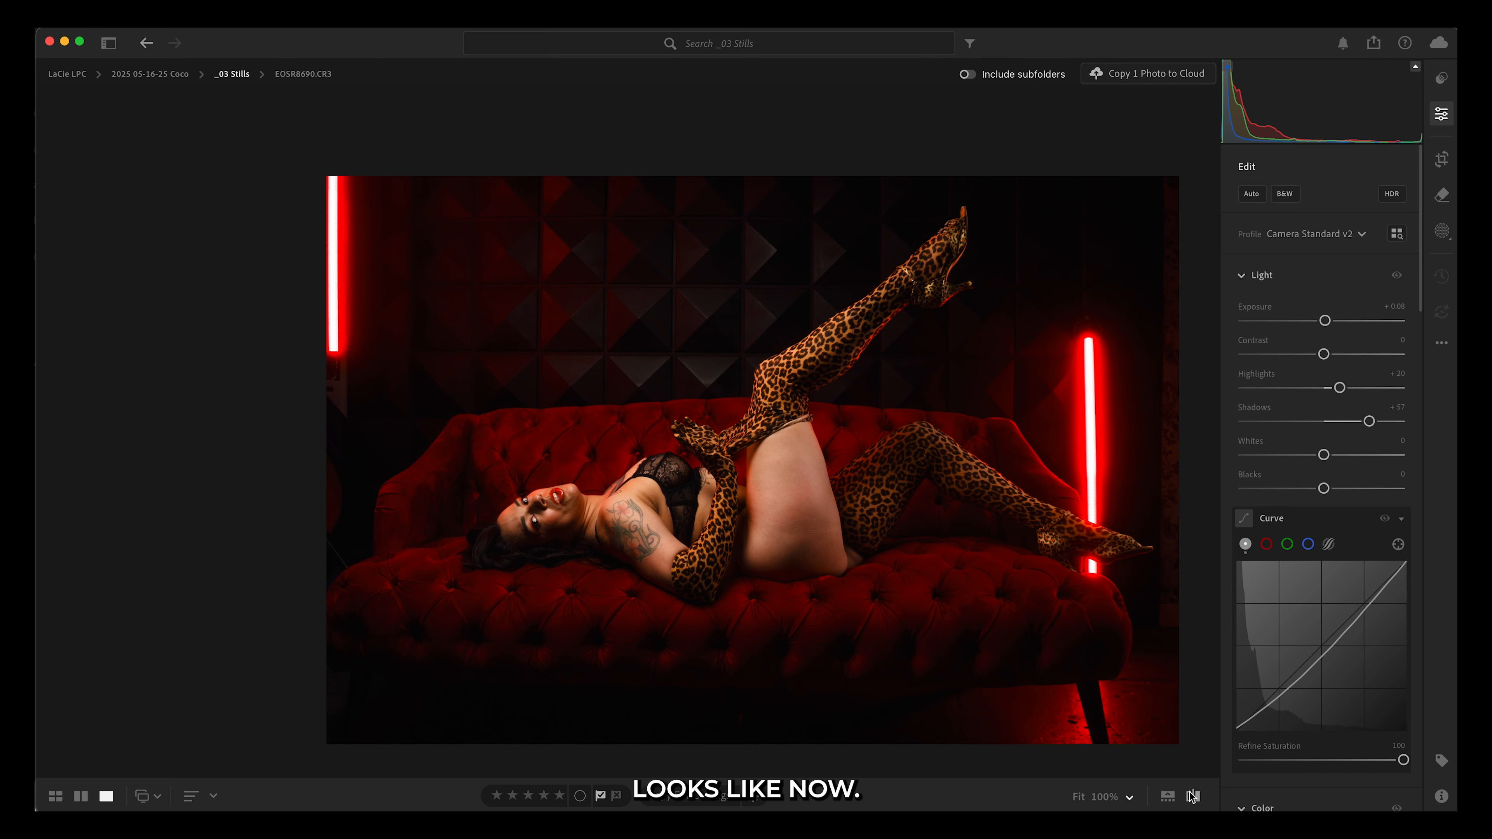
Step: Toggle repeatedly between the original and the edited photo to judge the color changes
click(1192, 796)
click(1192, 797)
click(1192, 797)
click(1192, 797)
click(1192, 796)
click(1192, 796)
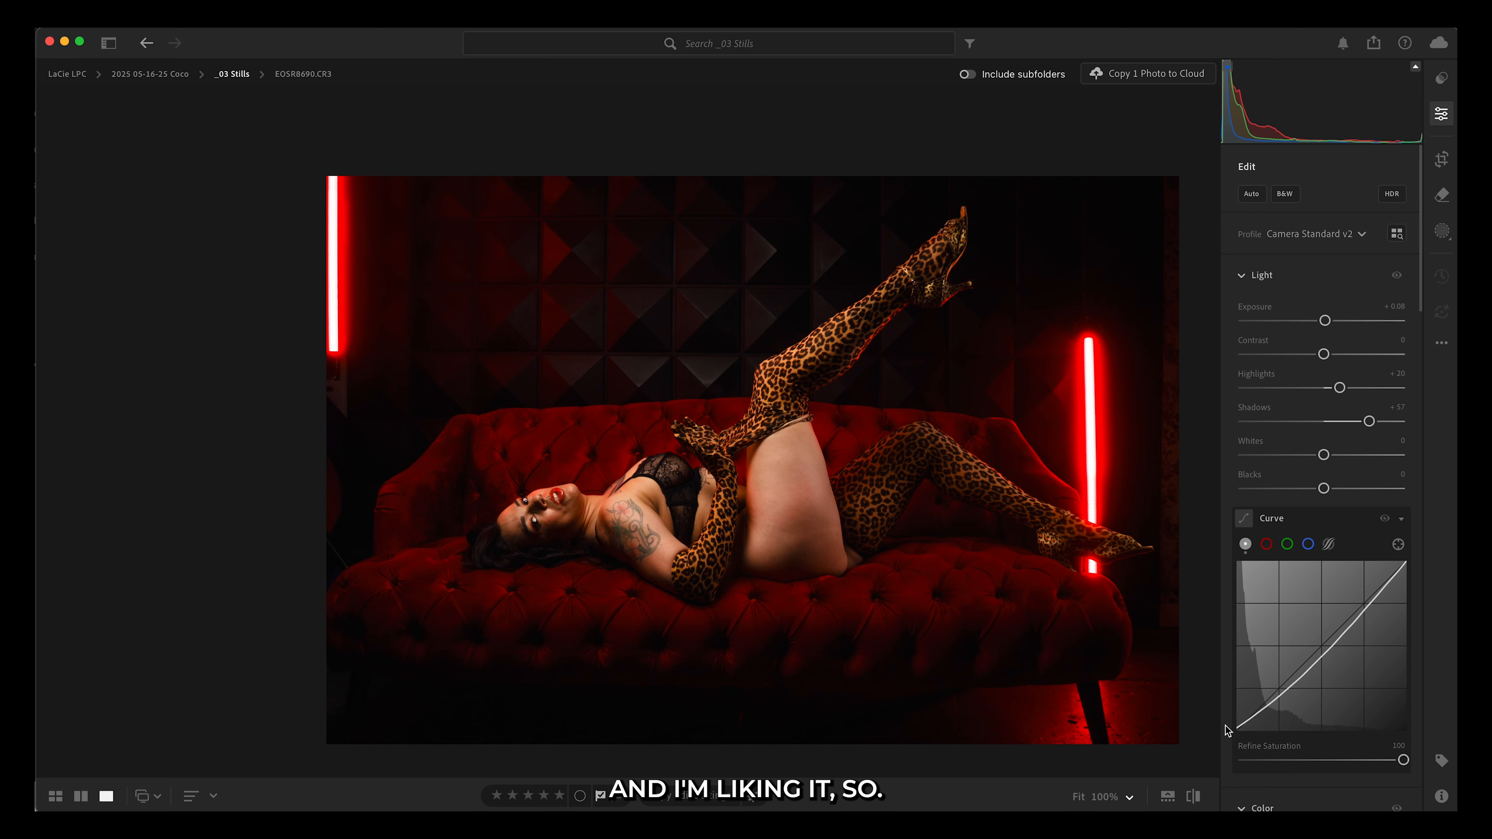
Step: Examine the model's skin up close on an enlarged view, and return to the wider view with the edit controls shown
click(1442, 115)
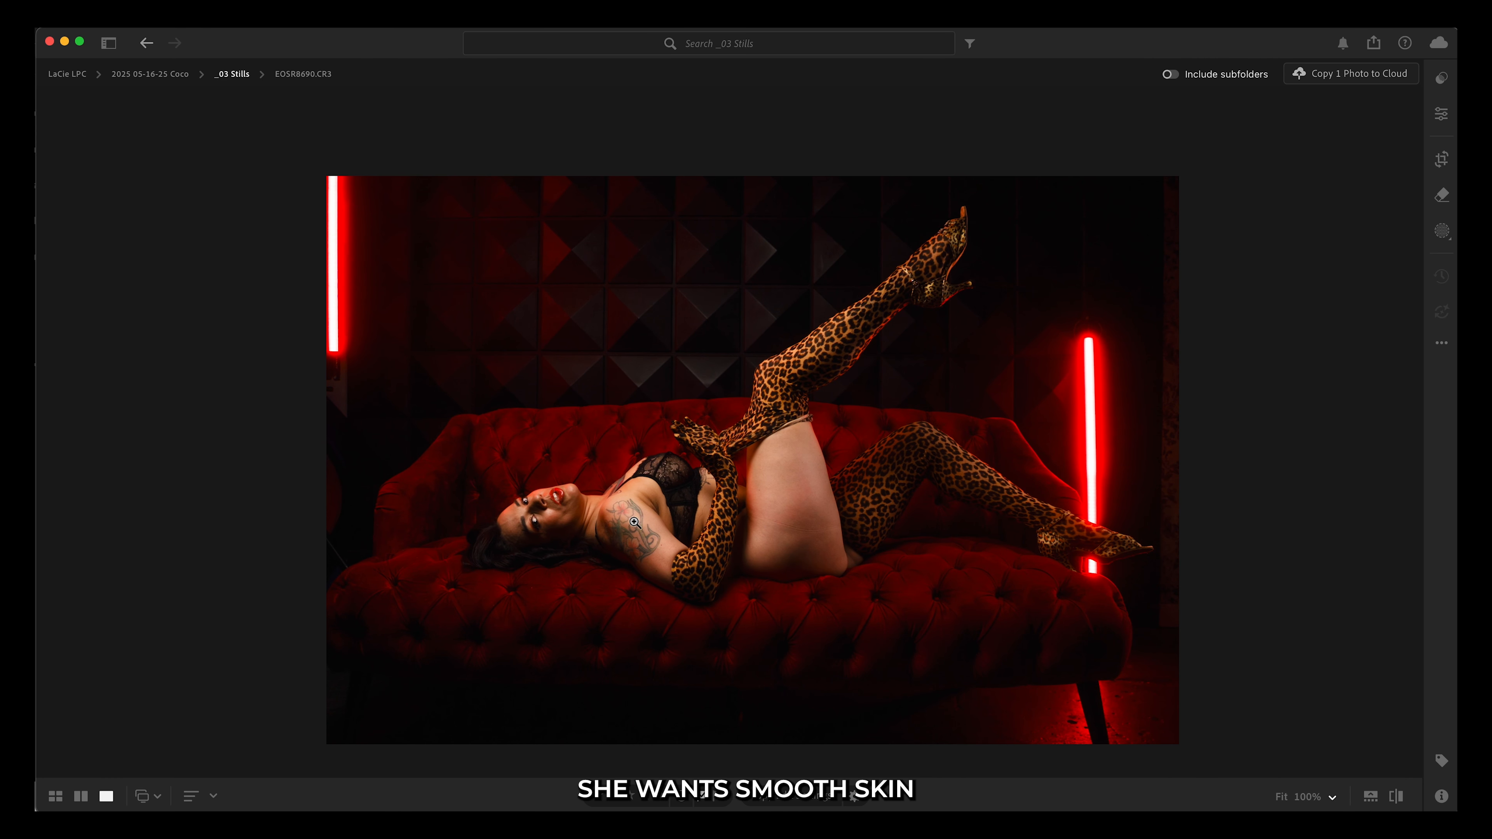
click(628, 554)
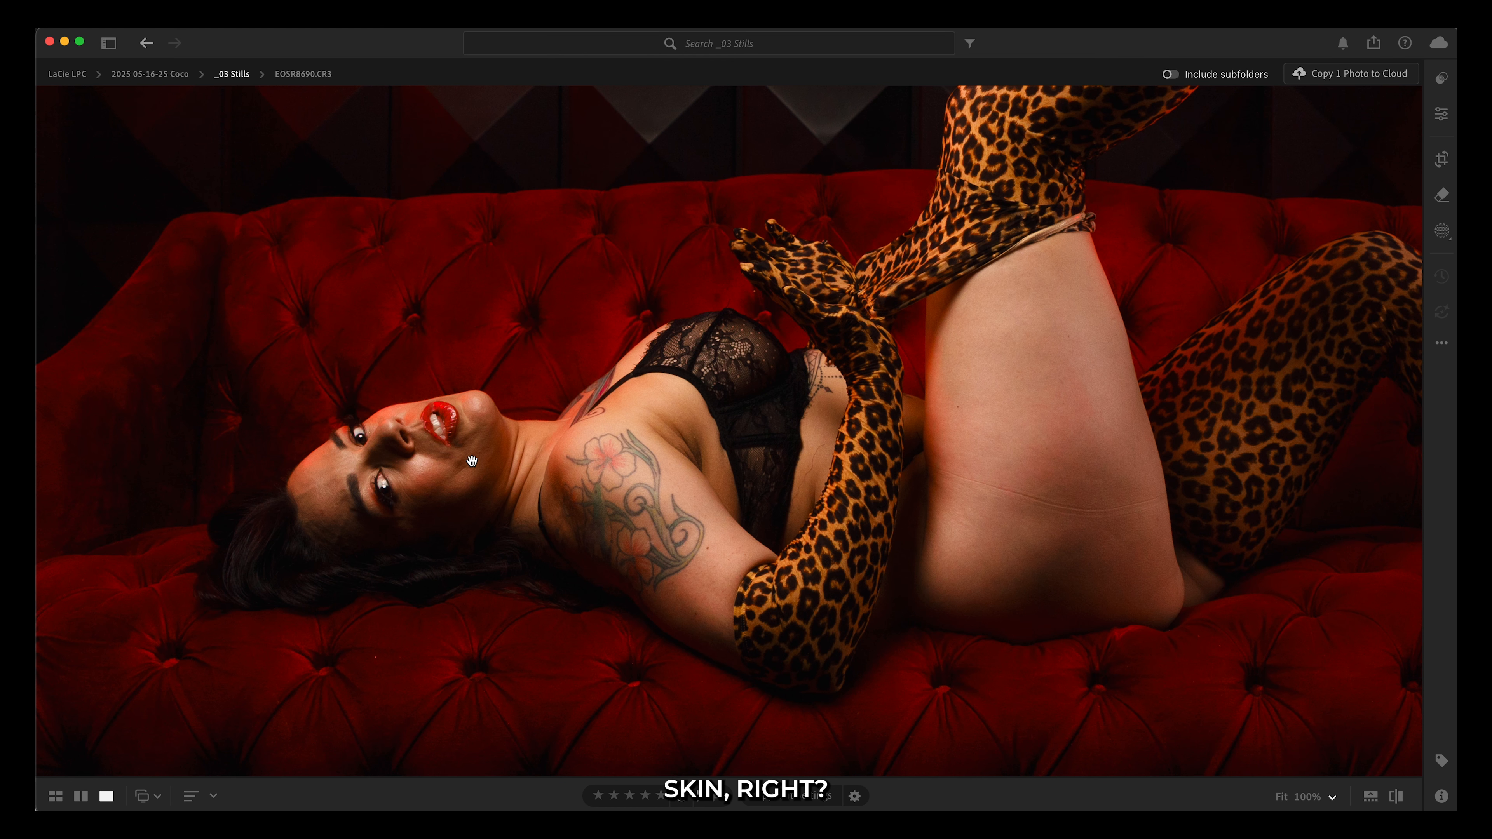
click(750, 463)
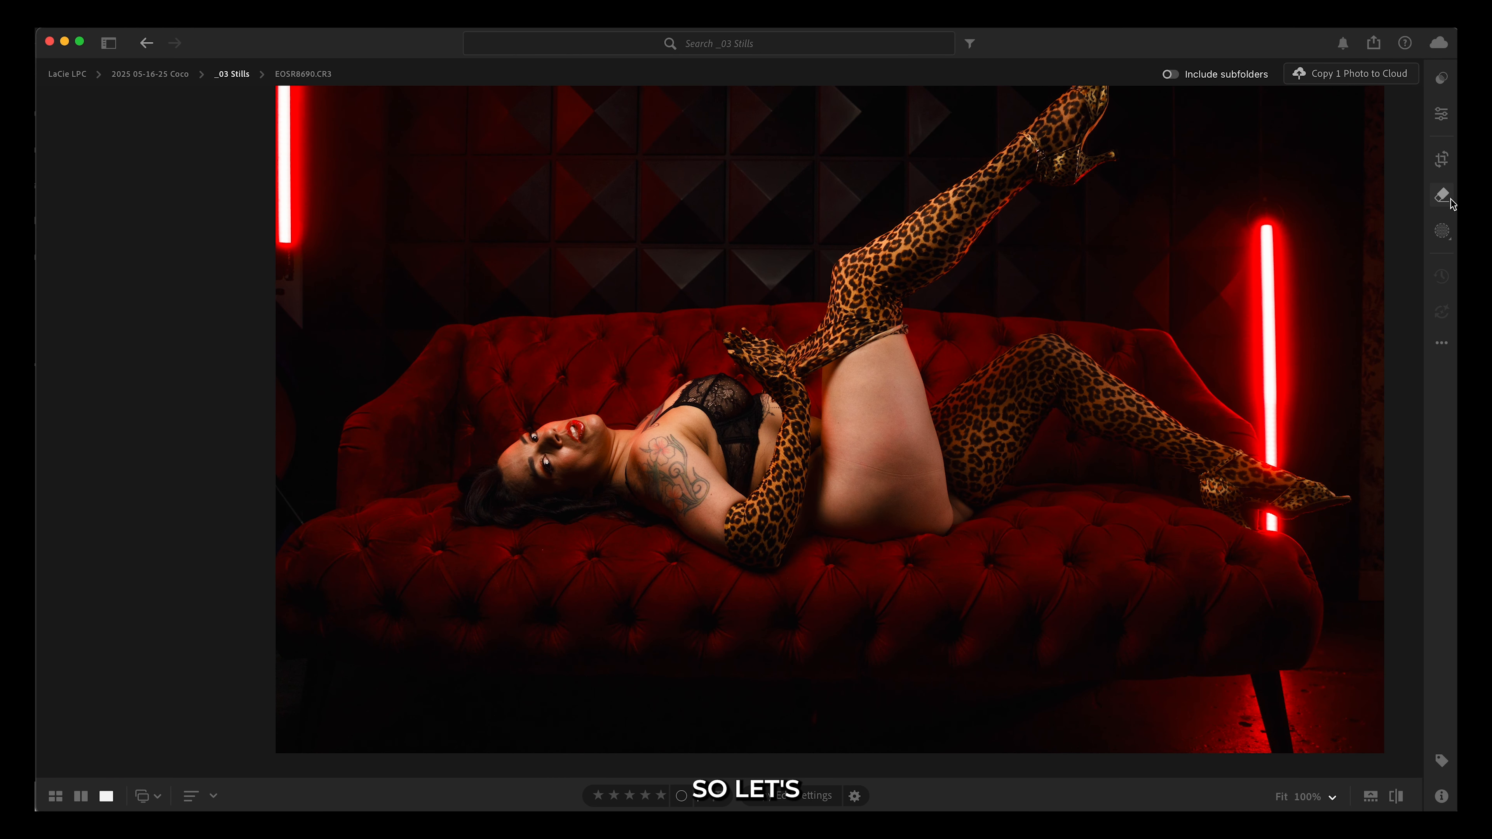
click(1441, 114)
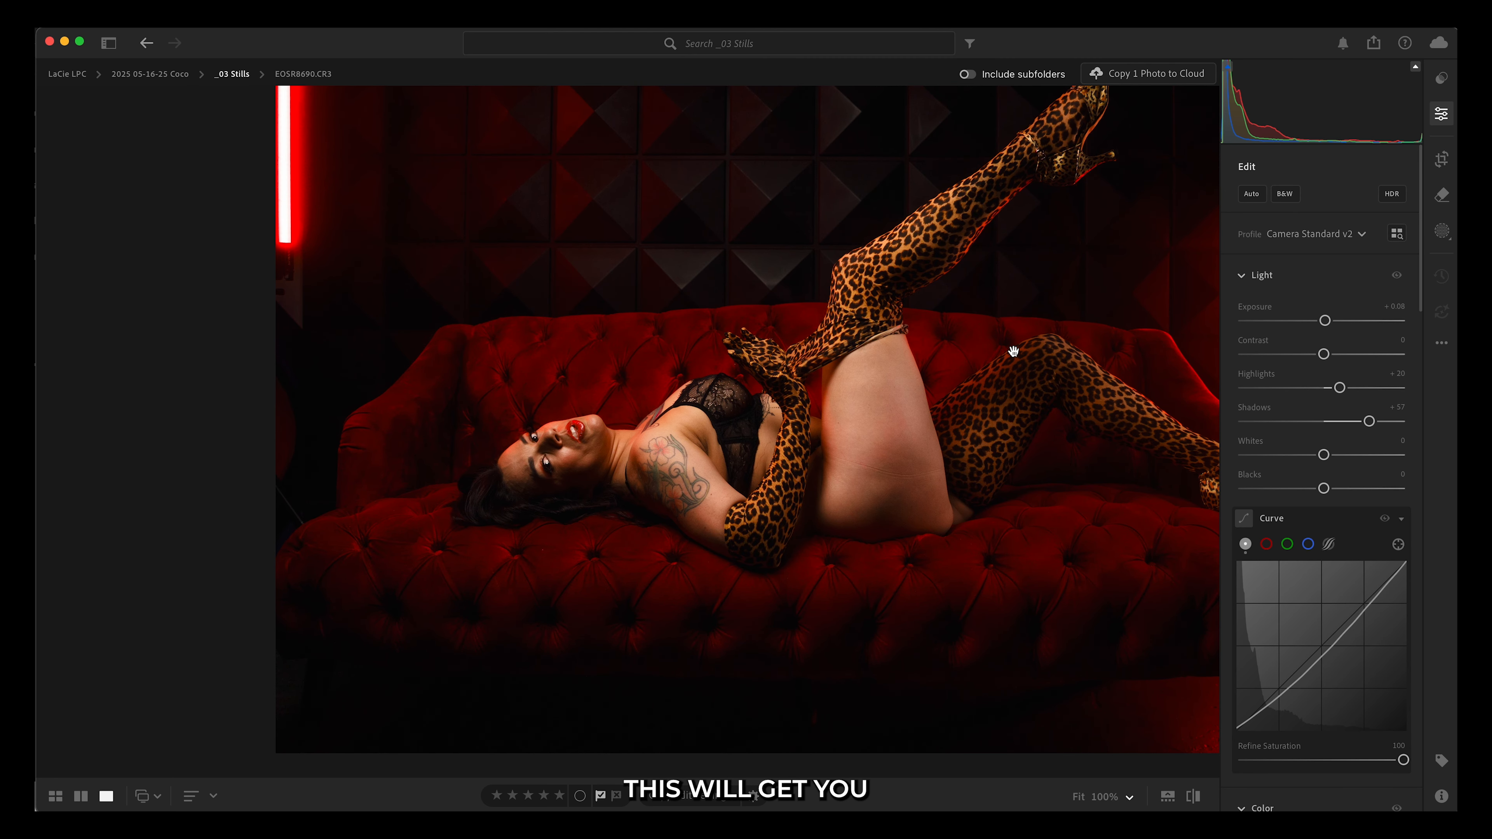
drag(994, 332, 860, 394)
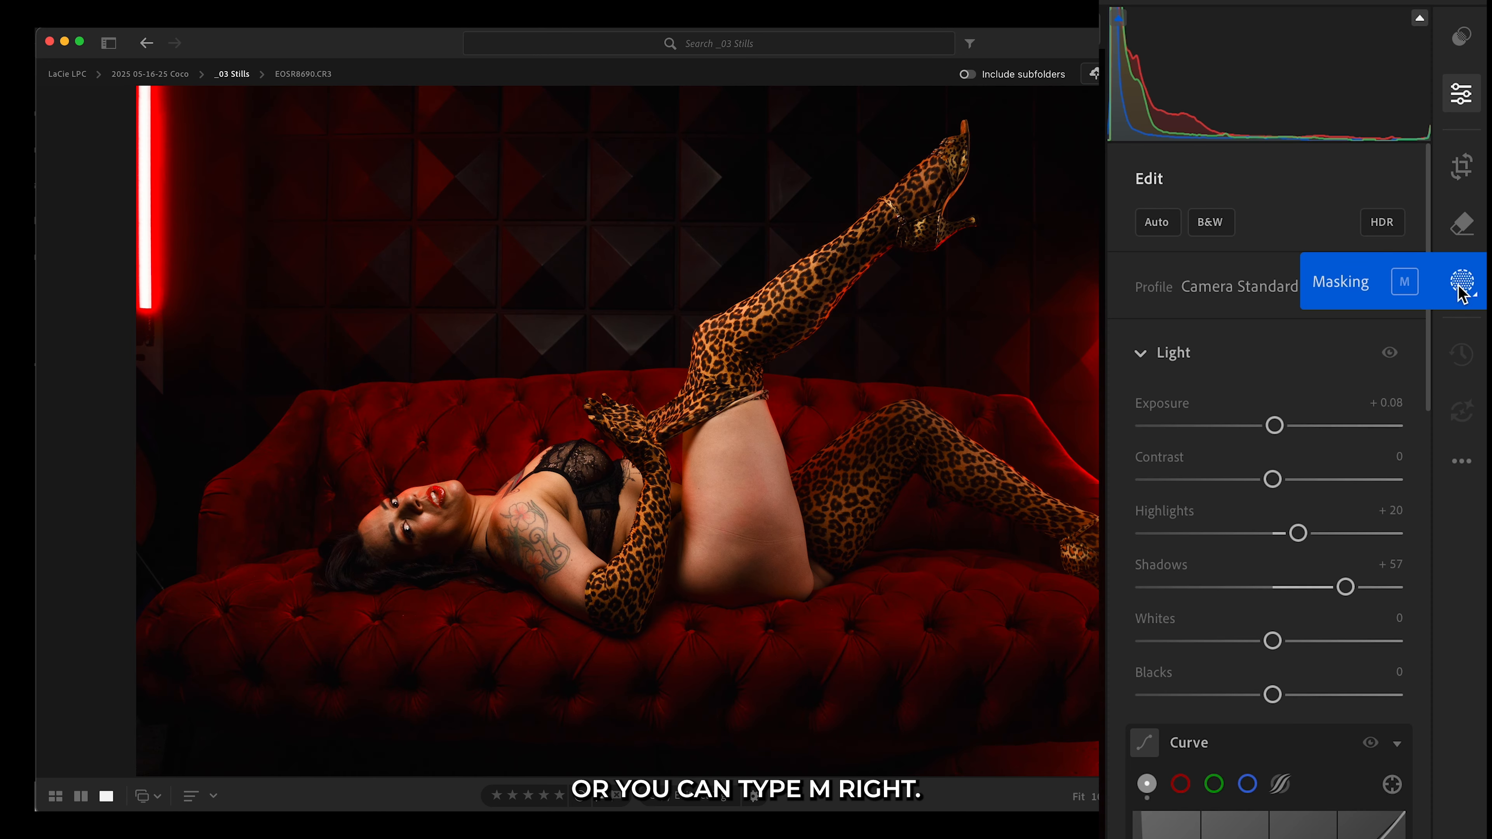
Step: Try an automatic Subject mask on the photo, check which areas it covers, and delete the mask
click(1460, 289)
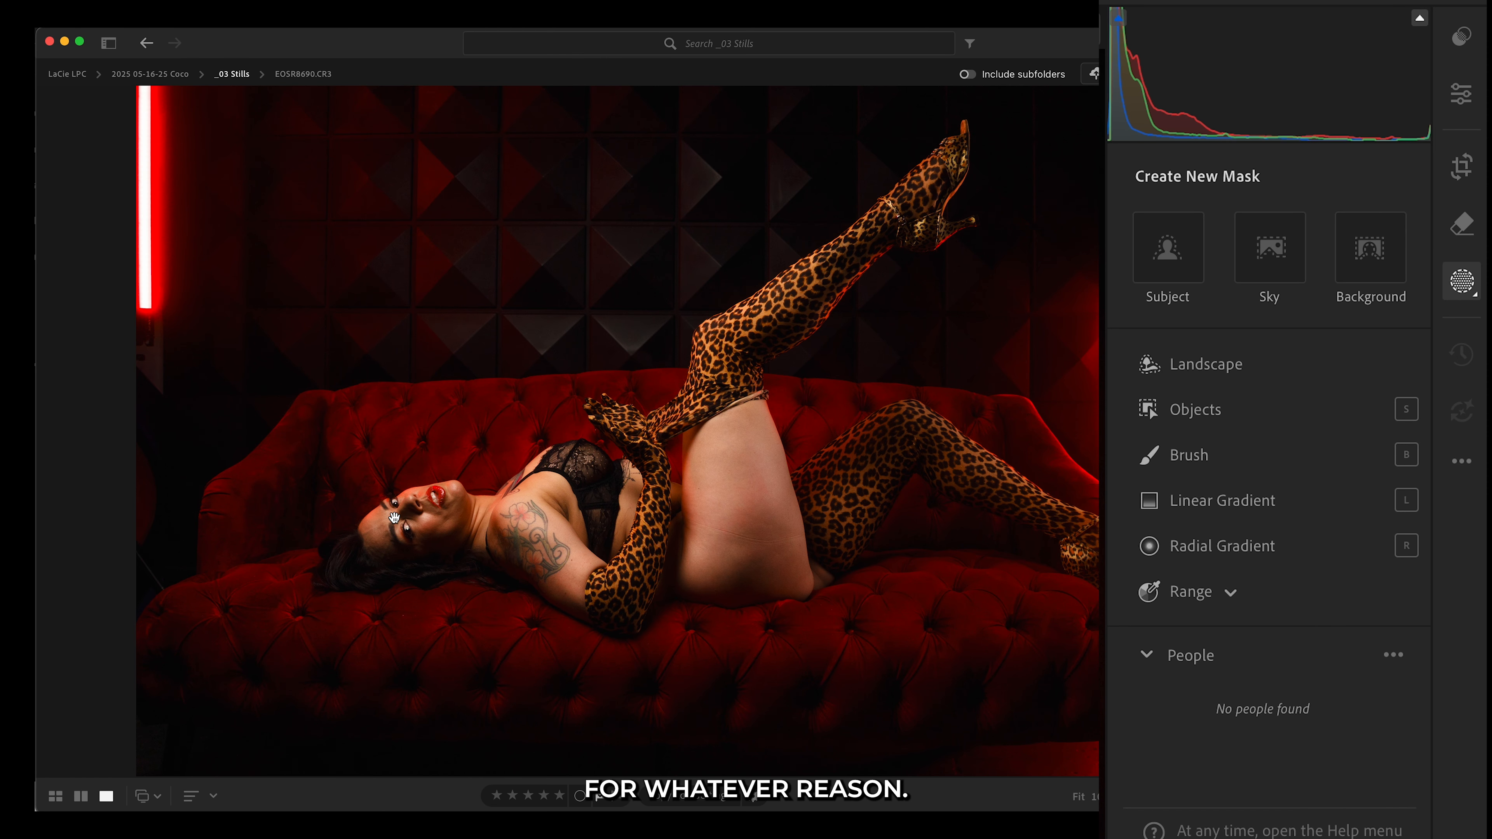
click(1165, 256)
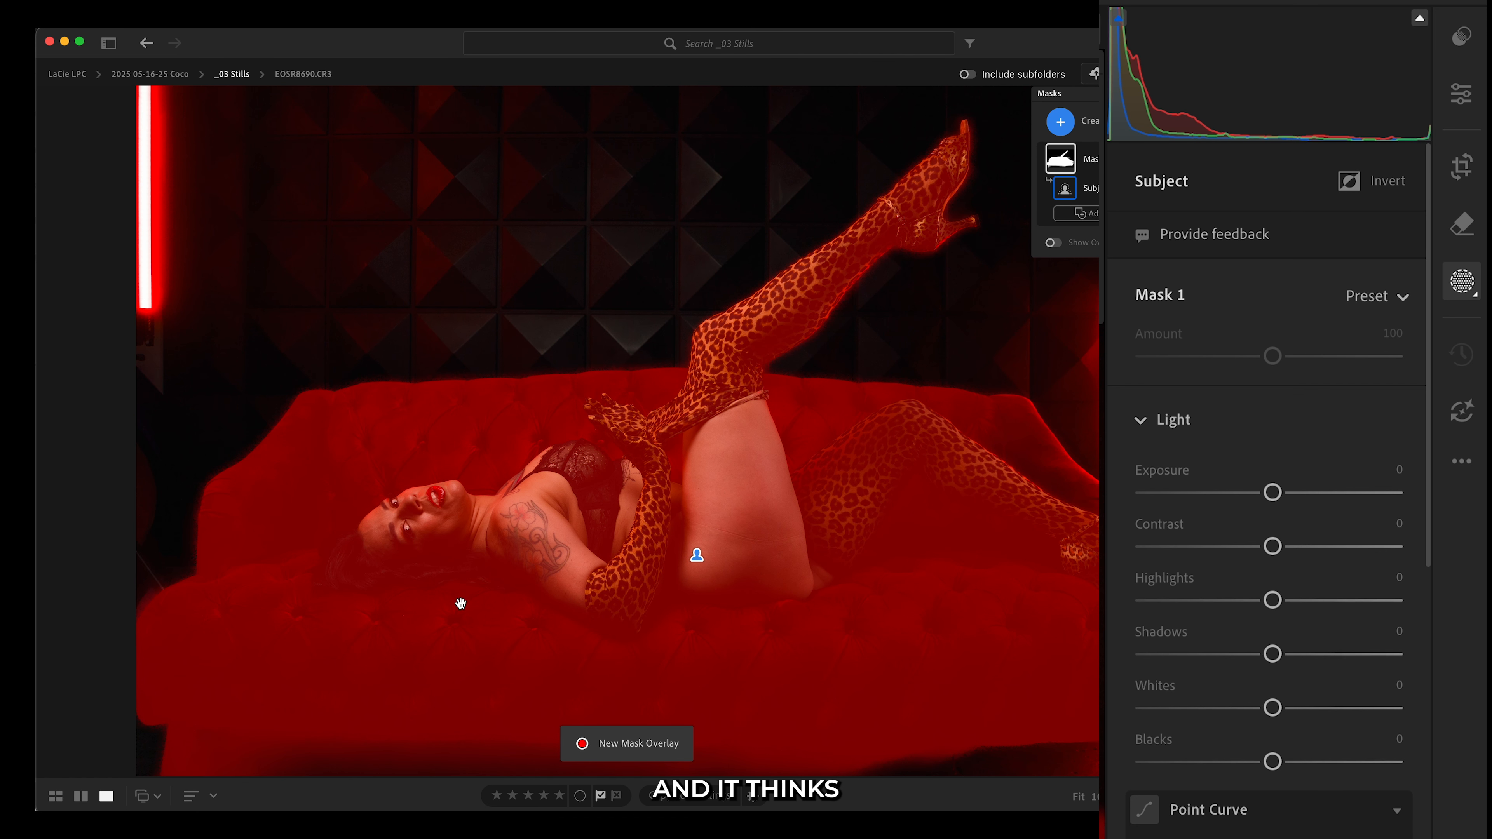
click(1101, 159)
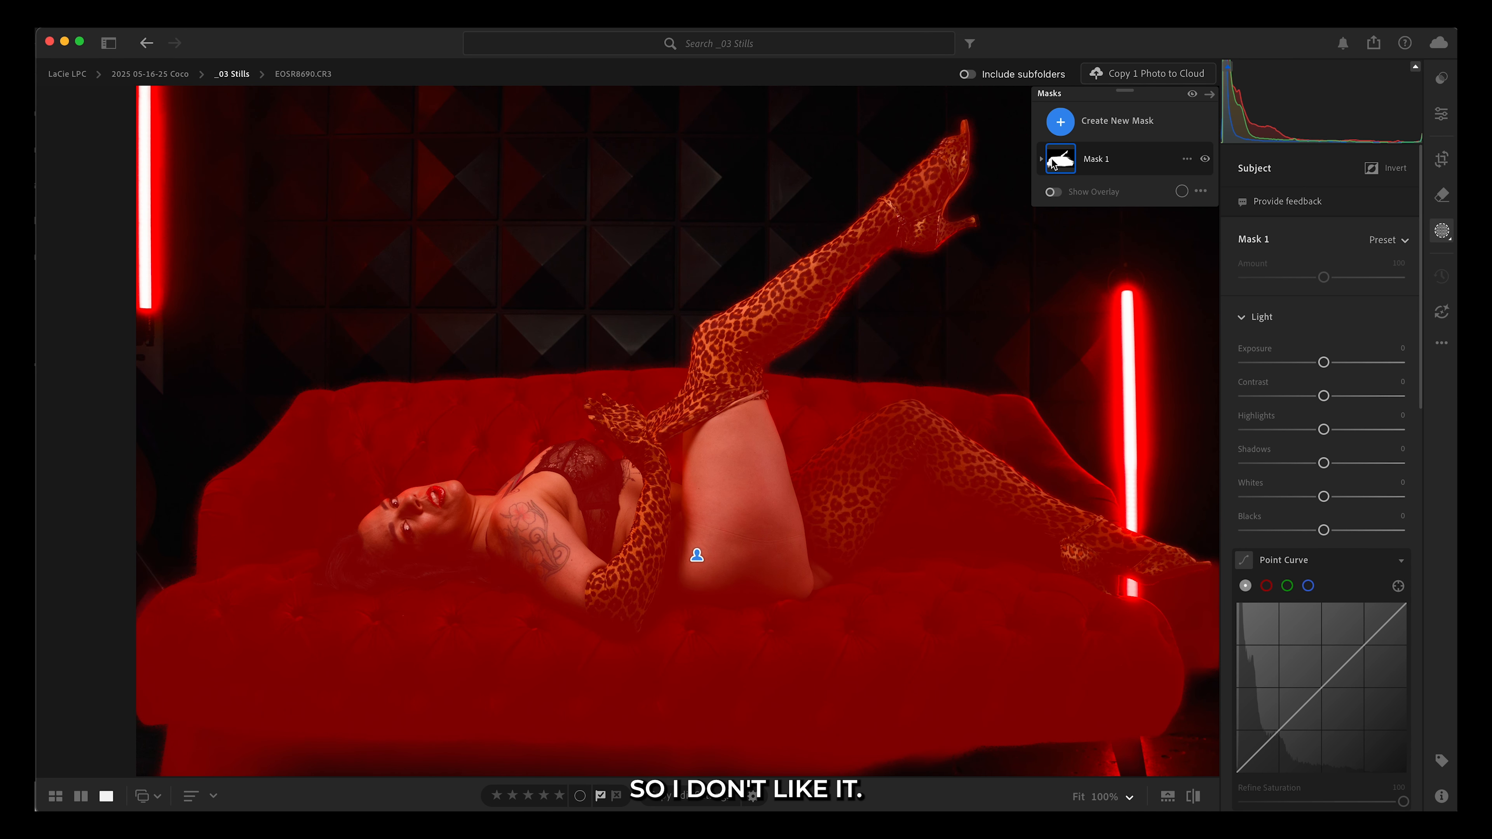
click(1040, 159)
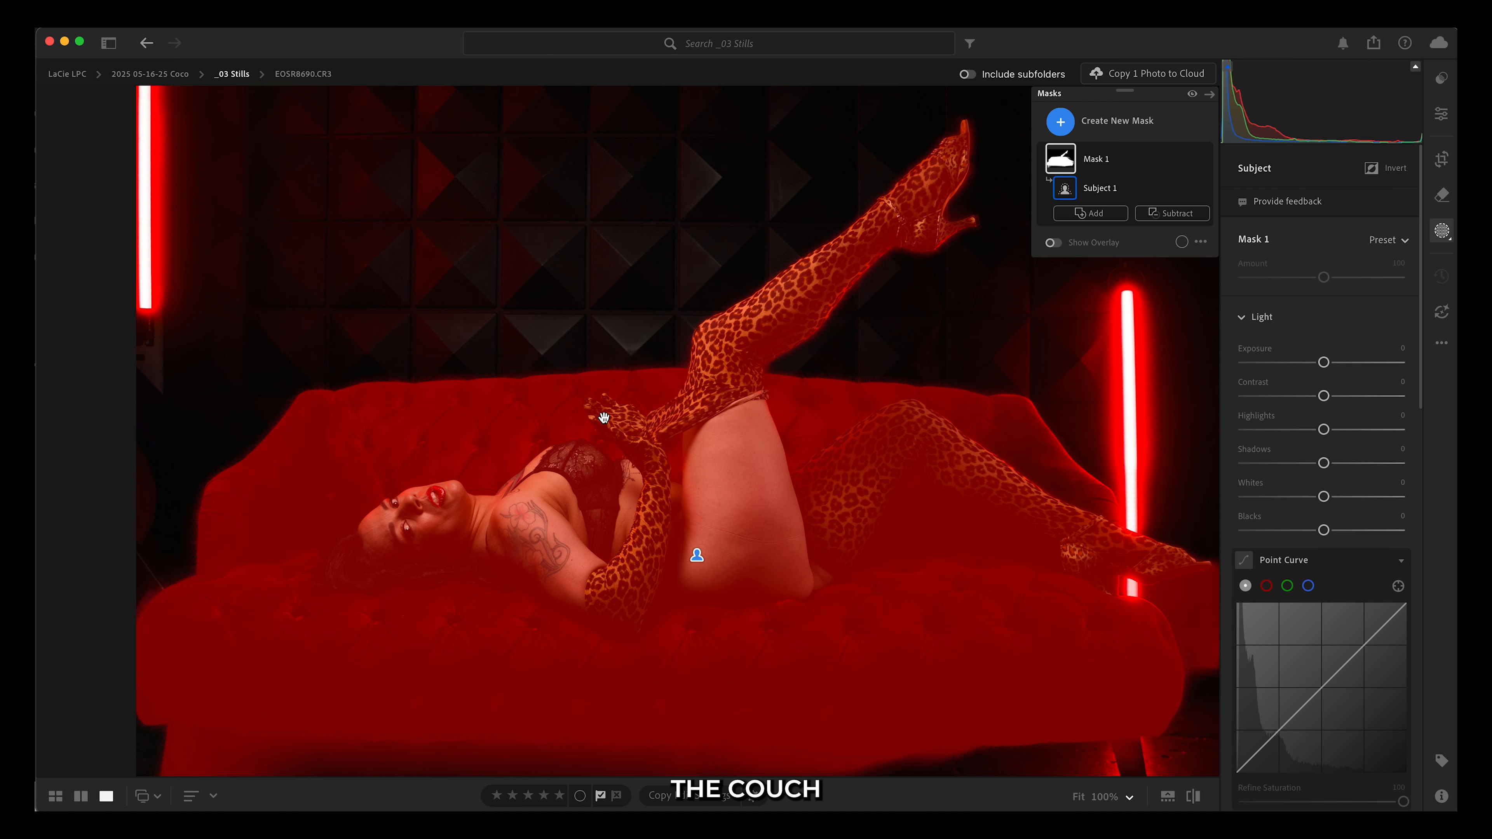
click(1106, 161)
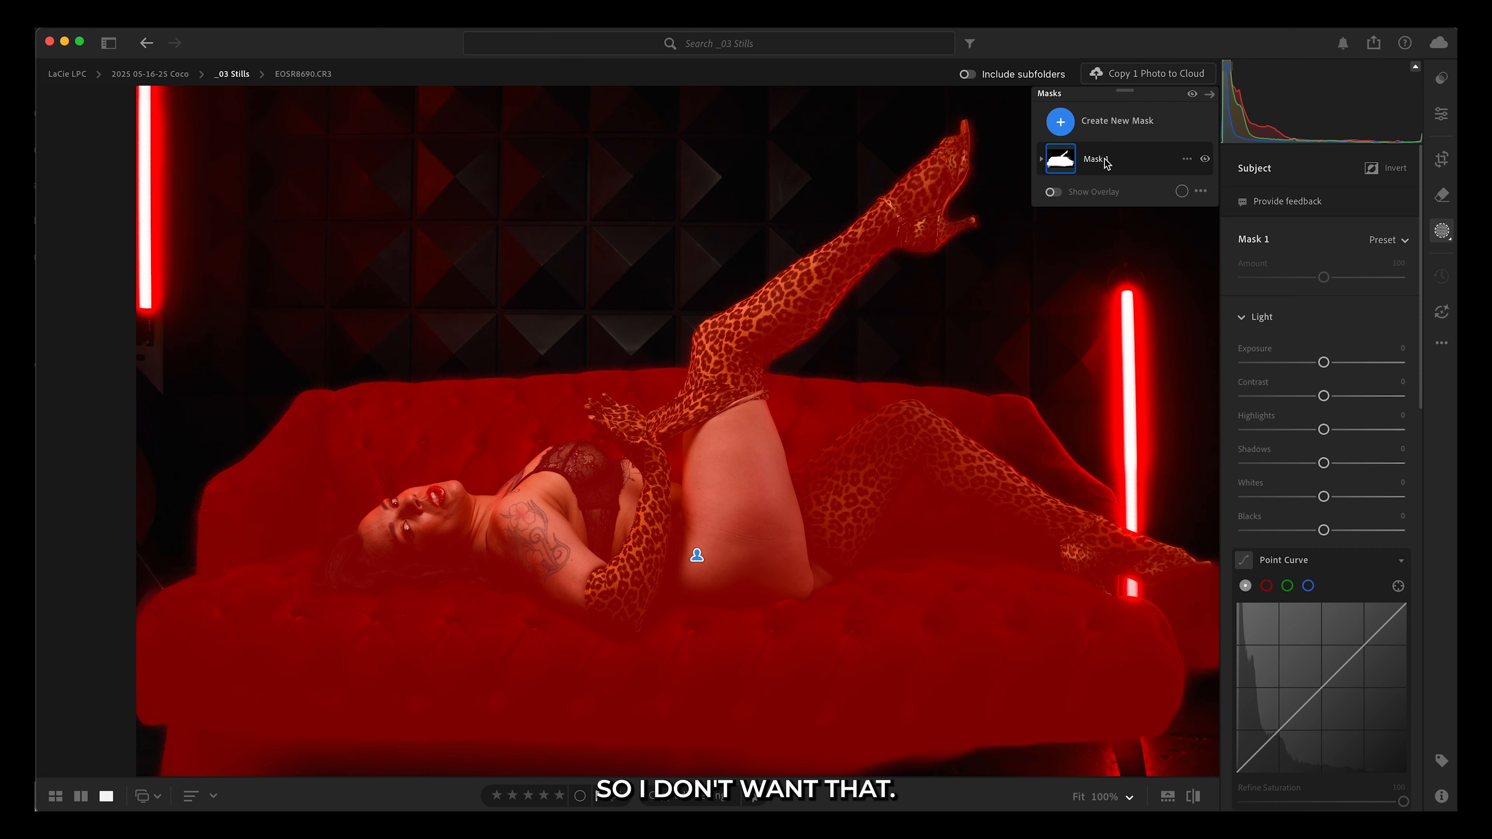
click(1189, 160)
click(1204, 461)
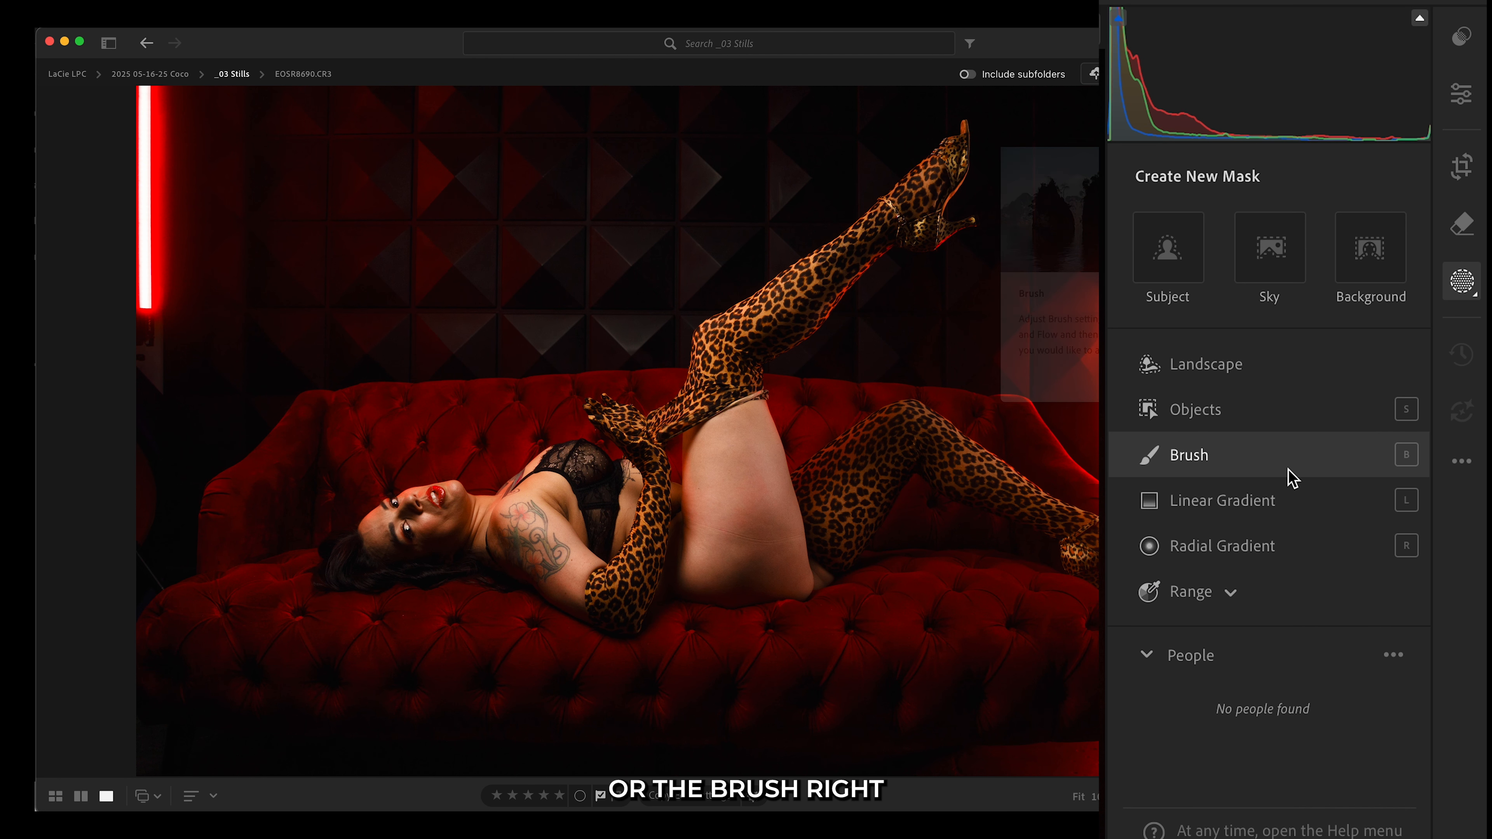
Step: Create a Brush mask with size 11 and Auto Mask enabled, and paint over the bare thigh
click(1252, 470)
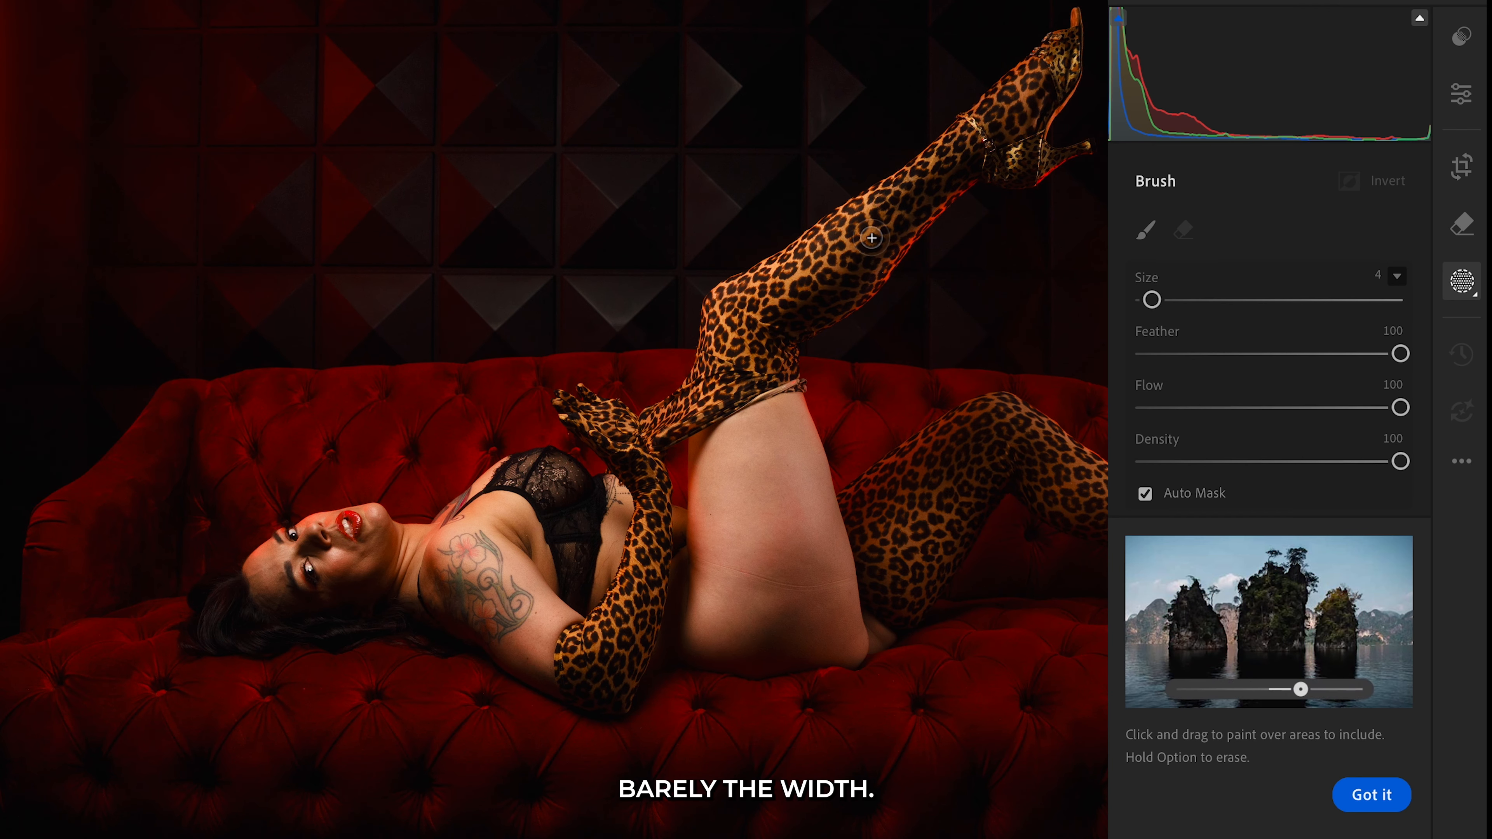
drag(1152, 301, 1171, 302)
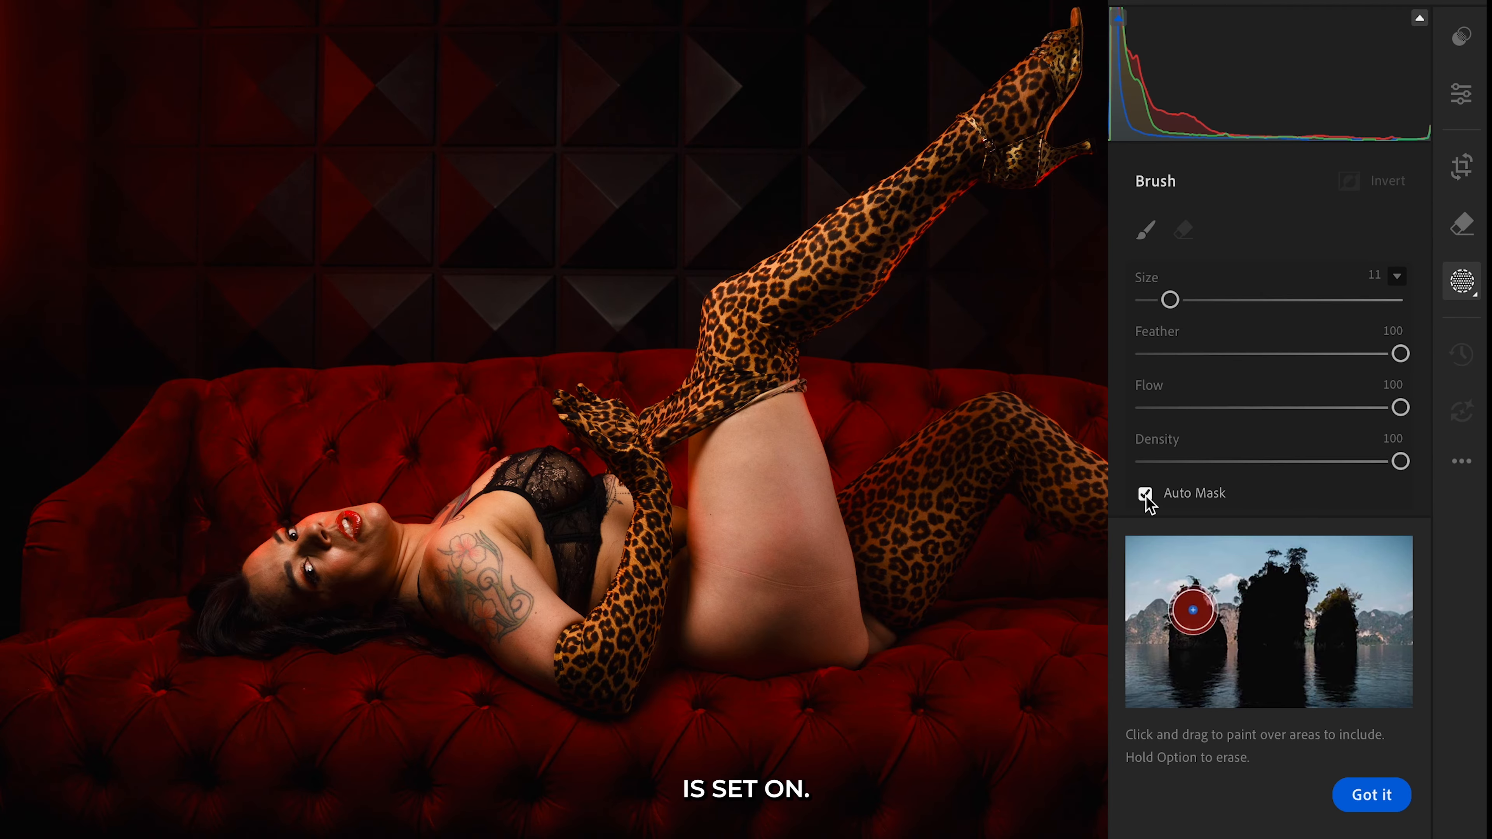
mouse_move(745, 461)
mouse_down()
mouse_move(772, 551)
mouse_move(777, 448)
mouse_move(810, 618)
mouse_move(746, 619)
mouse_move(736, 486)
mouse_move(757, 454)
mouse_move(820, 603)
mouse_move(784, 496)
mouse_up()
mouse_move(737, 563)
mouse_down()
mouse_move(726, 620)
mouse_move(712, 610)
mouse_up()
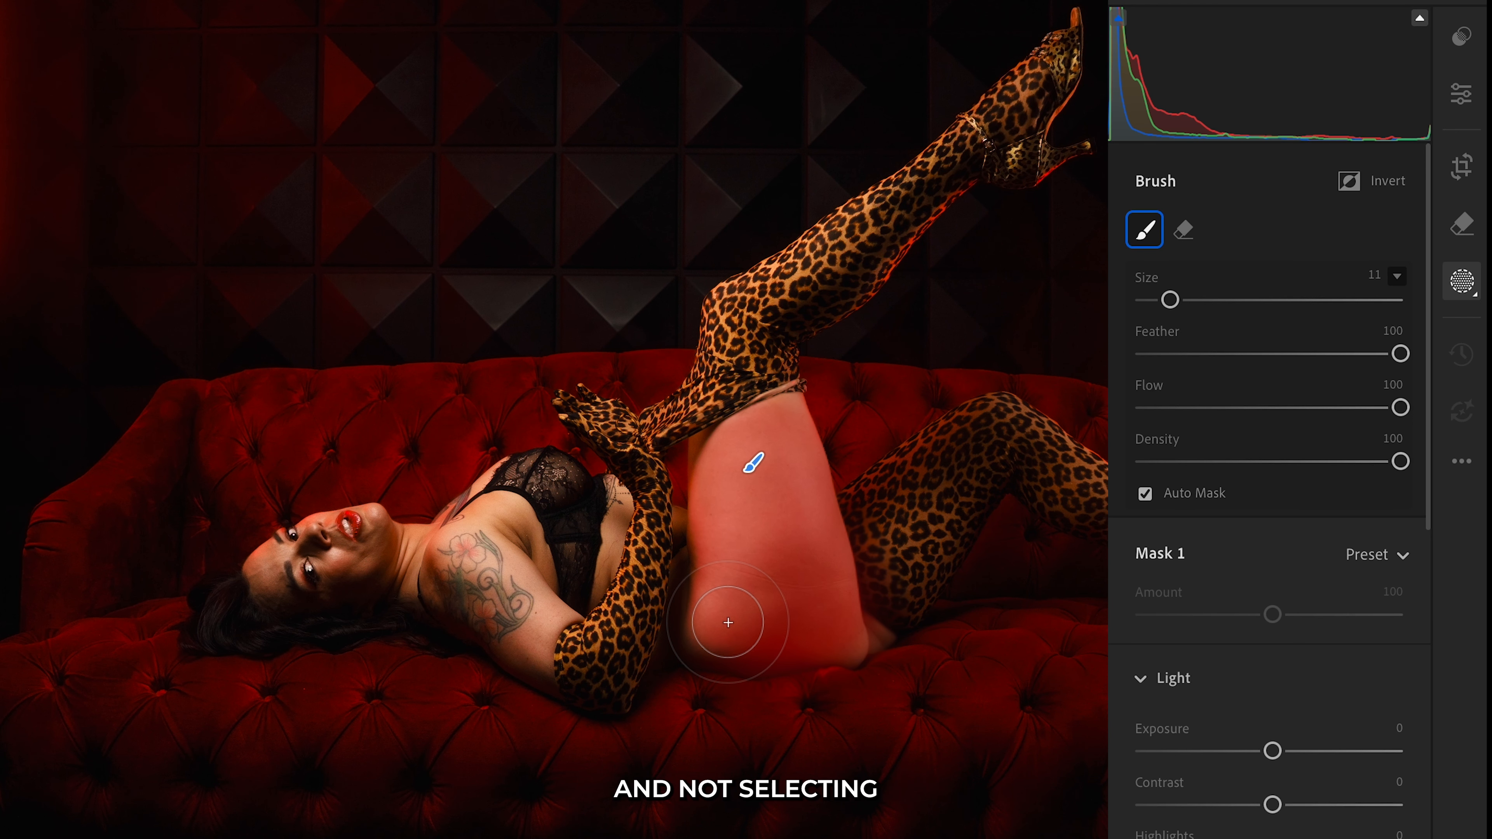
Step: Set the brush size to 10 and paint the tattooed upper arm and shoulder into the mask
key(space)
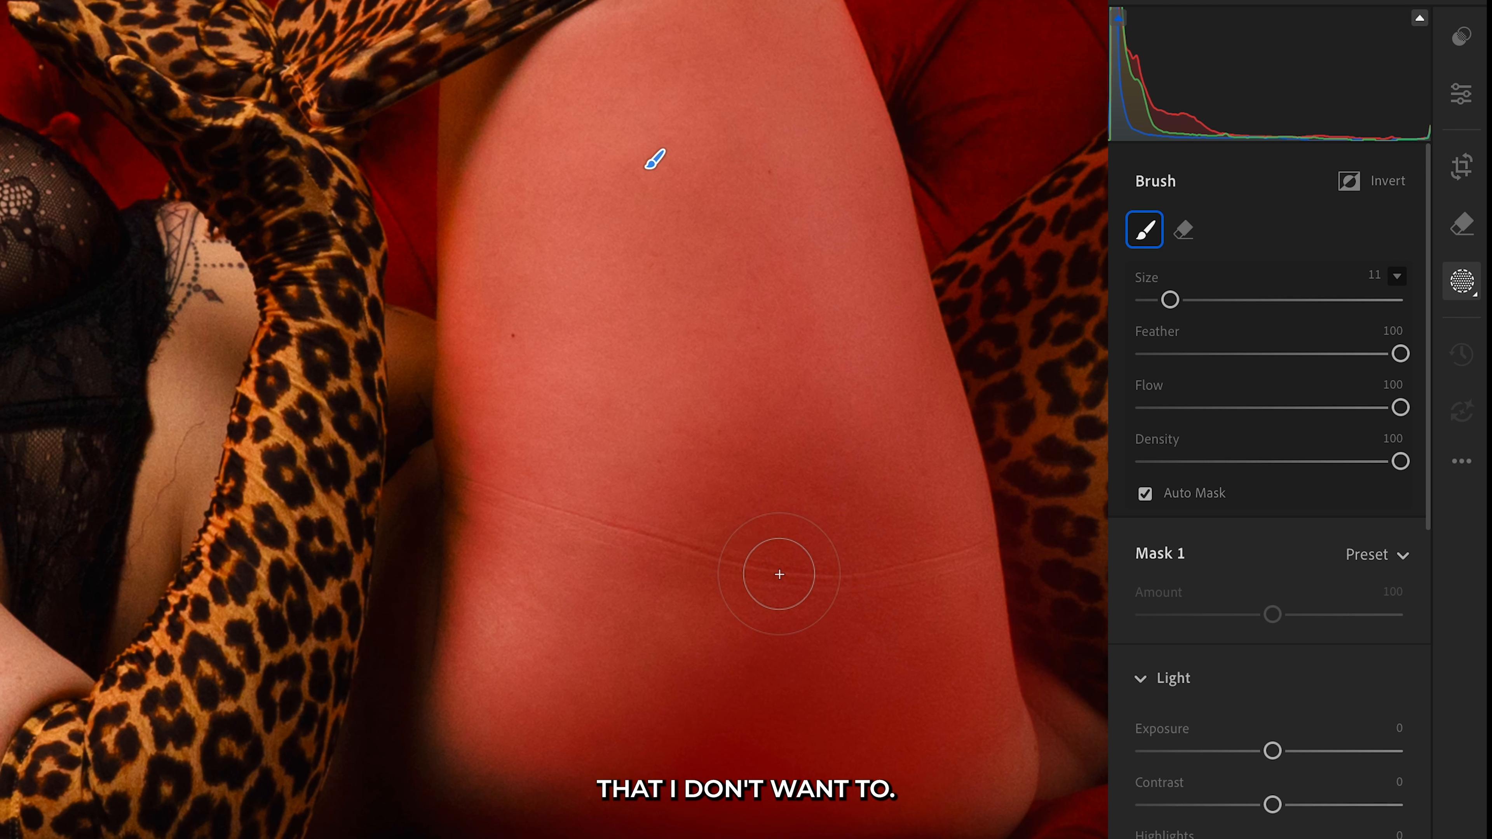
key([)
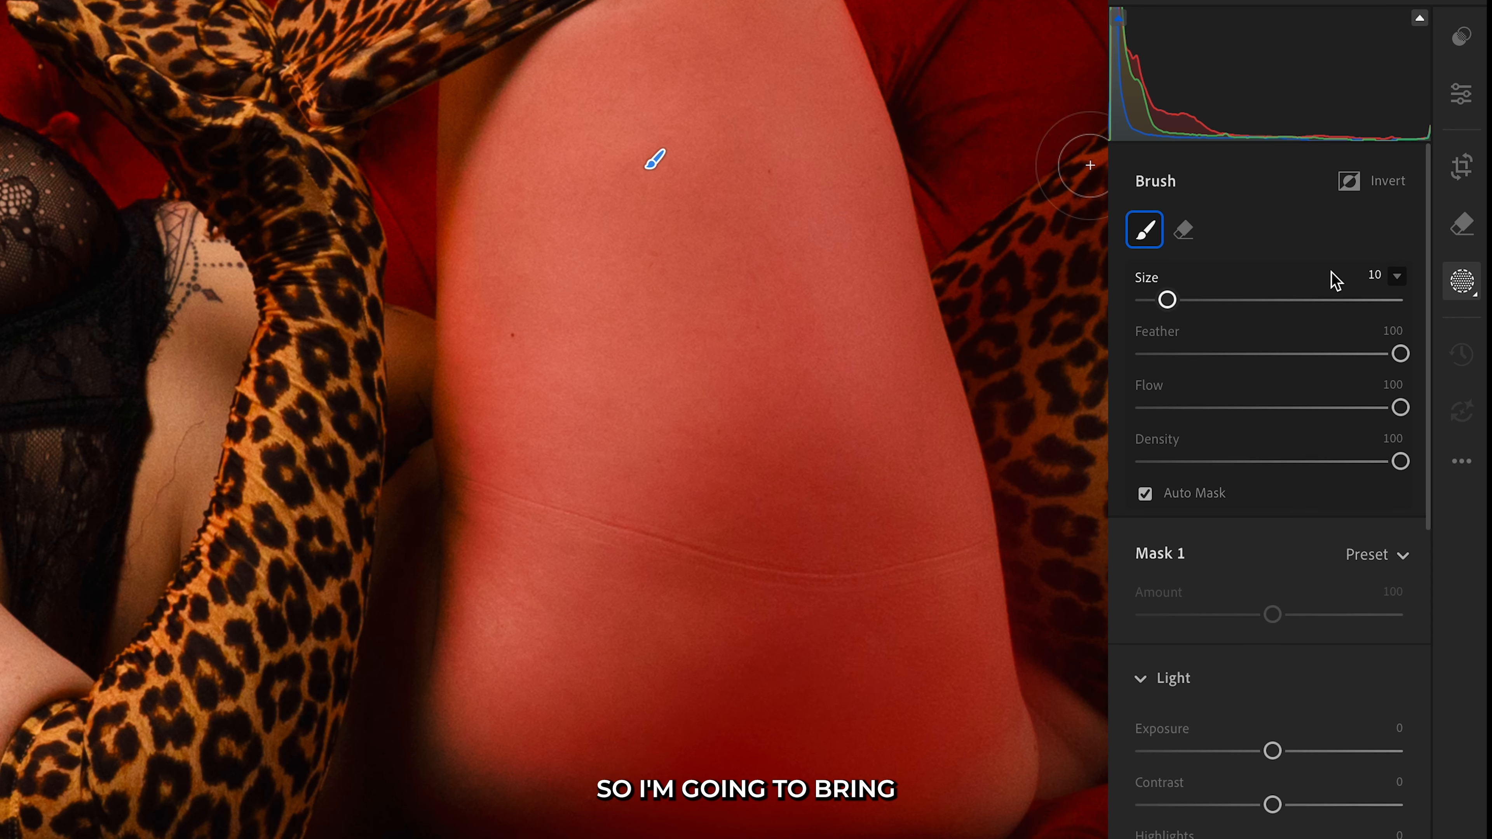
drag(1179, 299, 1163, 301)
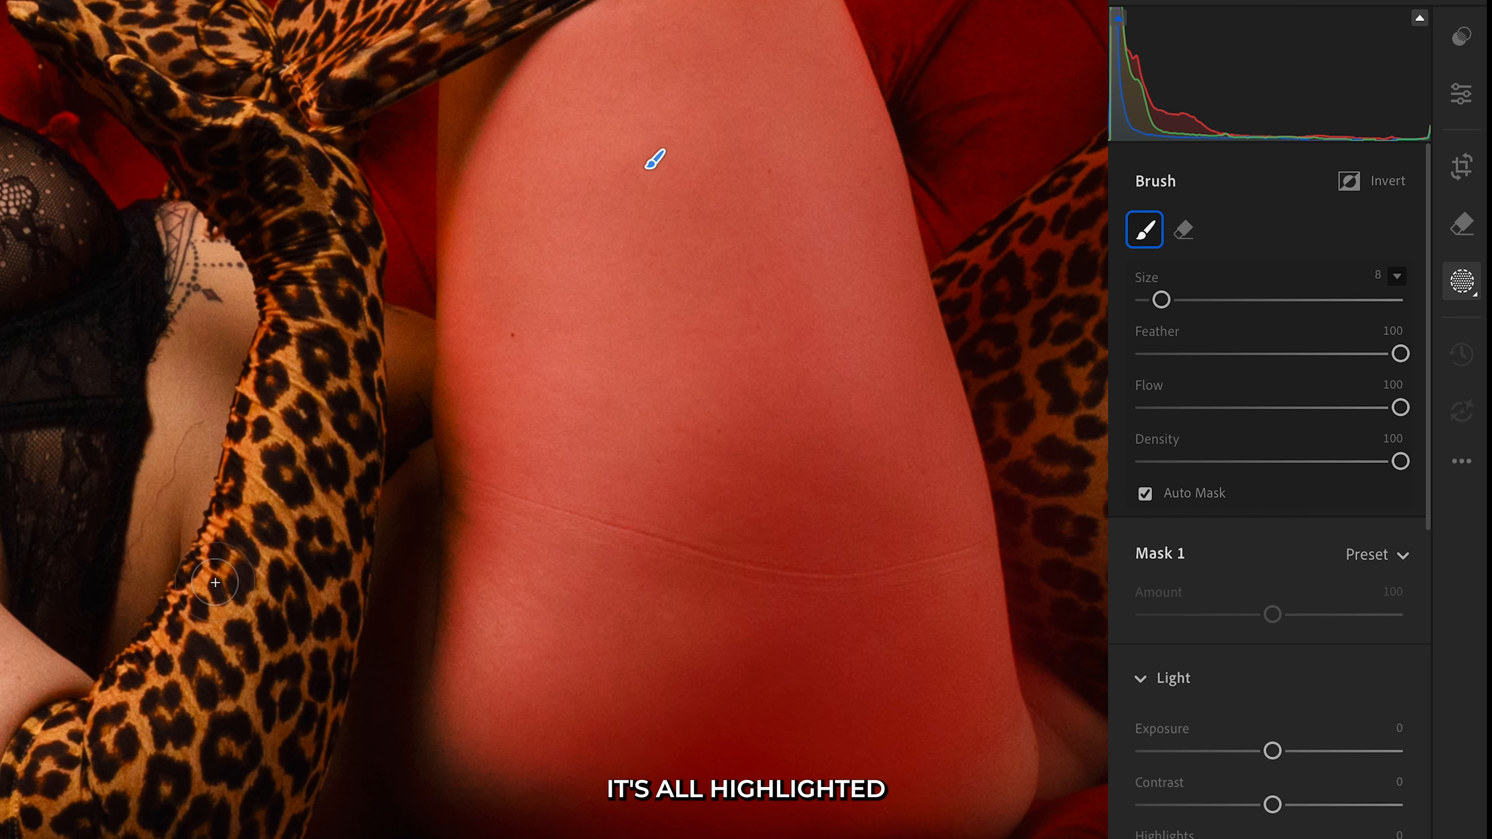
scroll(215, 582, up, 3)
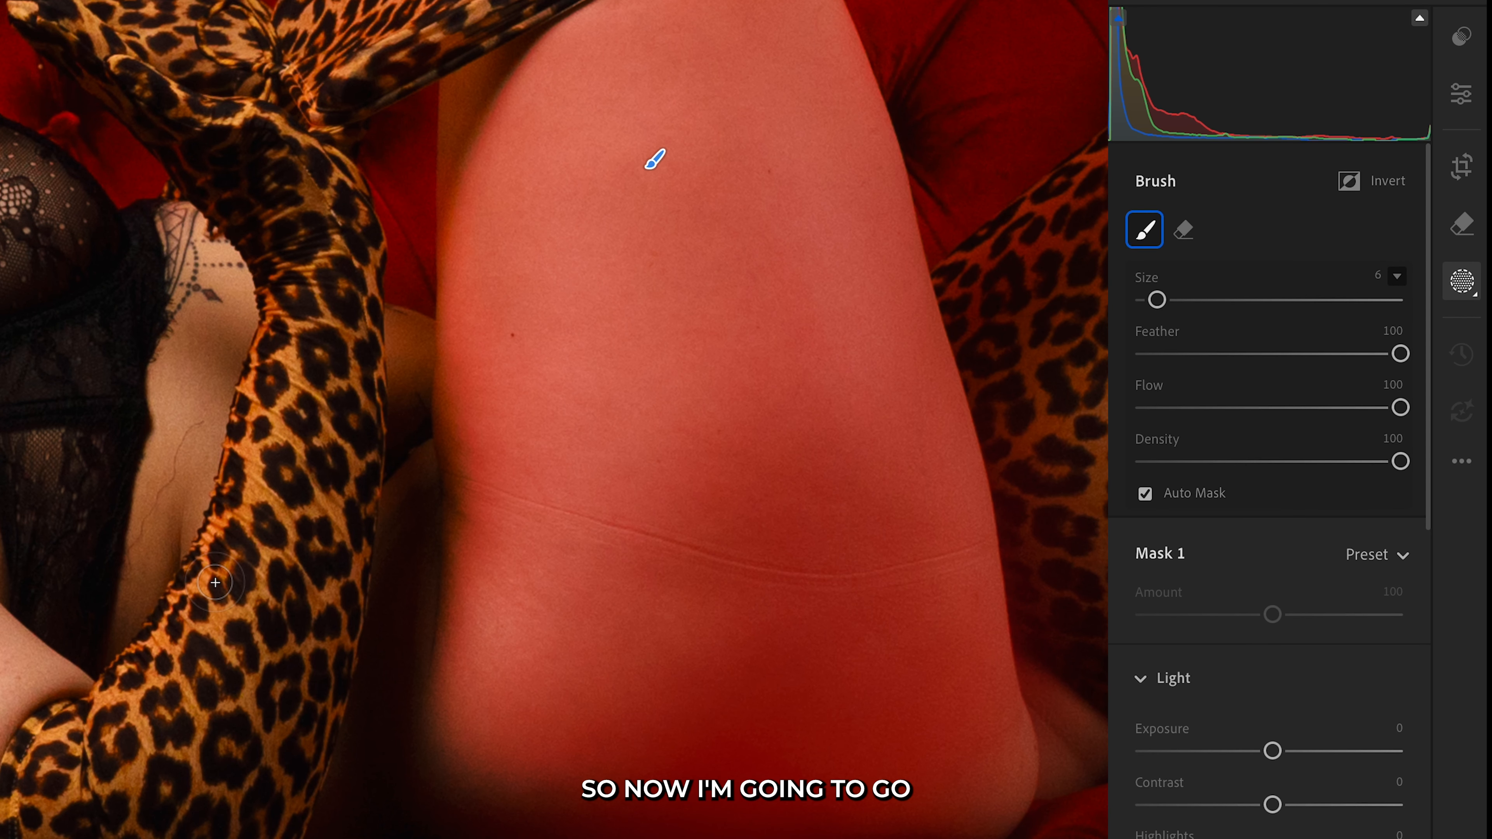
key(z)
key(z)
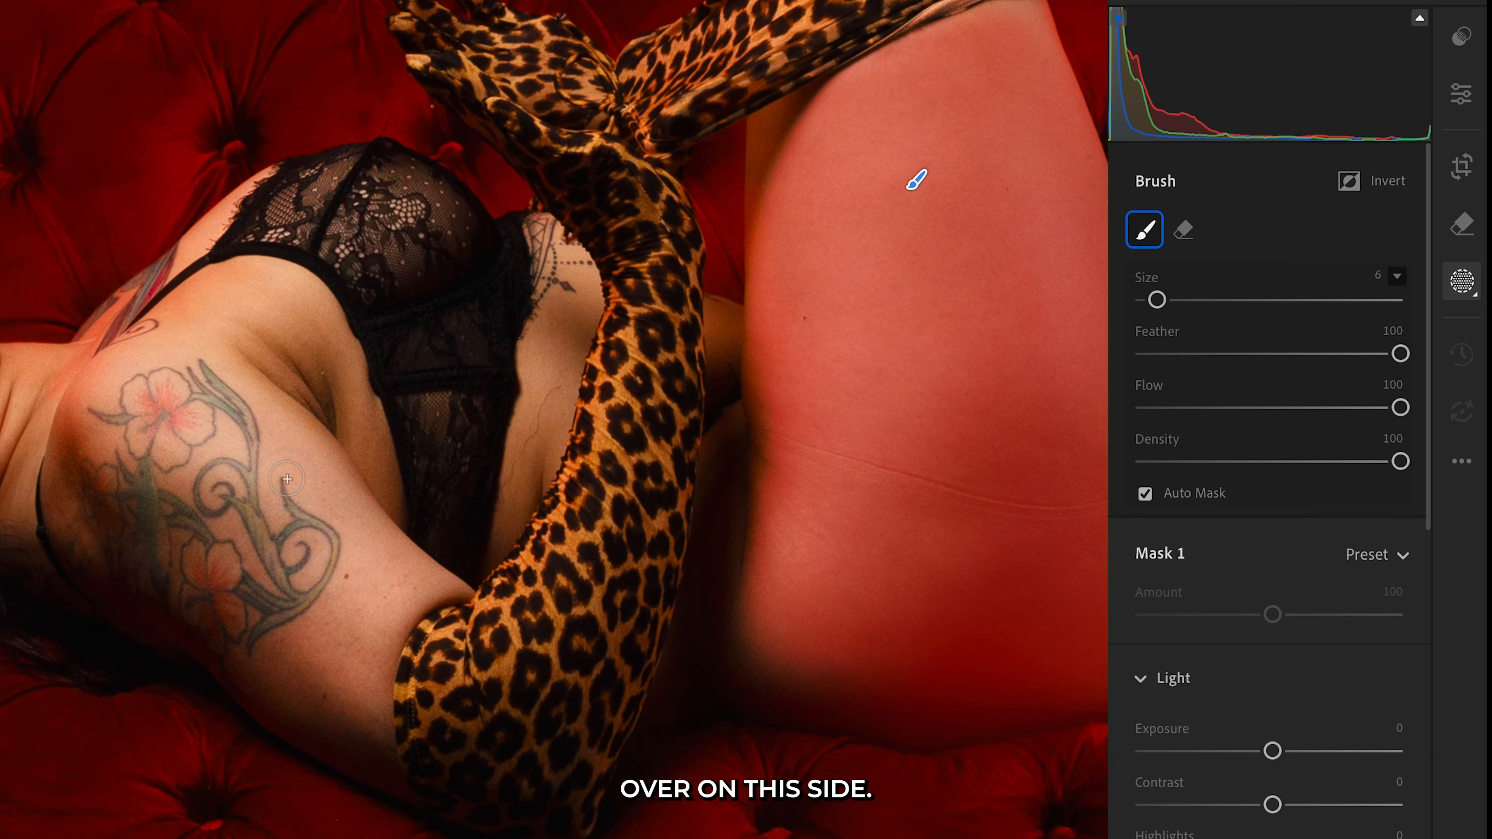
key(z)
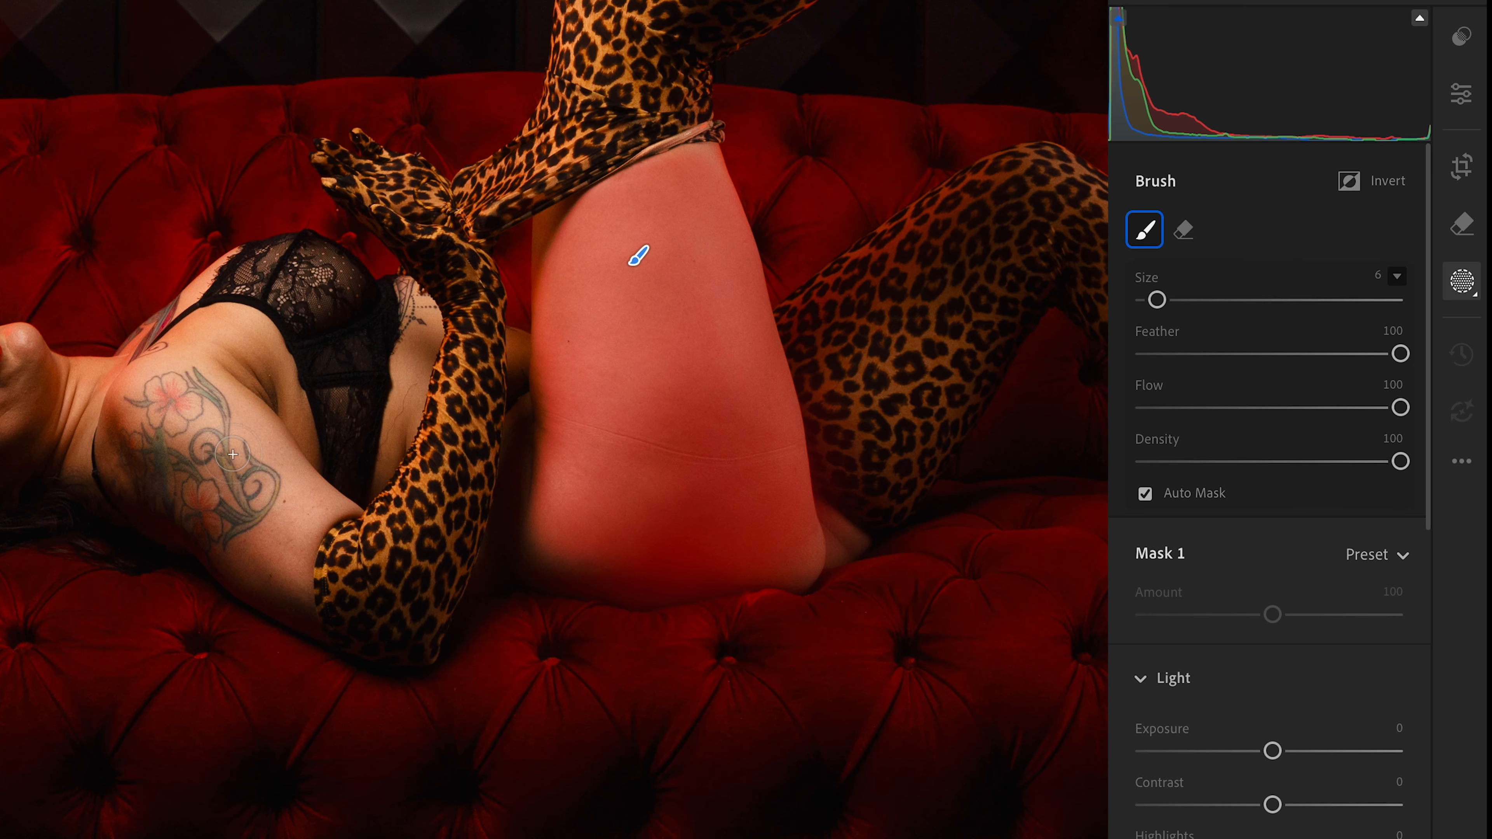
key(z)
key(bracketright)
key(bracketright)
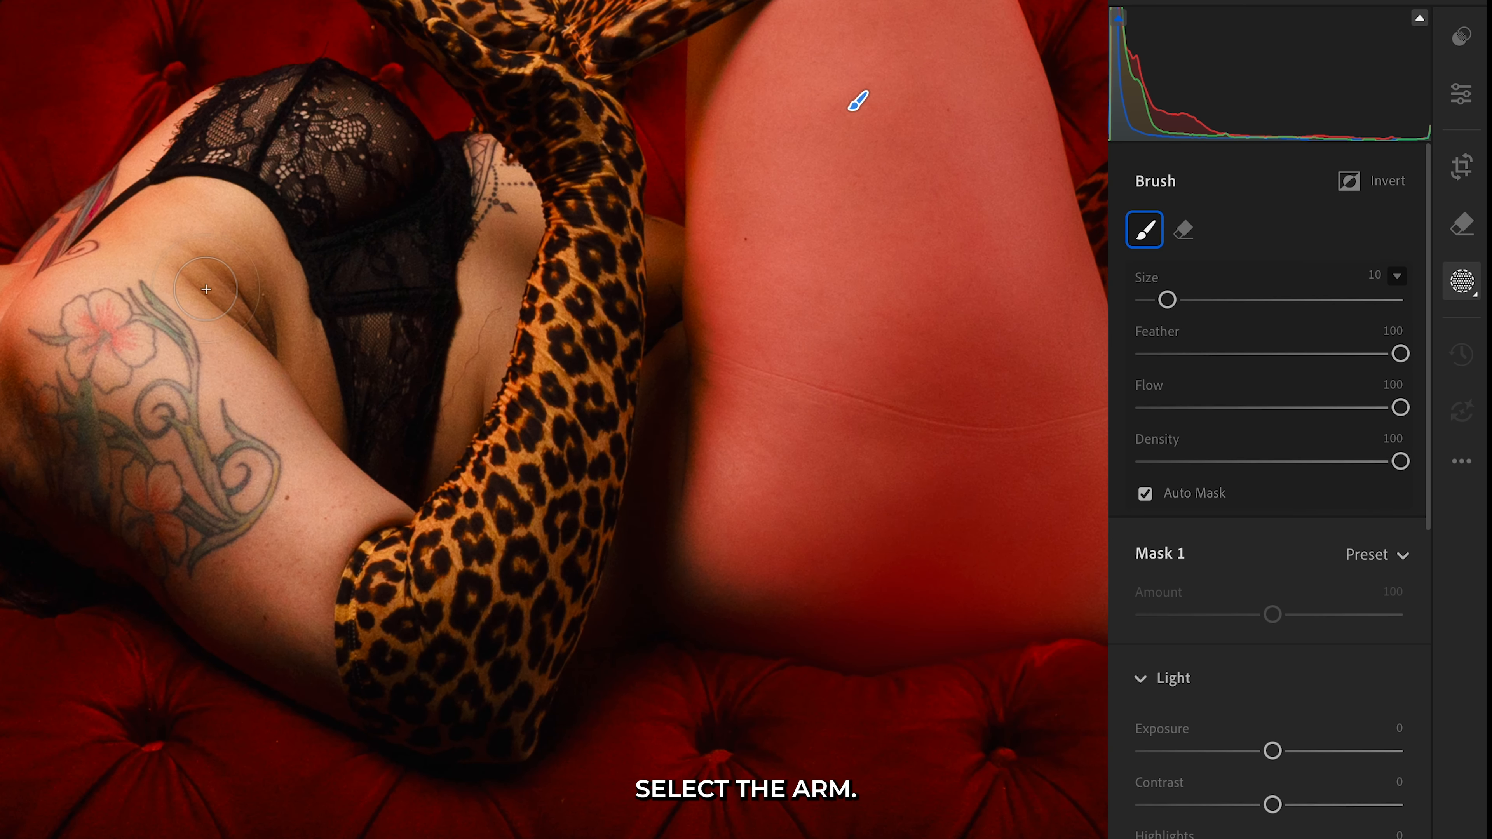
mouse_move(211, 259)
mouse_down()
mouse_move(253, 310)
mouse_move(277, 391)
mouse_move(259, 286)
mouse_move(276, 383)
mouse_move(199, 193)
mouse_move(174, 209)
mouse_move(237, 238)
mouse_move(113, 268)
mouse_move(34, 342)
mouse_move(47, 431)
mouse_move(303, 645)
mouse_move(104, 501)
mouse_move(68, 423)
mouse_move(68, 352)
mouse_move(161, 314)
mouse_move(123, 353)
mouse_move(167, 473)
mouse_move(230, 485)
mouse_move(262, 546)
mouse_move(315, 479)
mouse_move(292, 579)
mouse_move(304, 529)
mouse_move(343, 495)
mouse_move(222, 292)
mouse_up()
Step: Extend the mask with brush size 9 over the torso skin beside the bodice and between the glove and thigh
key(bracketleft)
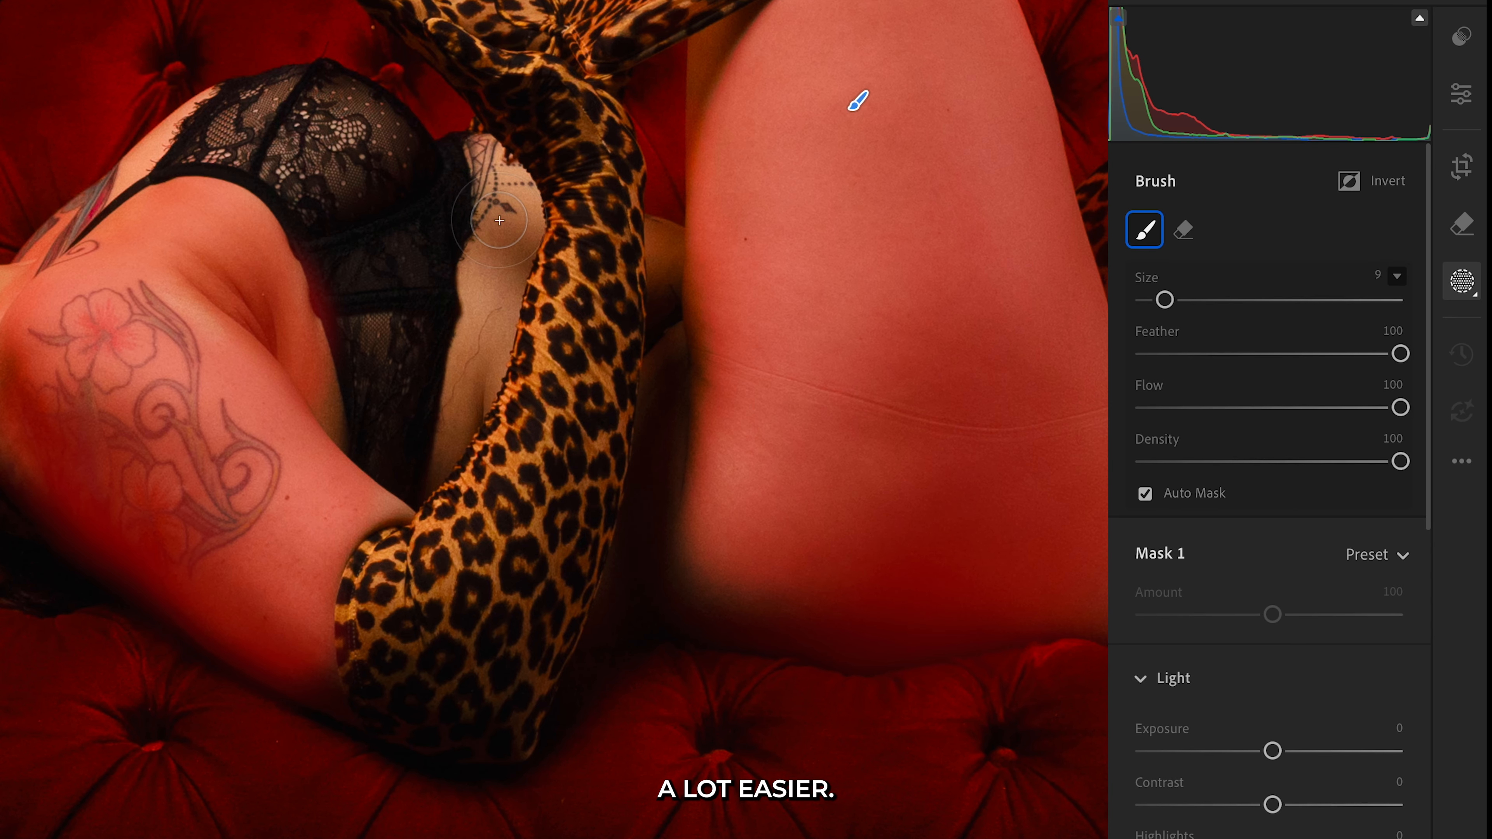
mouse_move(505, 209)
mouse_down()
mouse_move(500, 179)
mouse_move(503, 271)
mouse_move(464, 425)
mouse_move(487, 292)
mouse_up()
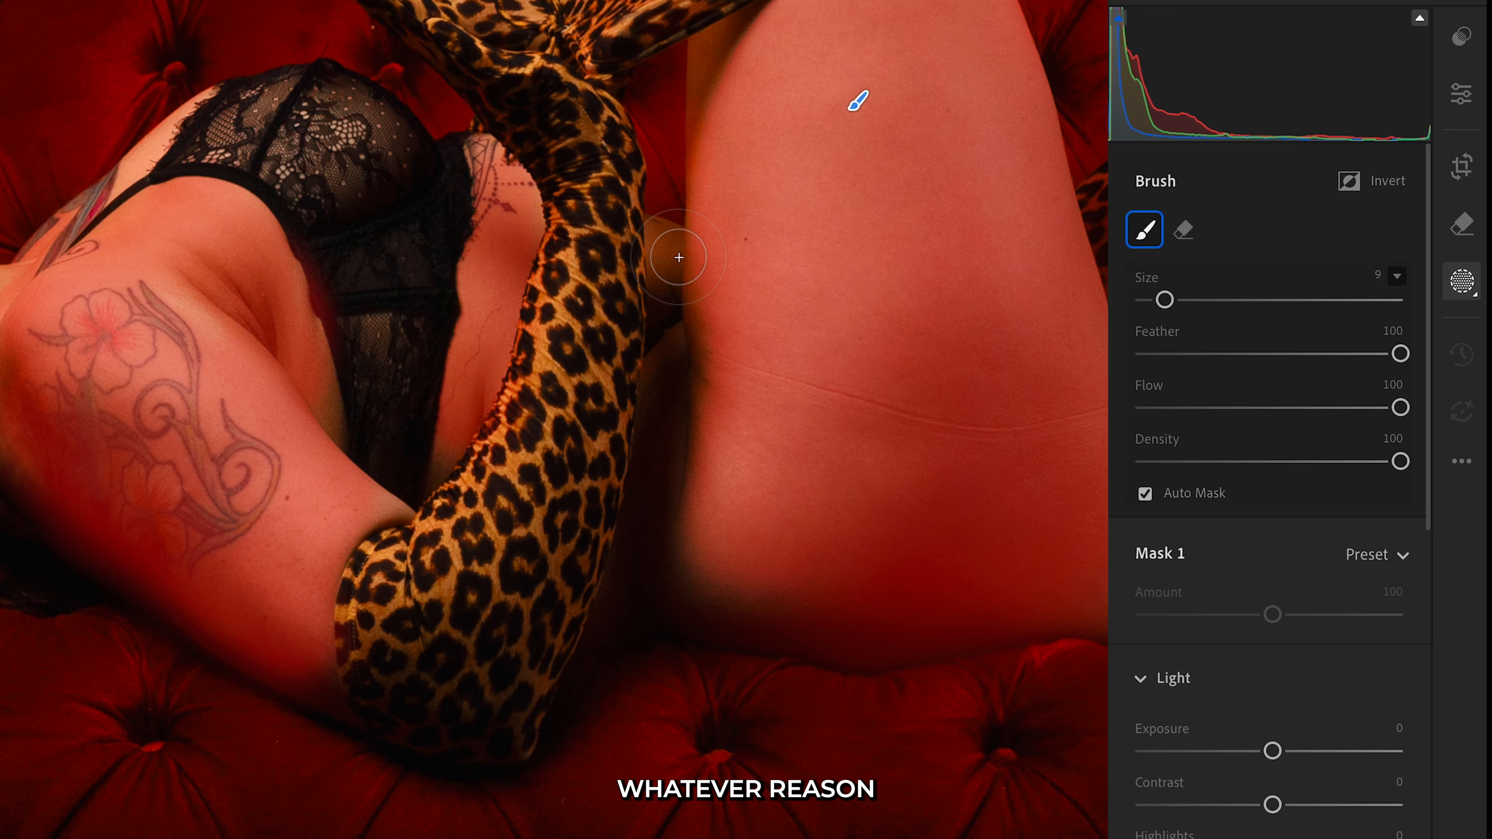
drag(669, 238, 681, 529)
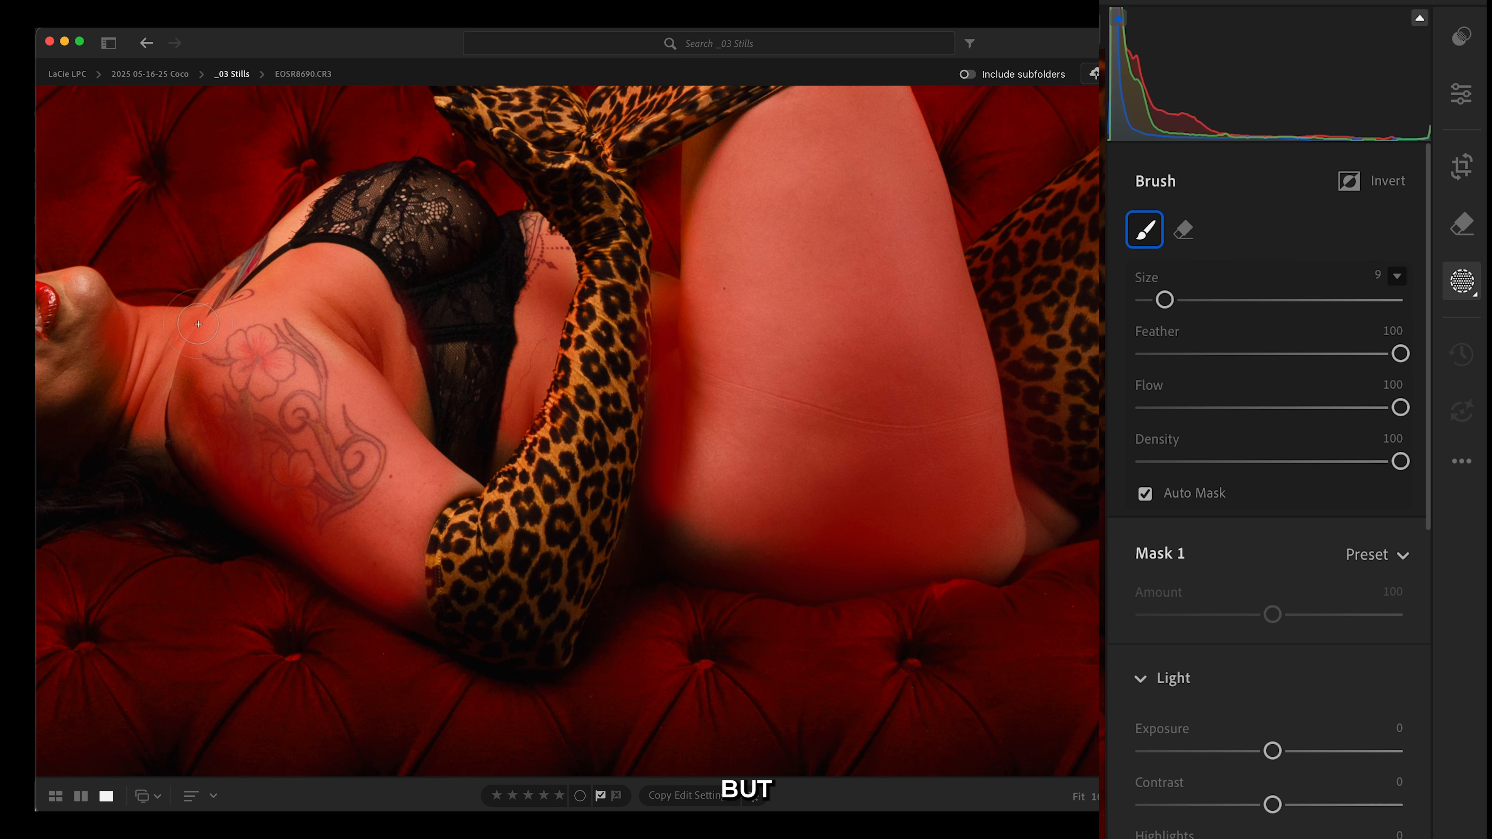
Step: Paint the mask over the forehead, cheeks and chin with brush size 9, avoiding the lips and eyes
key(z)
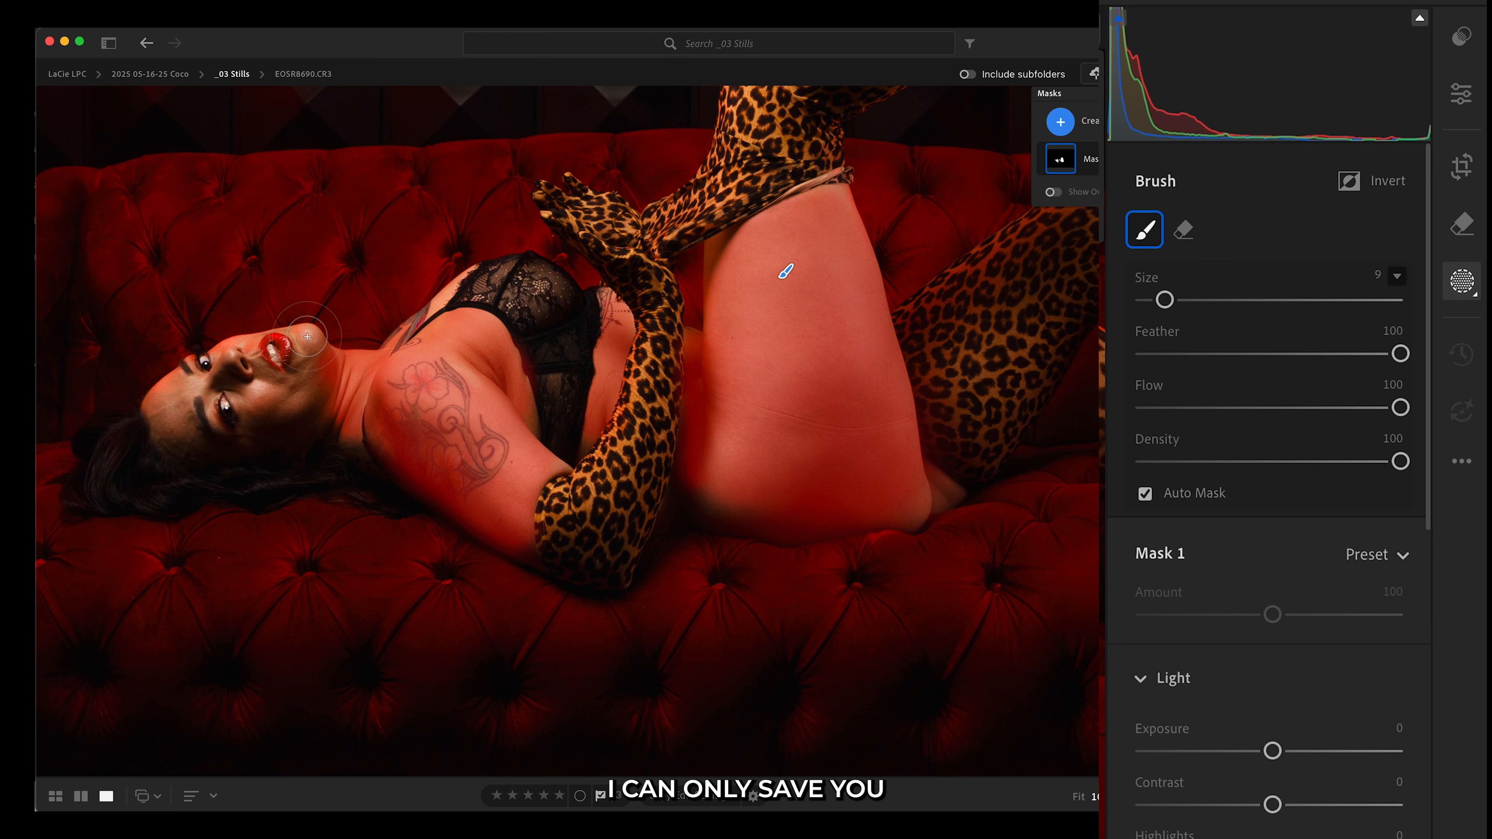
key(z)
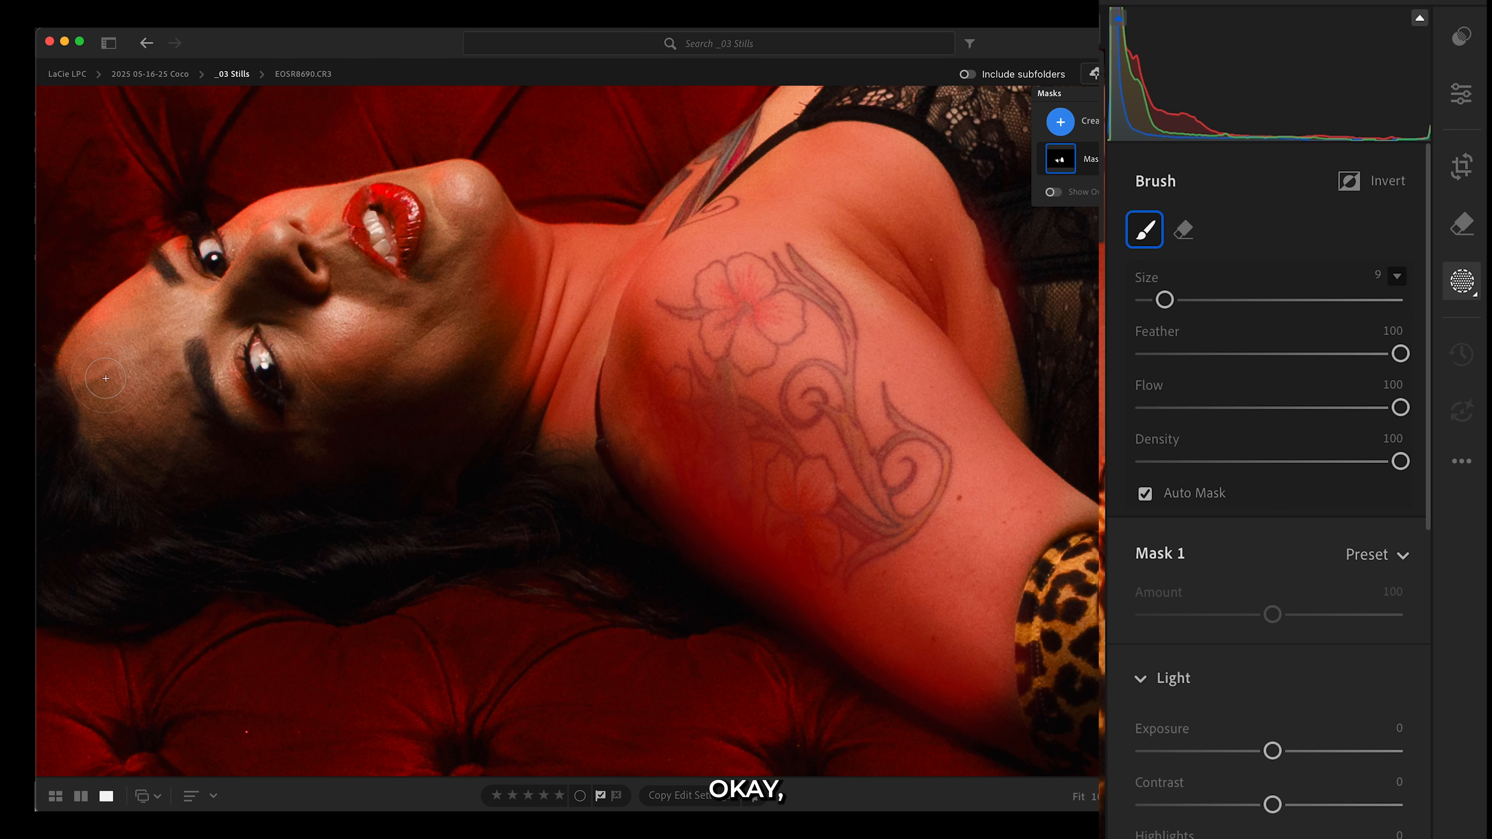
mouse_move(106, 378)
mouse_down()
mouse_move(132, 452)
mouse_move(186, 444)
mouse_move(120, 371)
mouse_move(123, 347)
mouse_move(101, 367)
mouse_move(126, 323)
mouse_move(100, 351)
mouse_move(154, 335)
mouse_move(157, 396)
mouse_move(146, 300)
mouse_move(187, 308)
mouse_move(265, 266)
mouse_move(210, 316)
mouse_move(173, 316)
mouse_move(273, 303)
mouse_move(333, 329)
mouse_move(347, 352)
mouse_move(300, 324)
mouse_move(330, 377)
mouse_move(331, 327)
mouse_move(387, 338)
mouse_up()
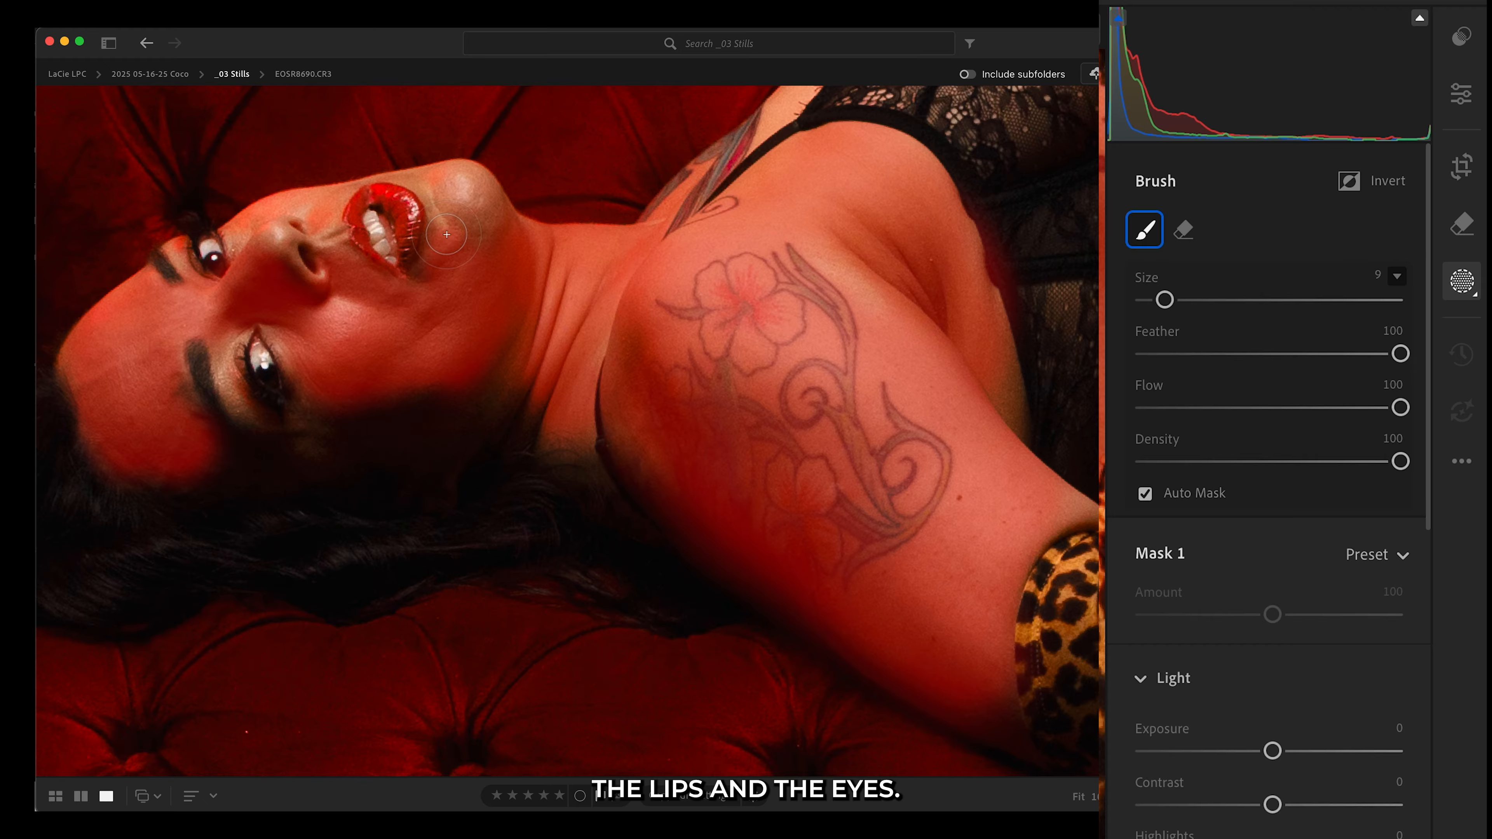
mouse_move(487, 222)
mouse_down()
mouse_move(425, 186)
mouse_move(472, 194)
mouse_move(539, 282)
mouse_move(451, 247)
mouse_up()
Step: Reduce the brush size to 5 and paint the skin around the nose and eyes, leaving the eyes and lashes unmasked
key(bracketleft)
key(bracketleft)
key(bracketleft)
key(bracketleft)
drag(253, 222, 242, 272)
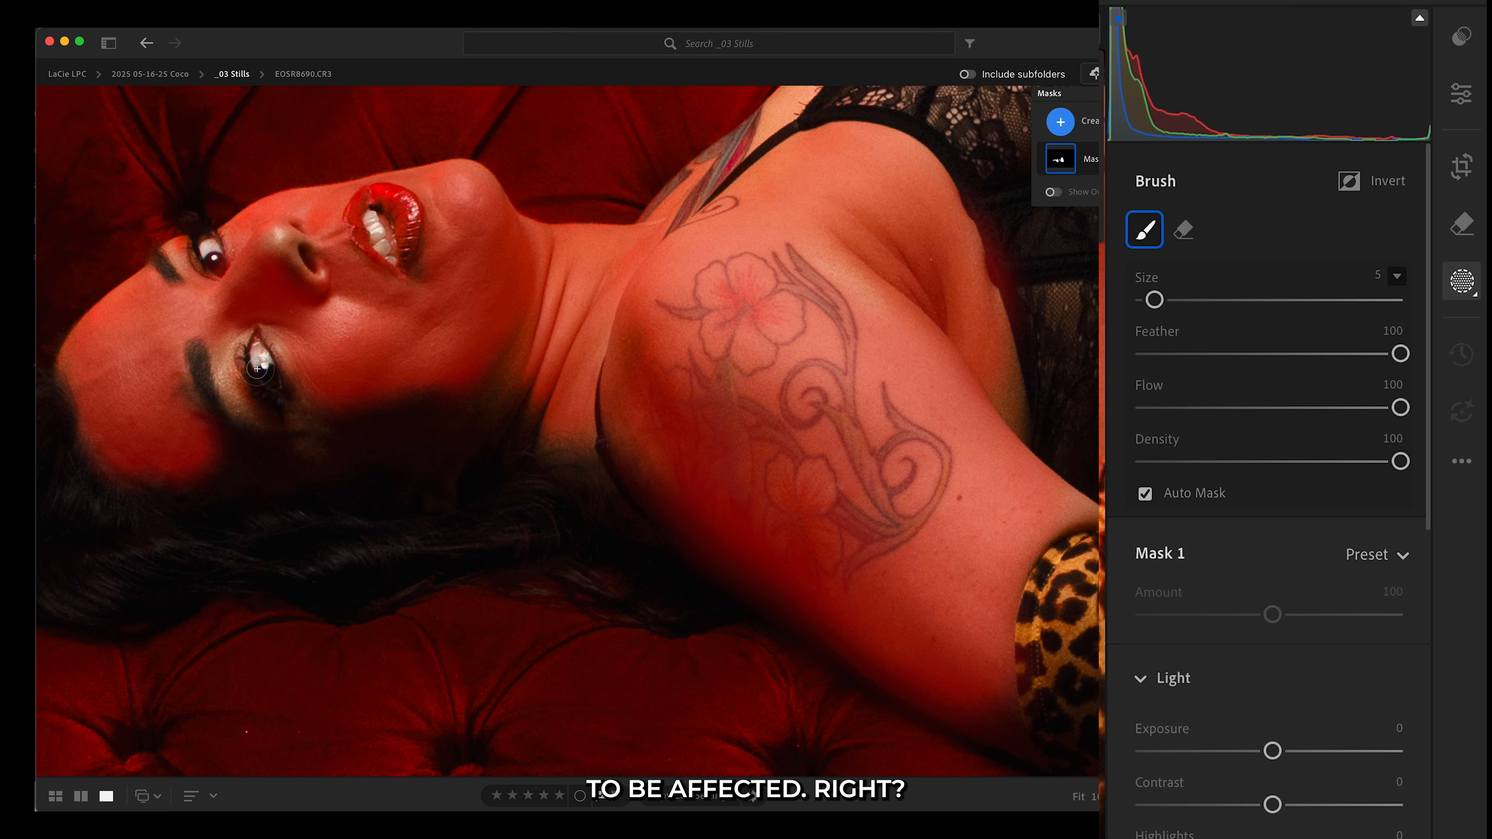
drag(228, 342, 247, 419)
drag(204, 307, 170, 246)
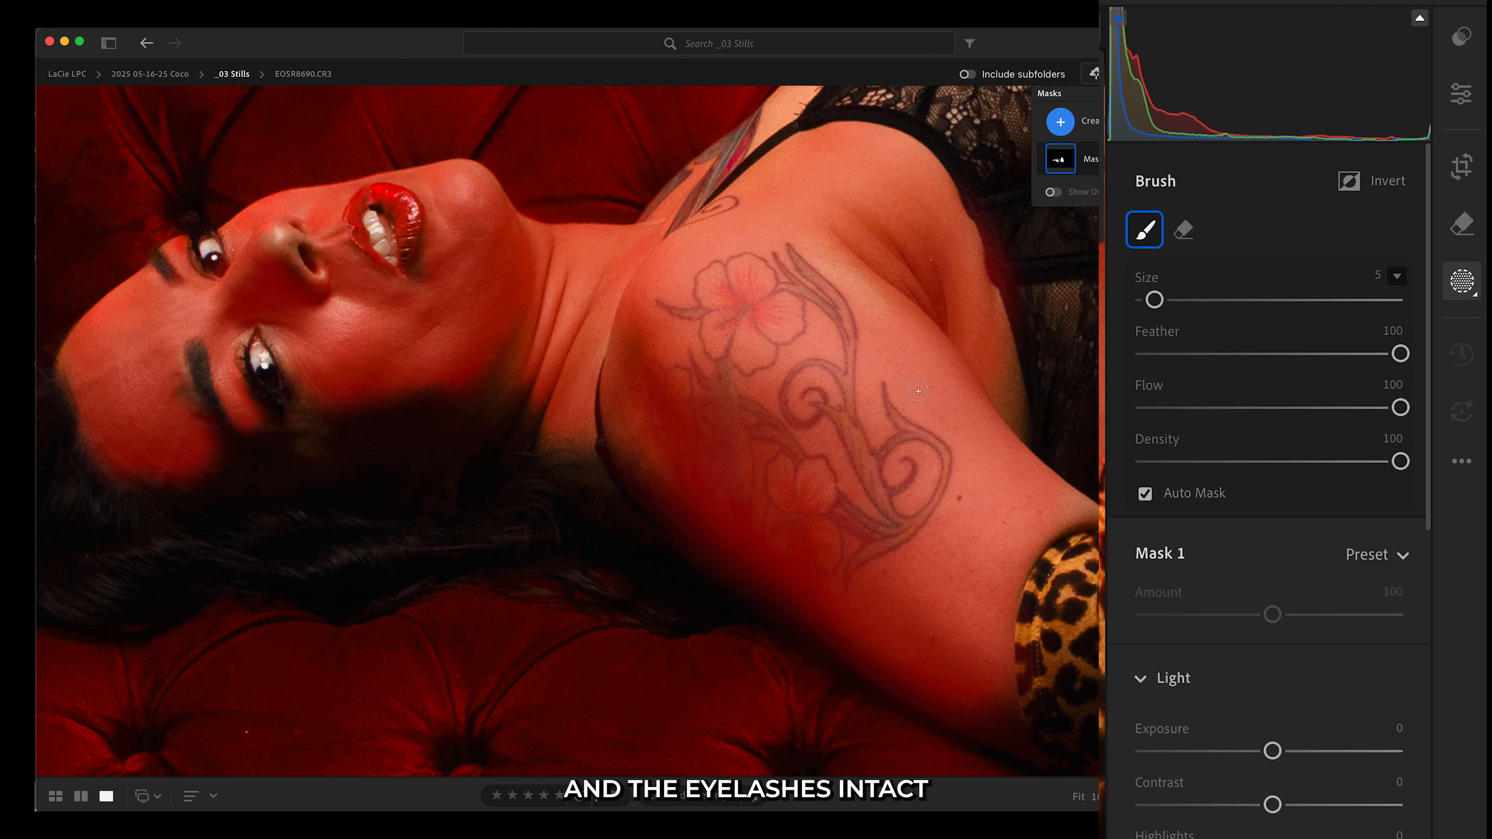
Step: Apply the Smooth Skin preset to the painted skin mask and check the smoothed skin up close
scroll(810, 395, down, 3)
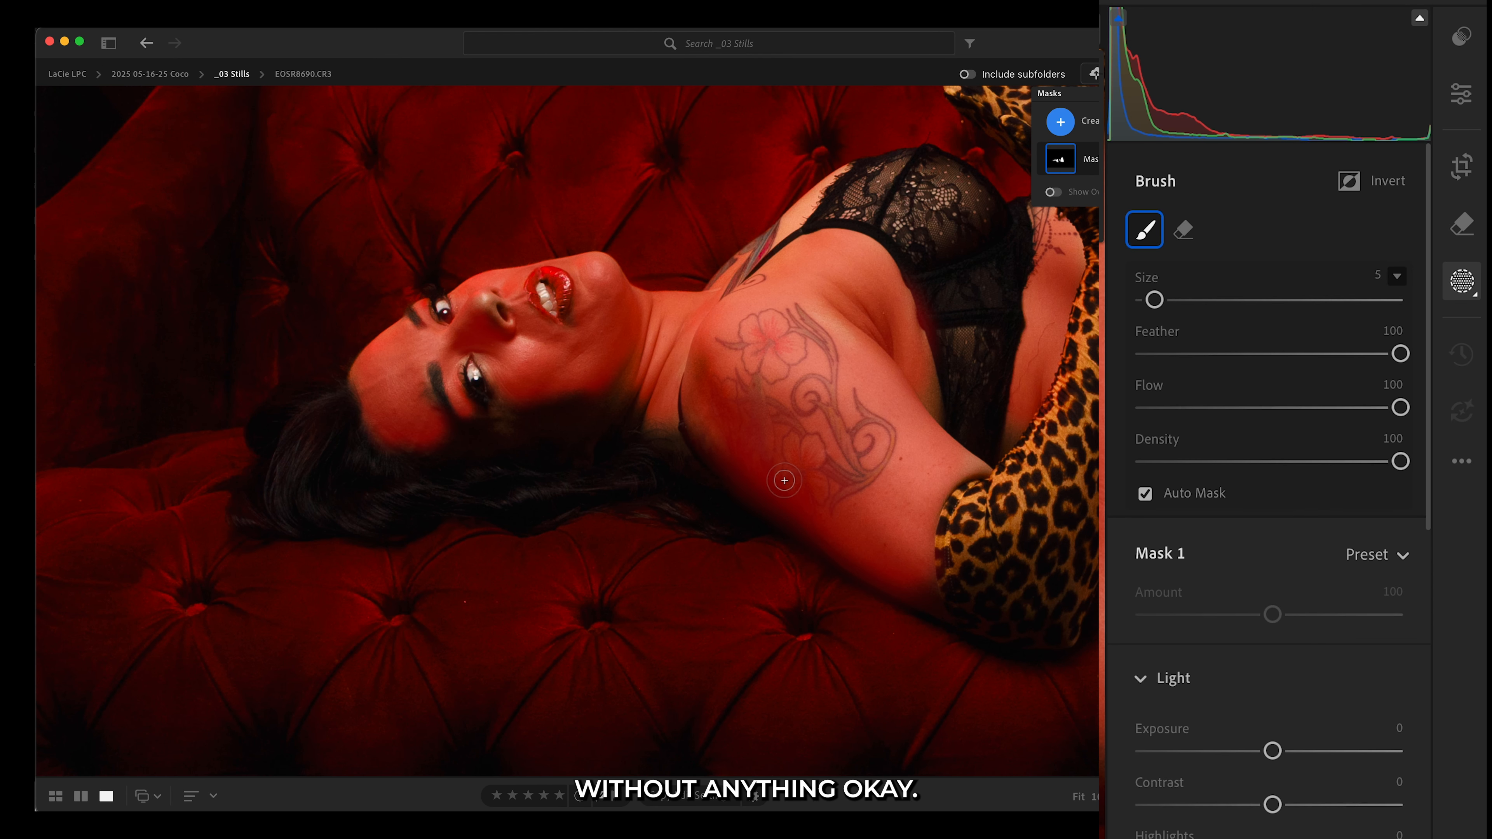
scroll(784, 480, down, 3)
key(bracketright)
key(bracketright)
key(bracketright)
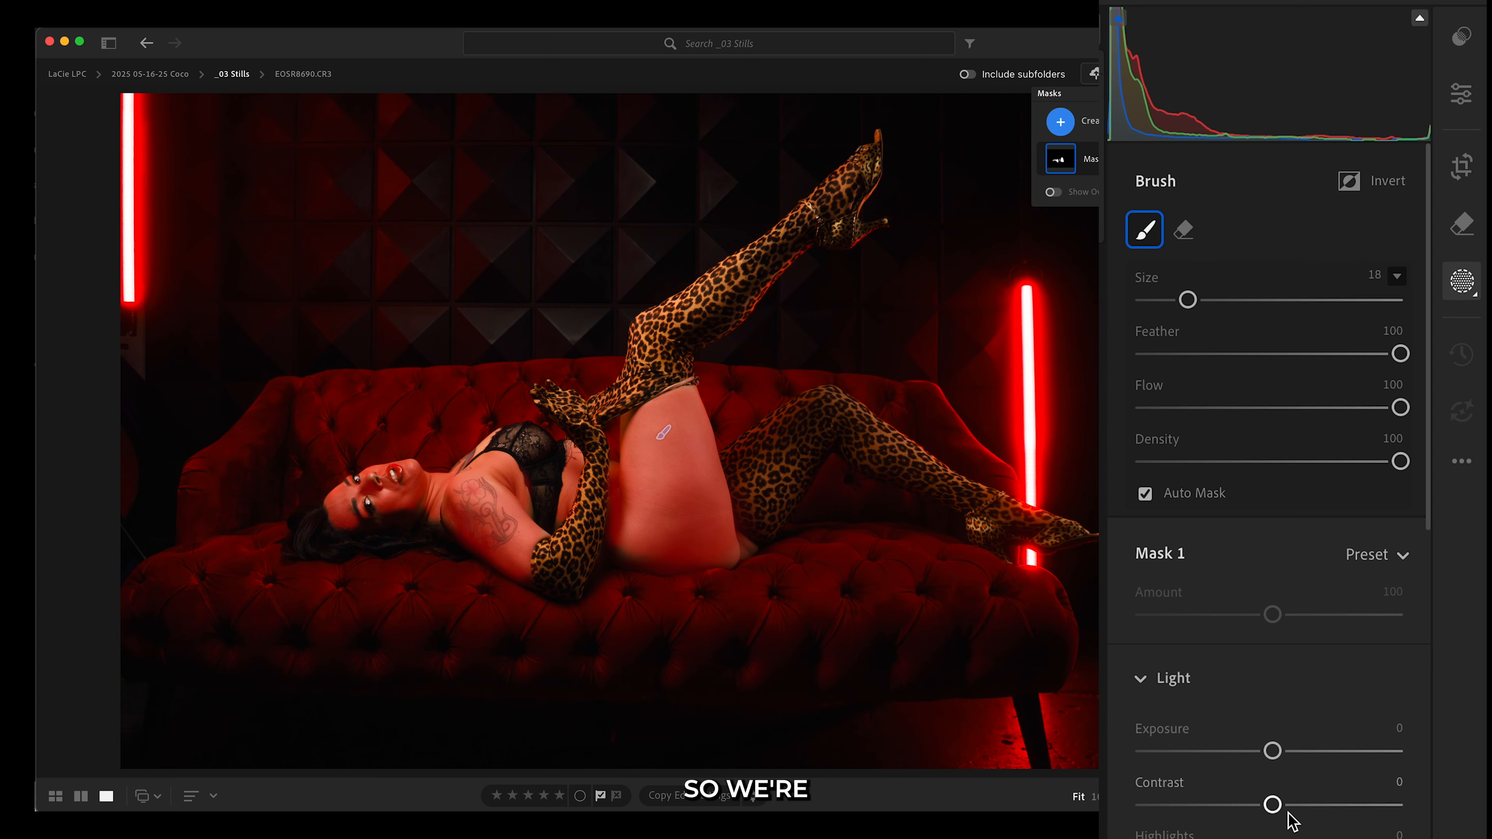
click(1377, 562)
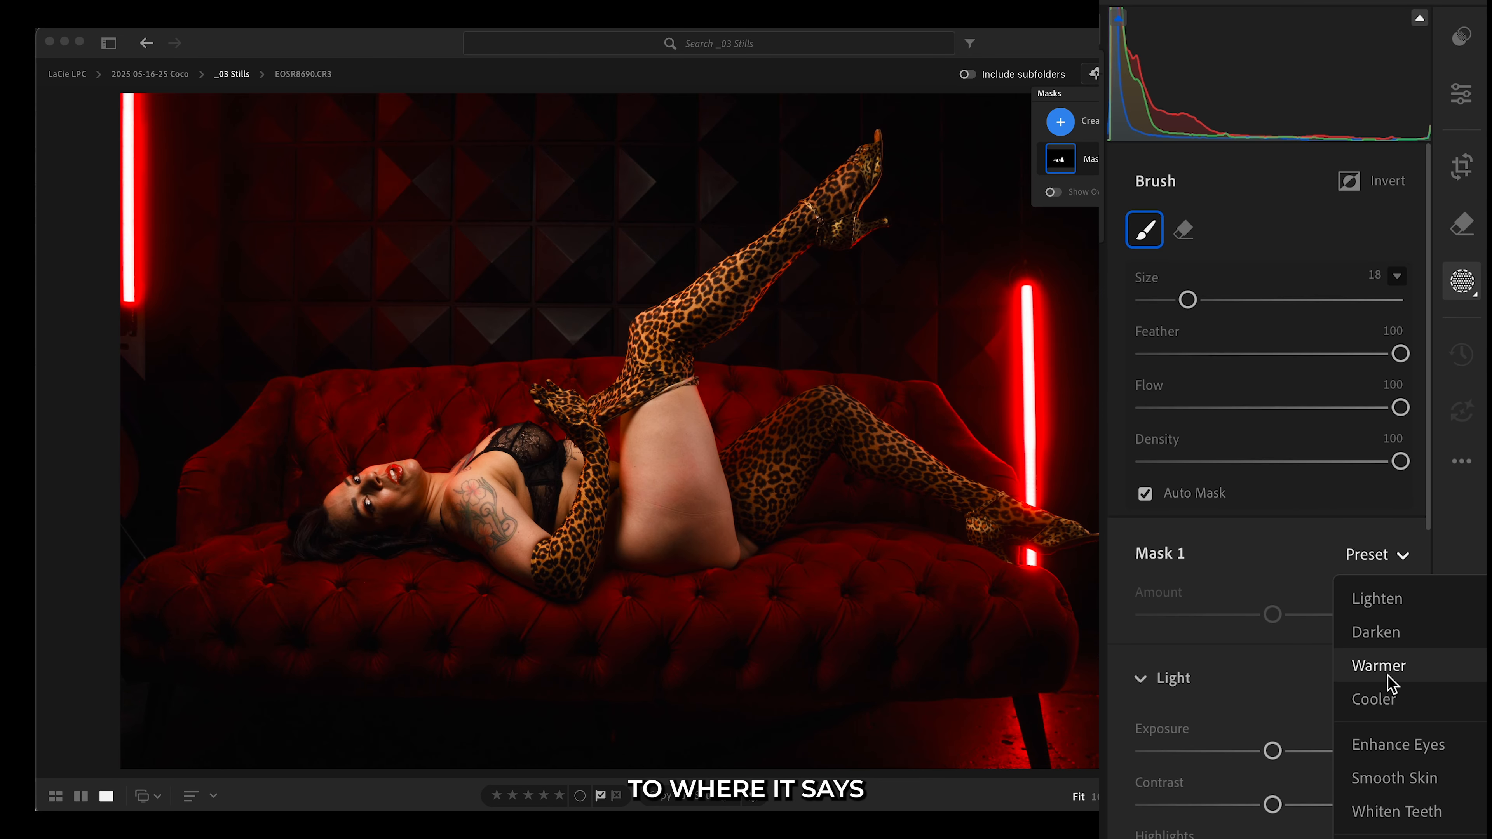
click(1399, 777)
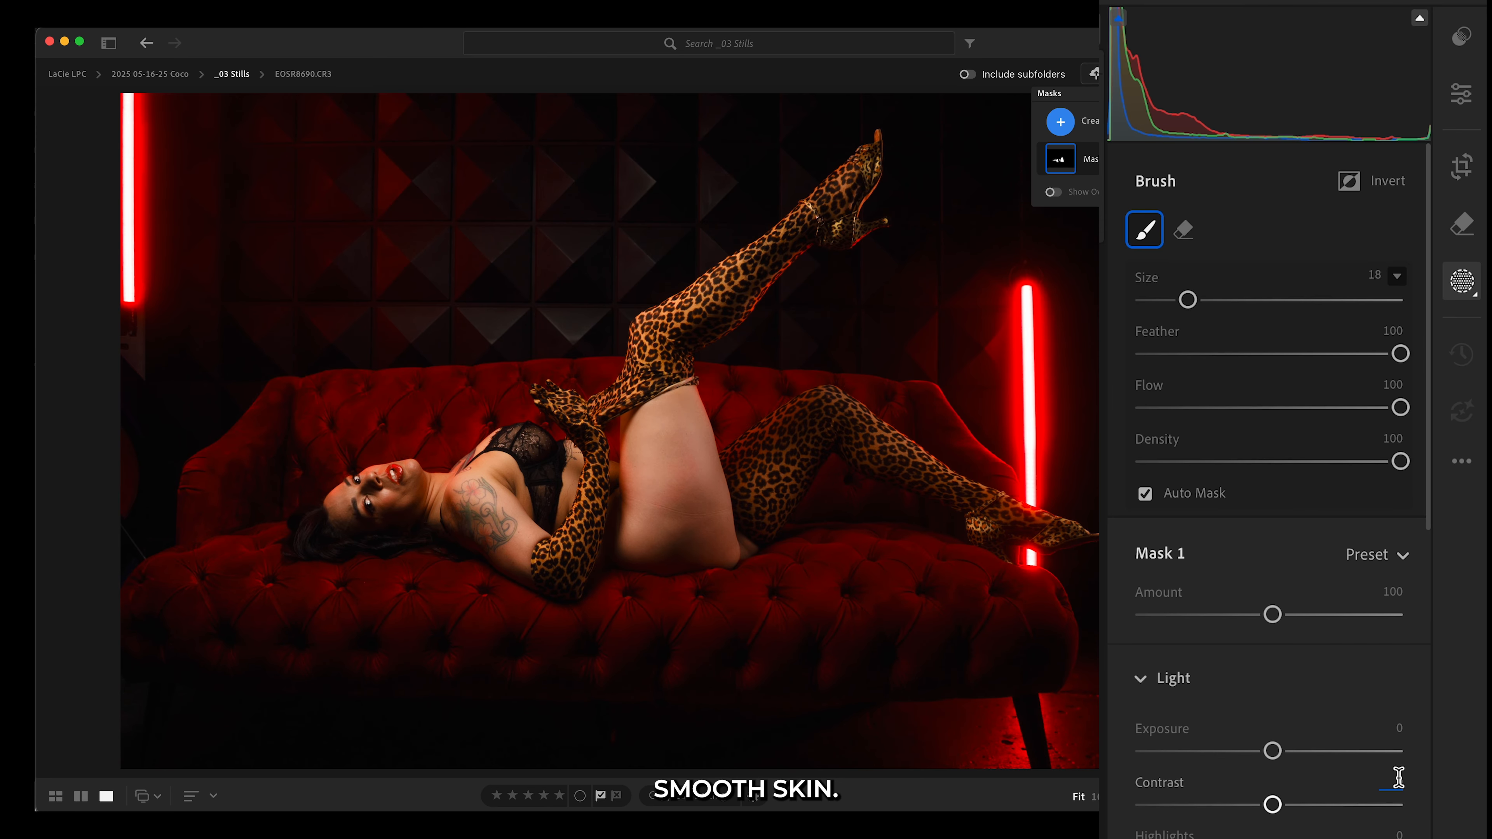
scroll(610, 539, up, 5)
scroll(610, 538, down, 3)
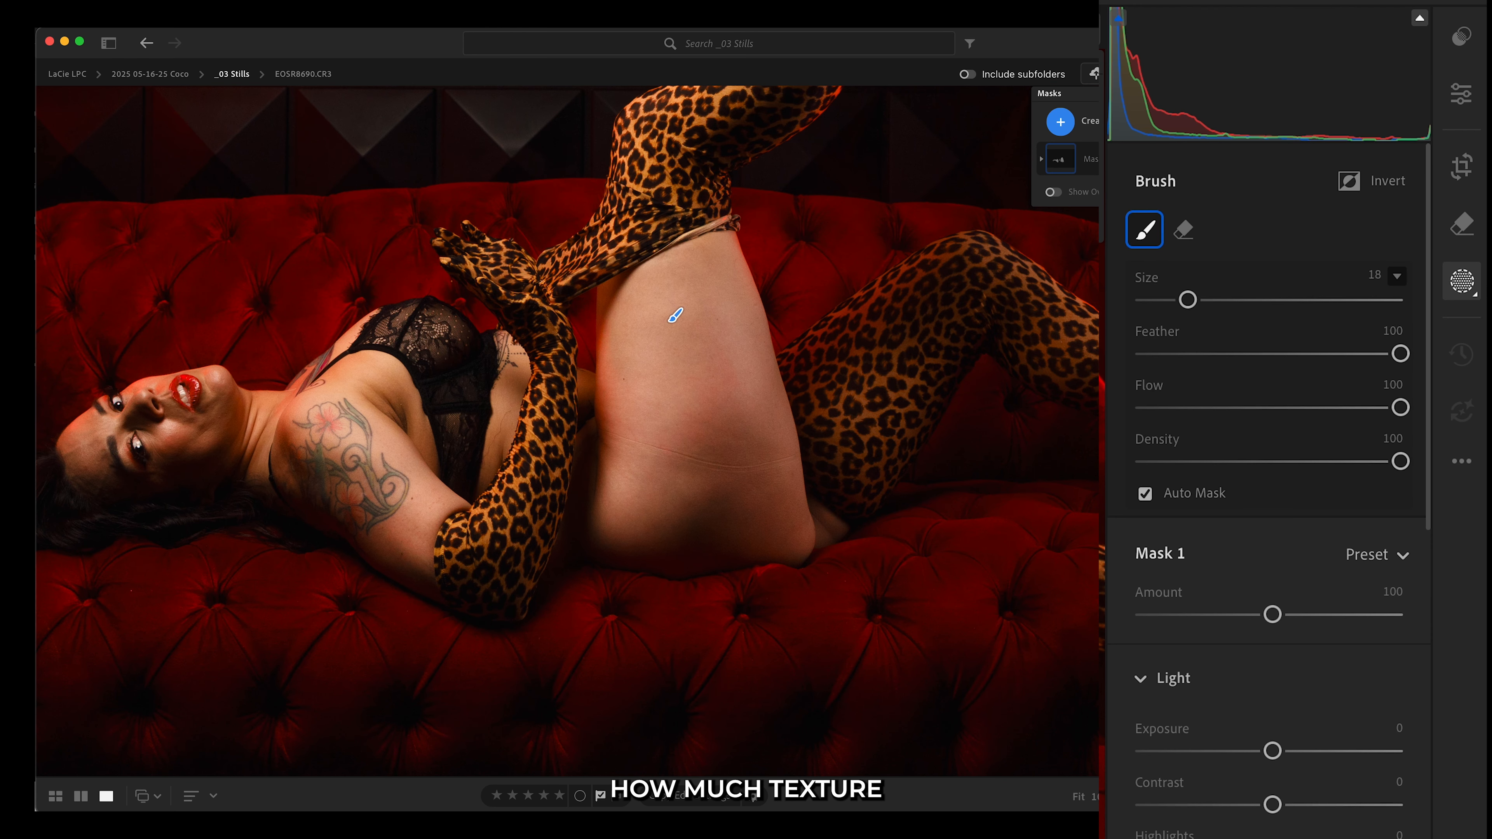
Step: Lower the skin-smoothing mask's amount to 0 and inspect the unsmoothed texture of the thigh up close
key(space)
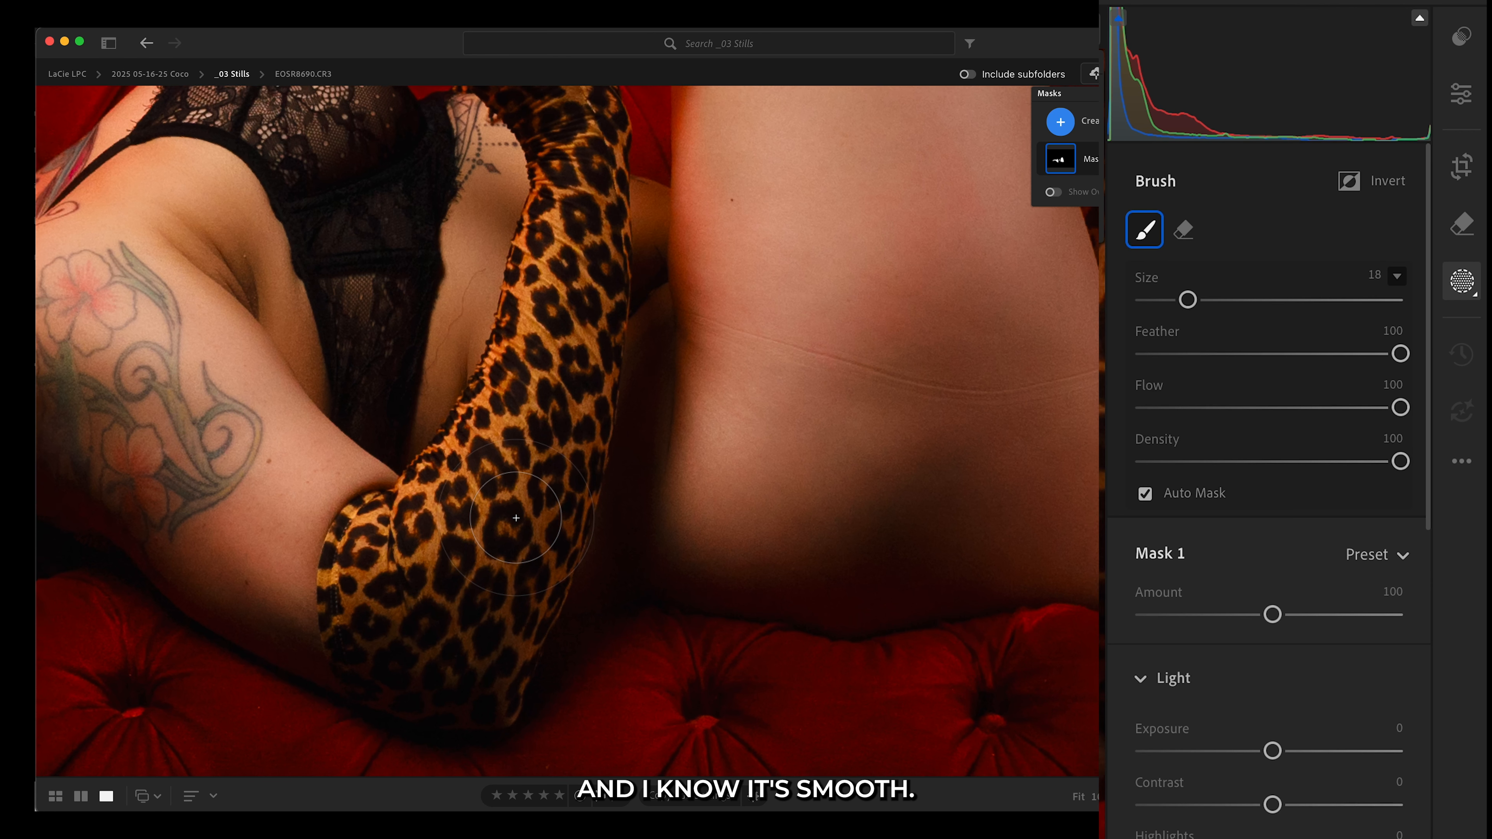
scroll(515, 517, down, 5)
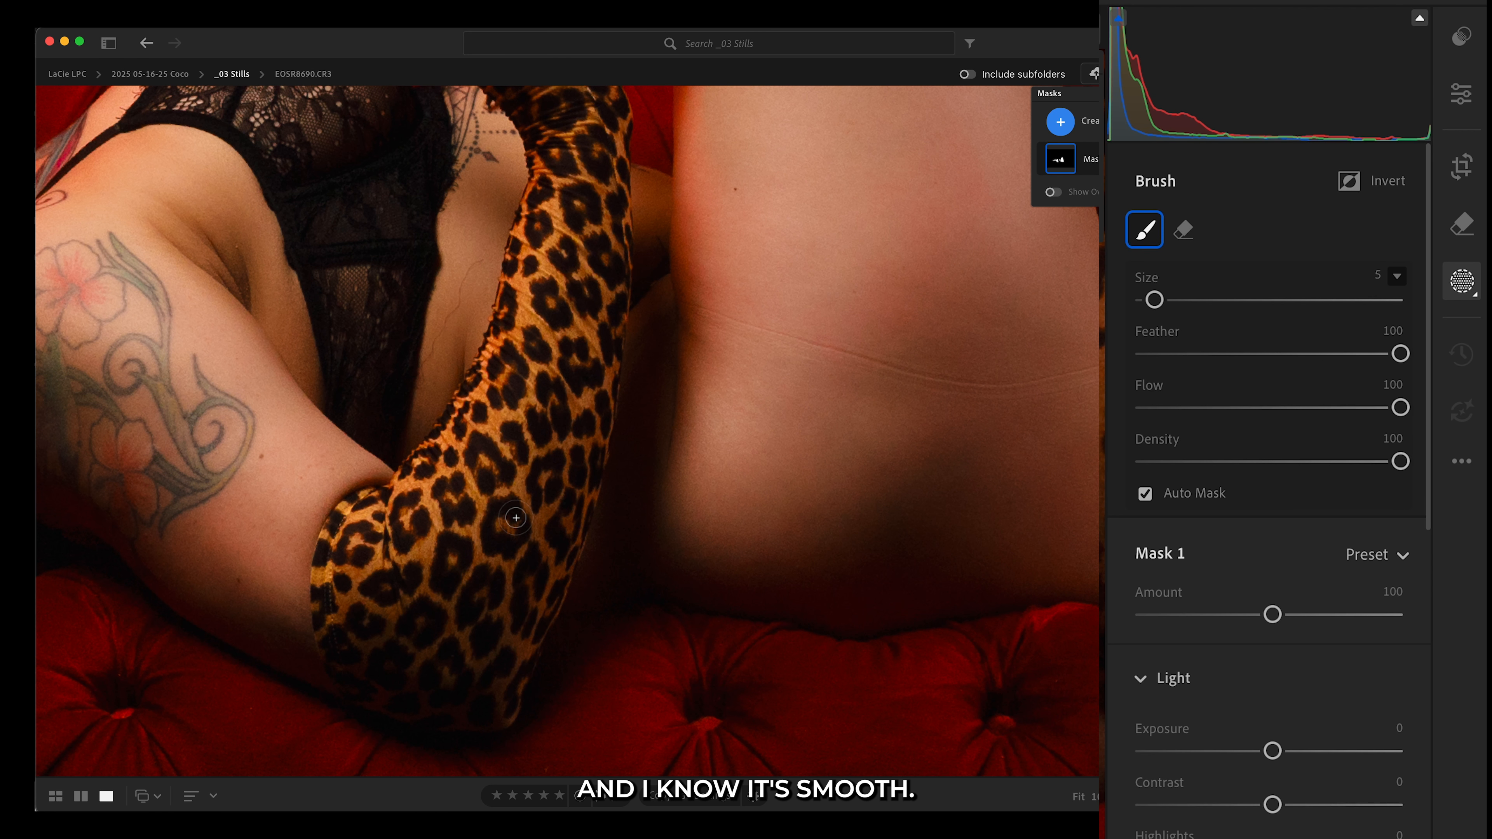
click(481, 422)
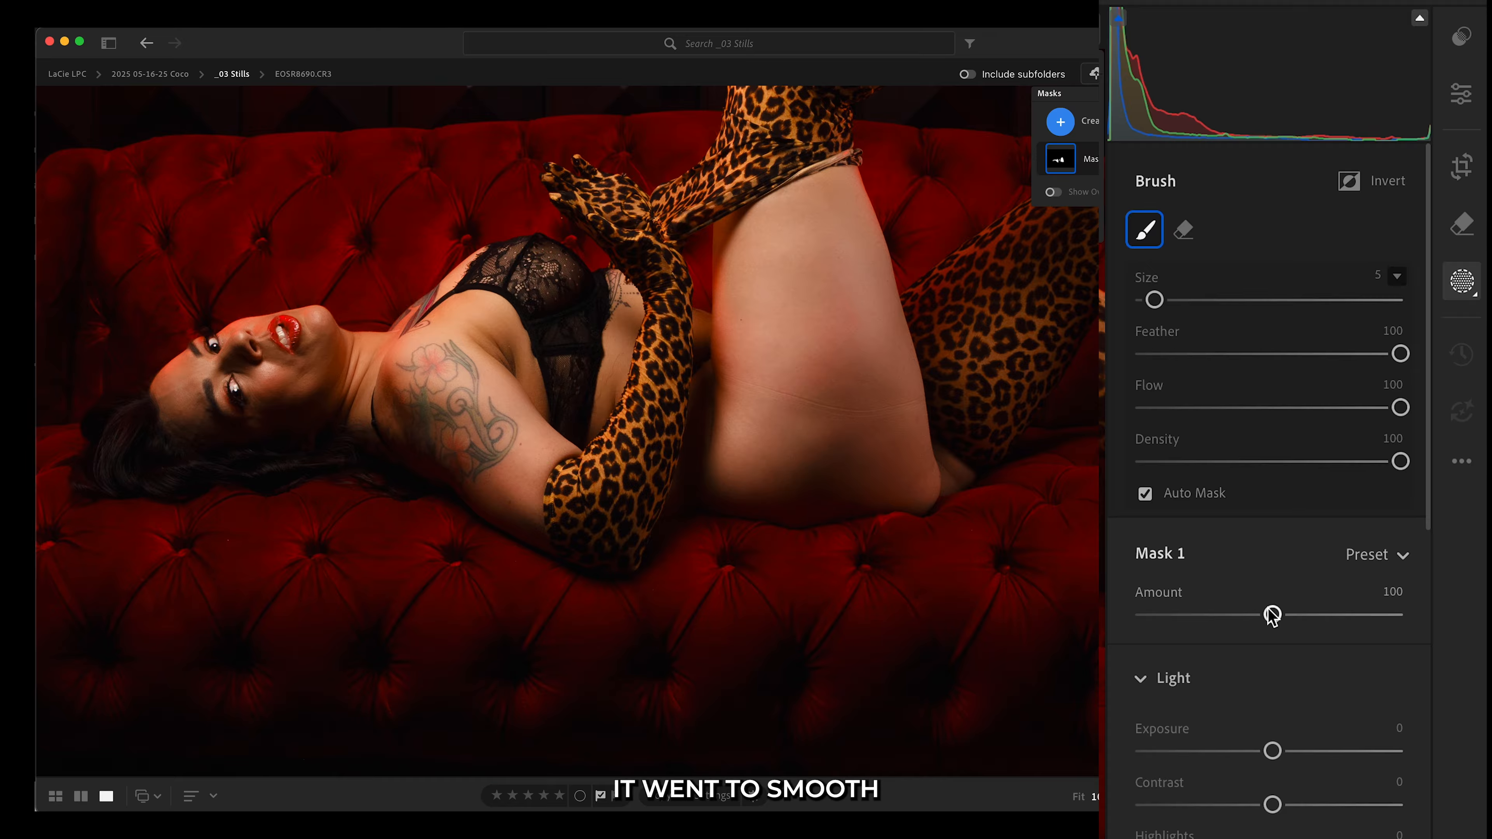
drag(1271, 614, 1143, 614)
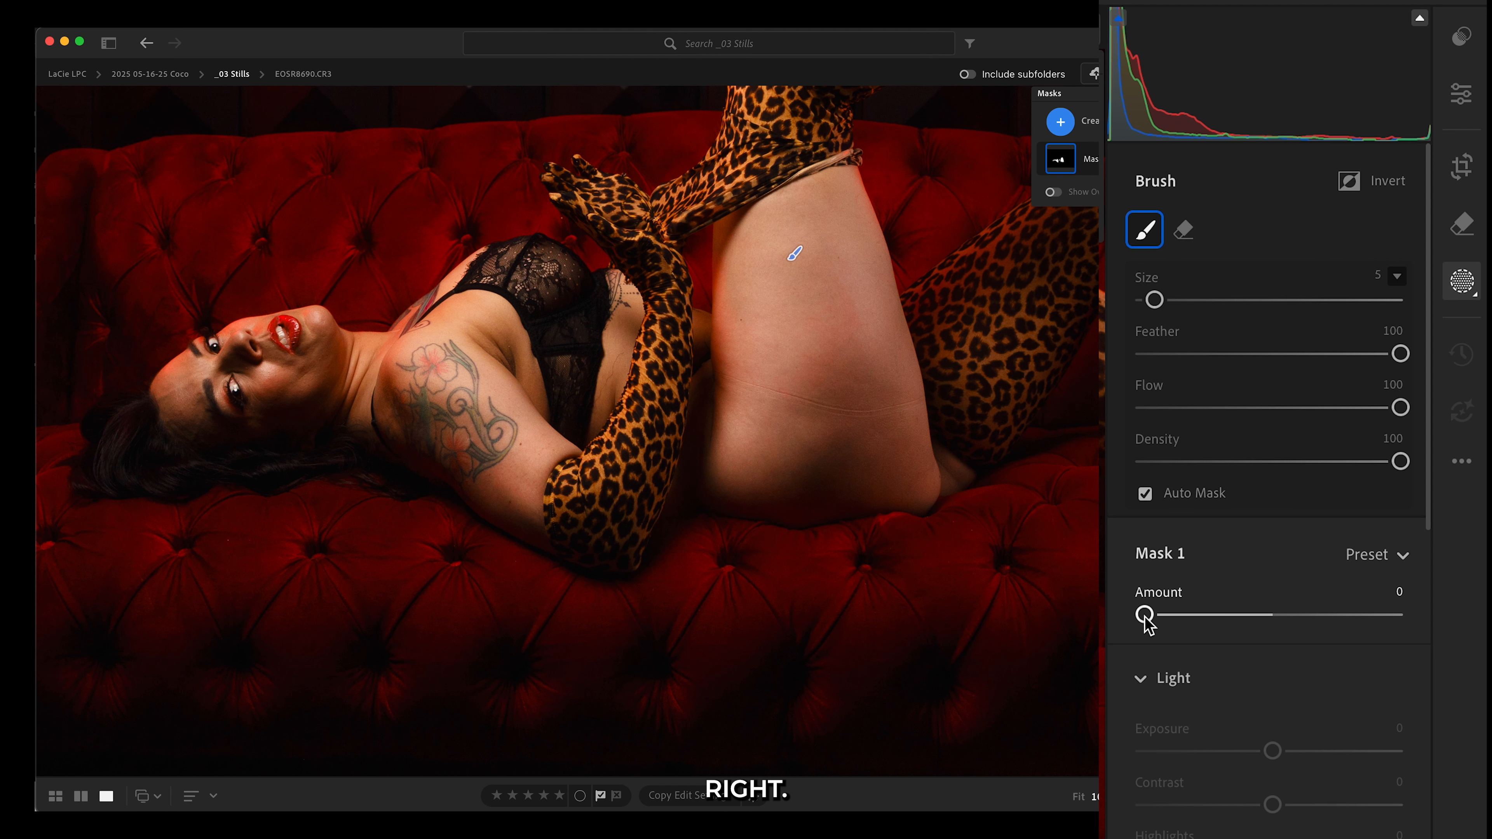
key(z)
key(z)
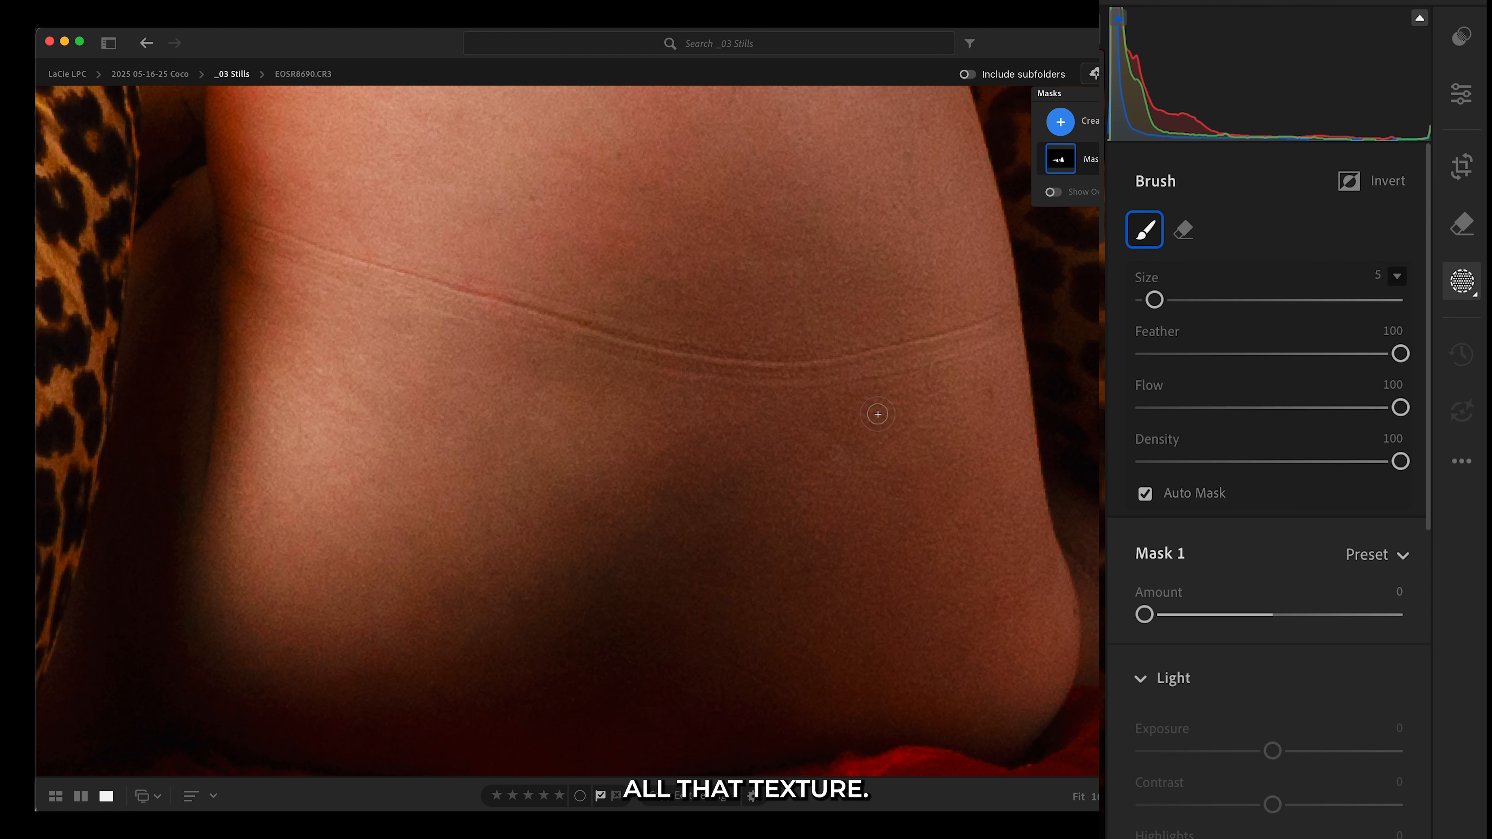
Step: Try the skin-smoothing mask at an amount of 150 and at 126, judging the result across the body
drag(1143, 615, 1336, 624)
key(z)
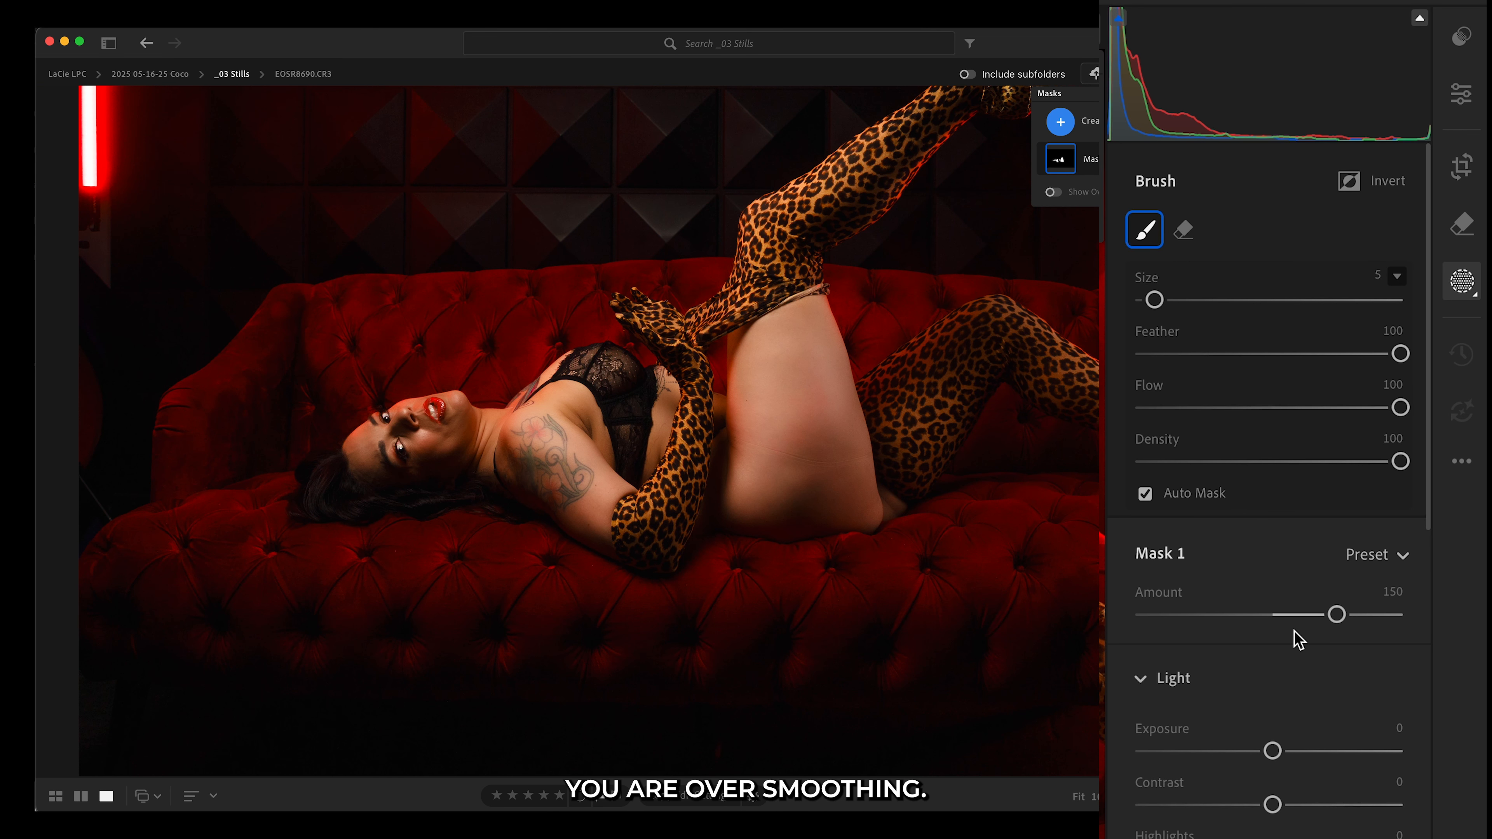
click(1305, 615)
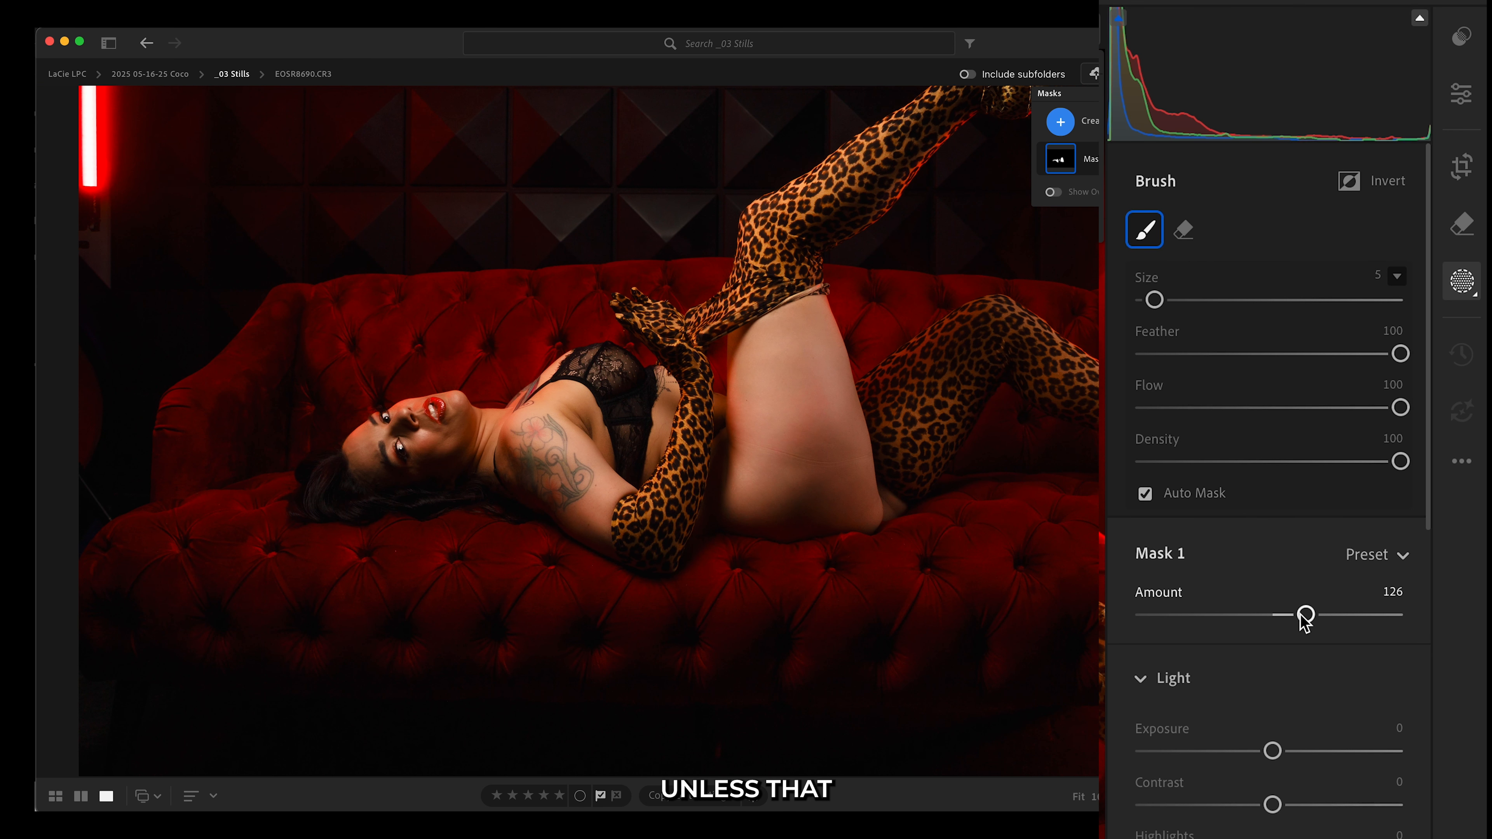
Step: Leave masking, hide the editing controls and examine the highlights and contrast across the whole photo
click(1468, 94)
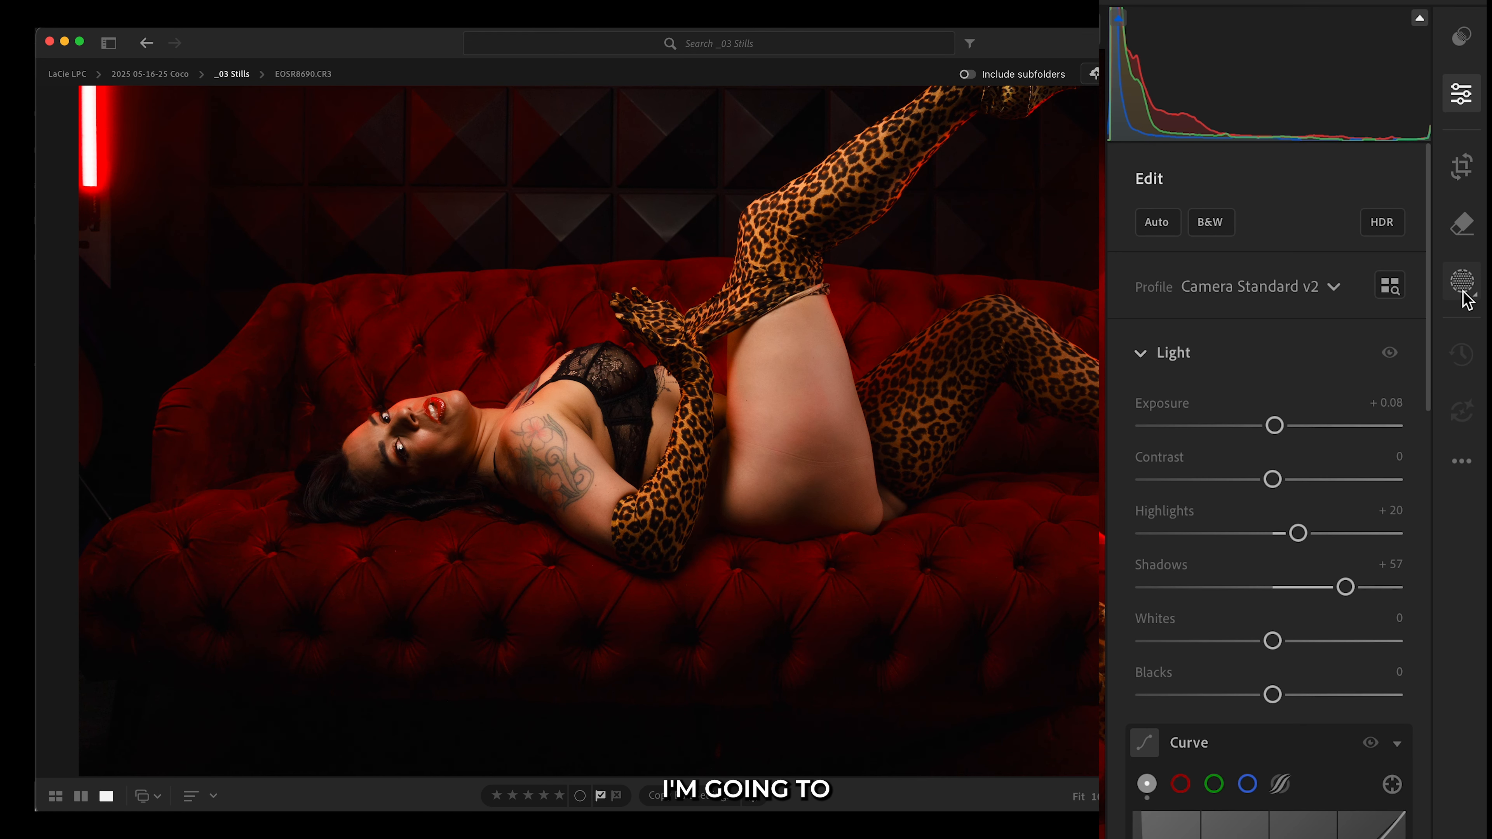
click(1461, 96)
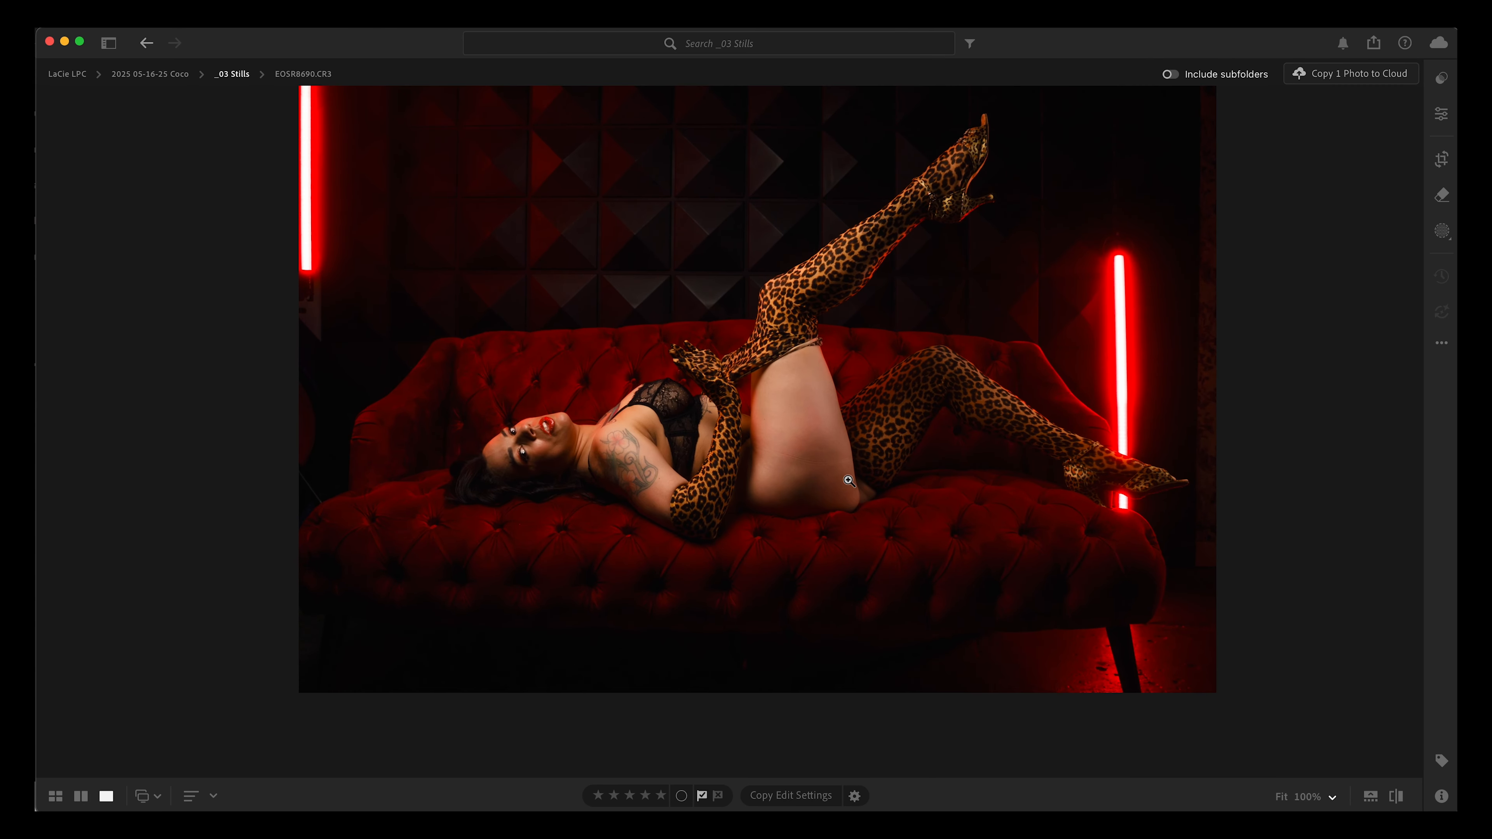
click(853, 445)
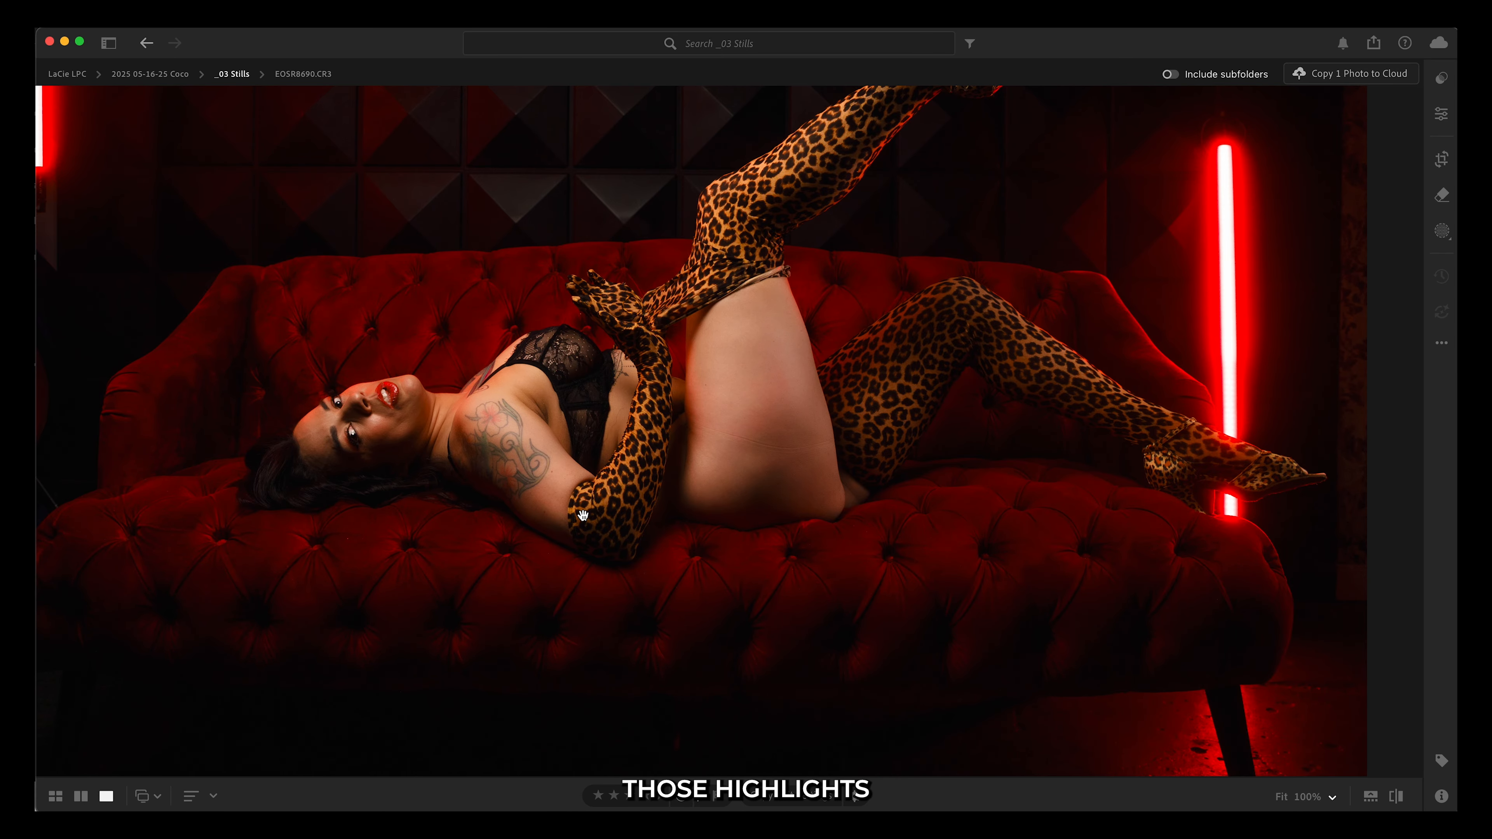
click(1025, 359)
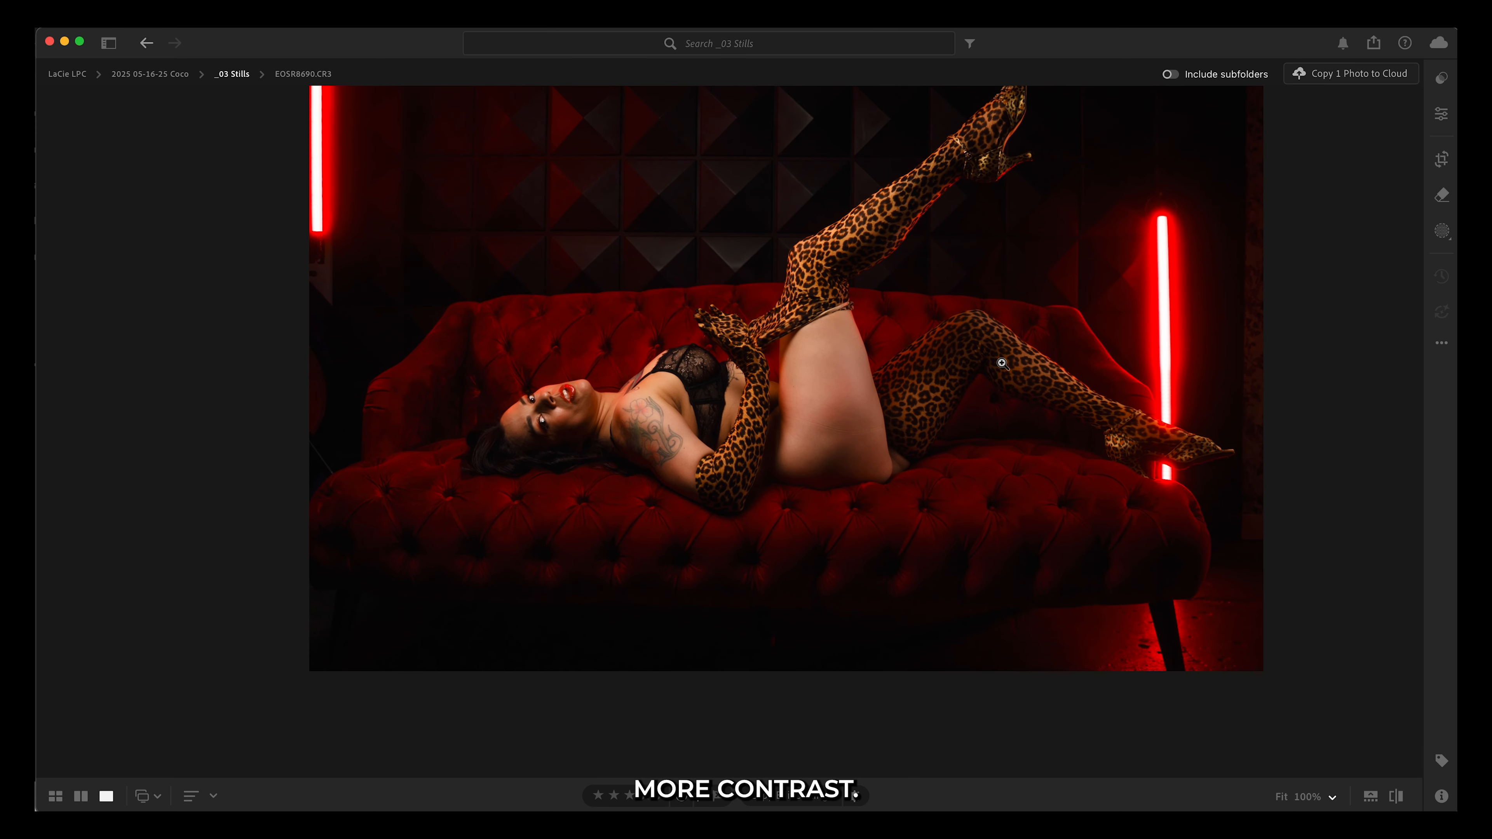
click(1002, 364)
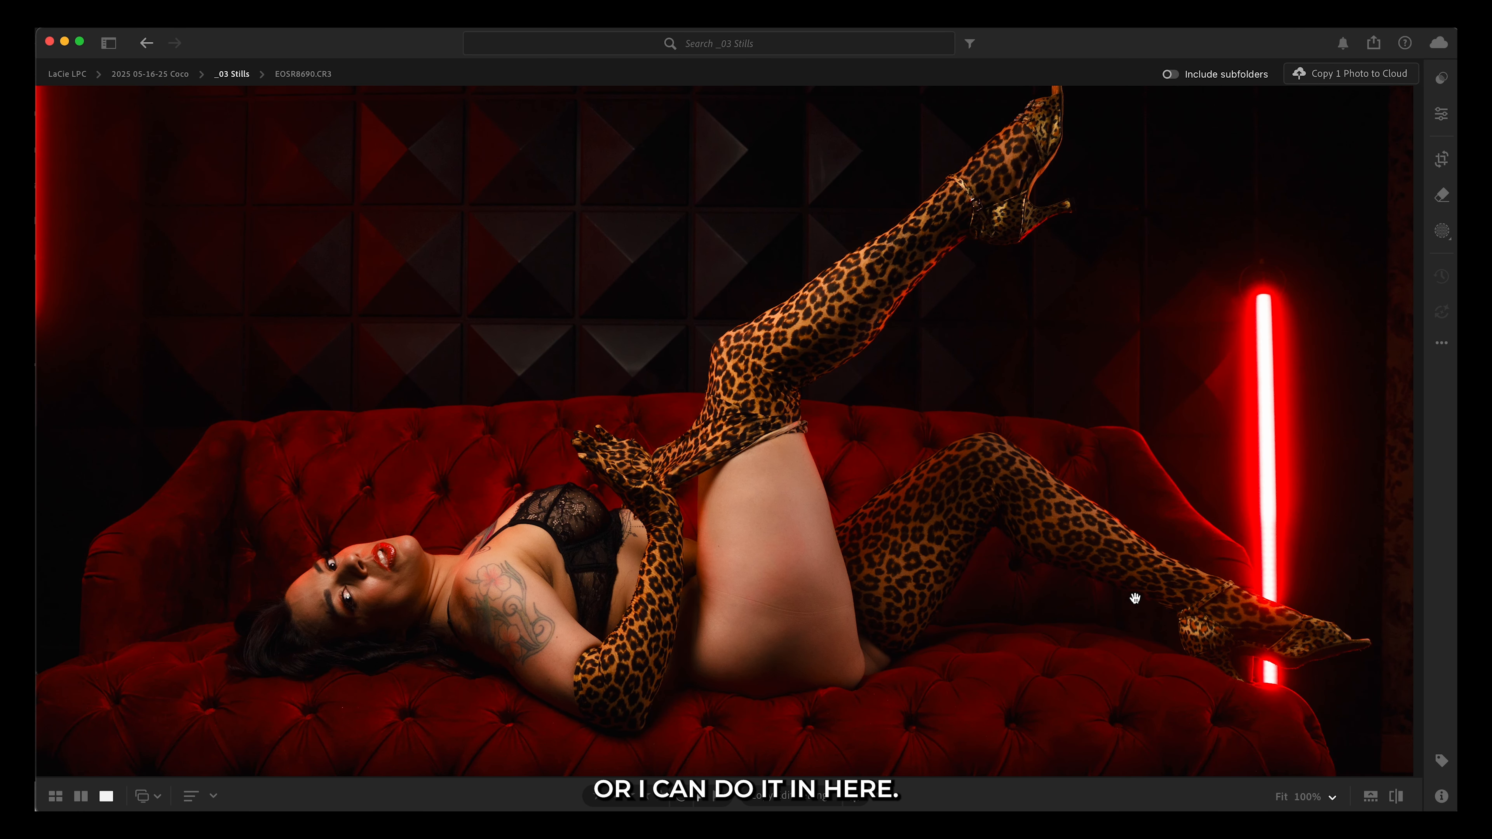
Step: Return to masking and create a second mask with the Brush
click(1441, 124)
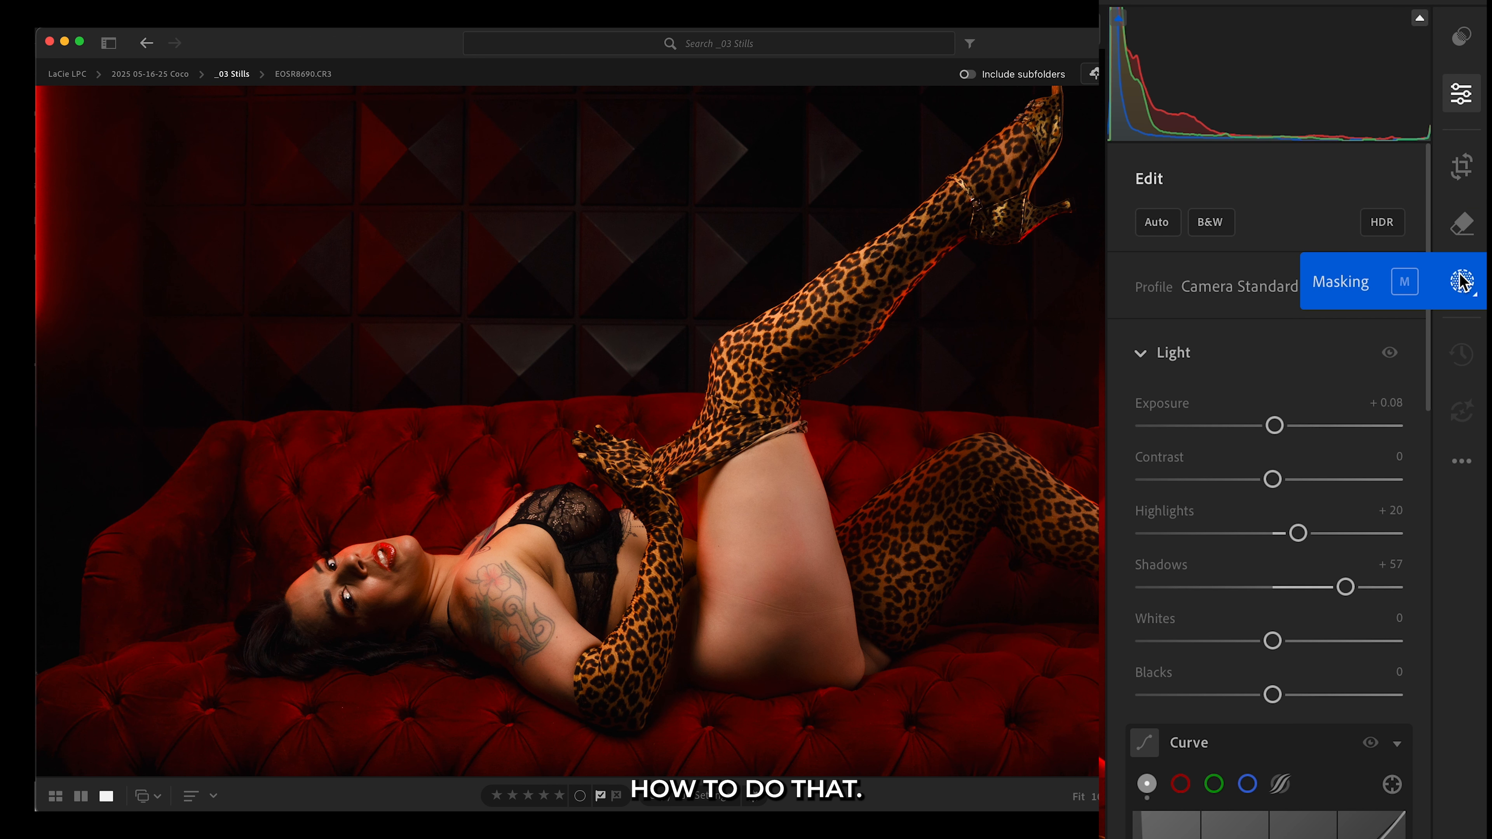
click(1462, 285)
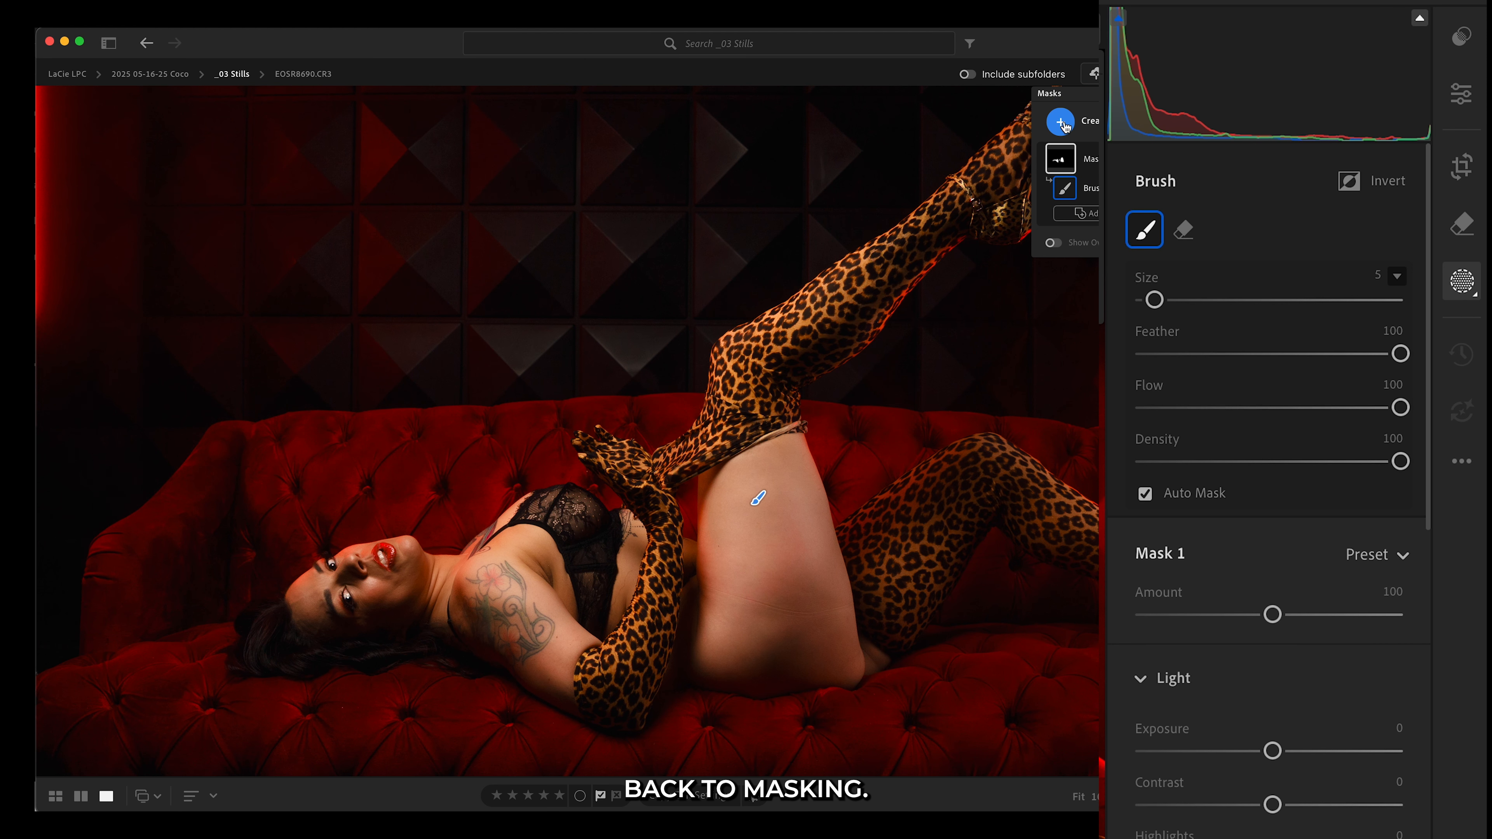
click(1062, 124)
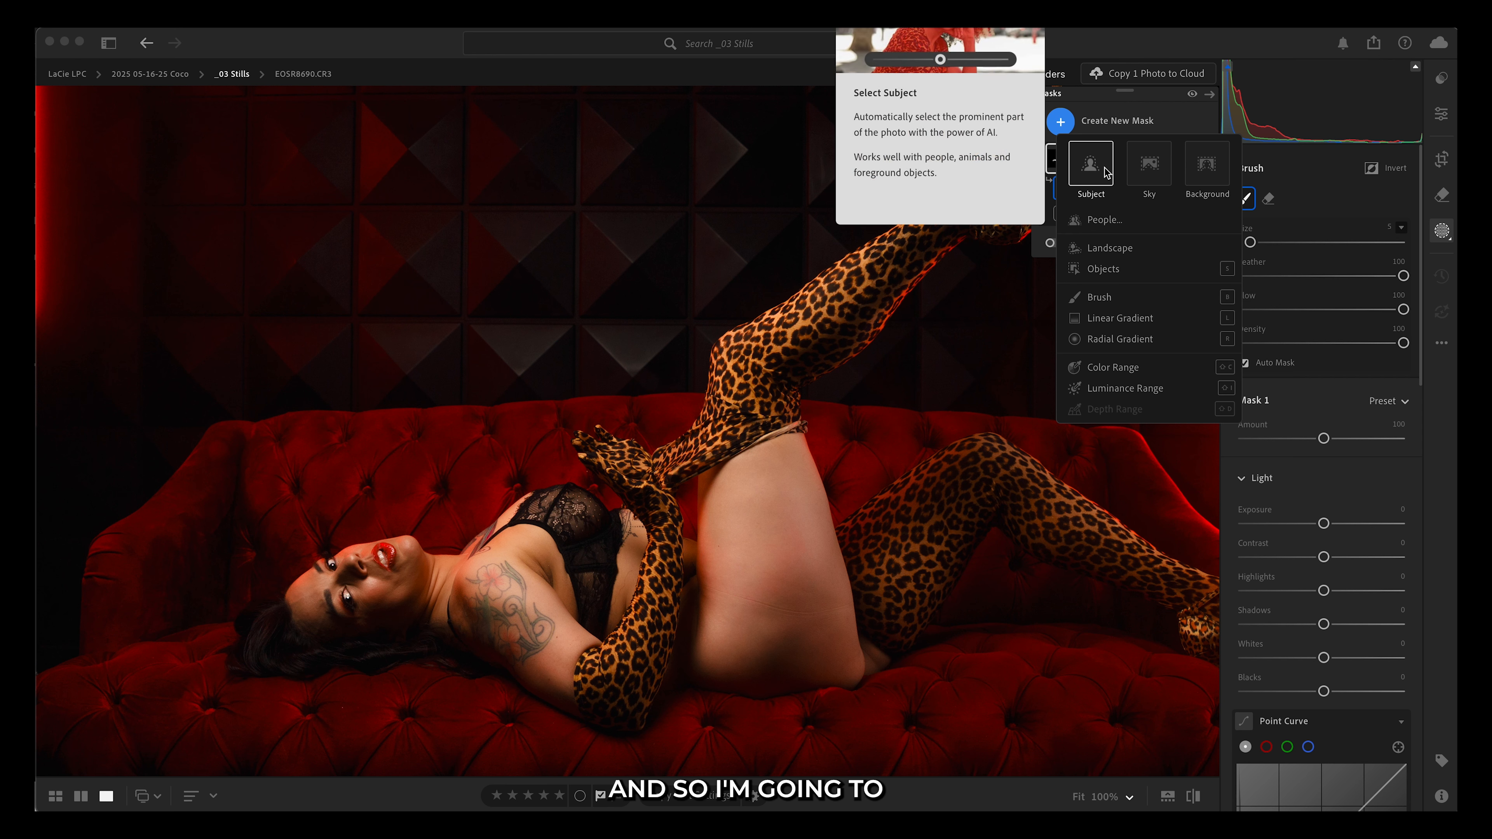
click(1080, 297)
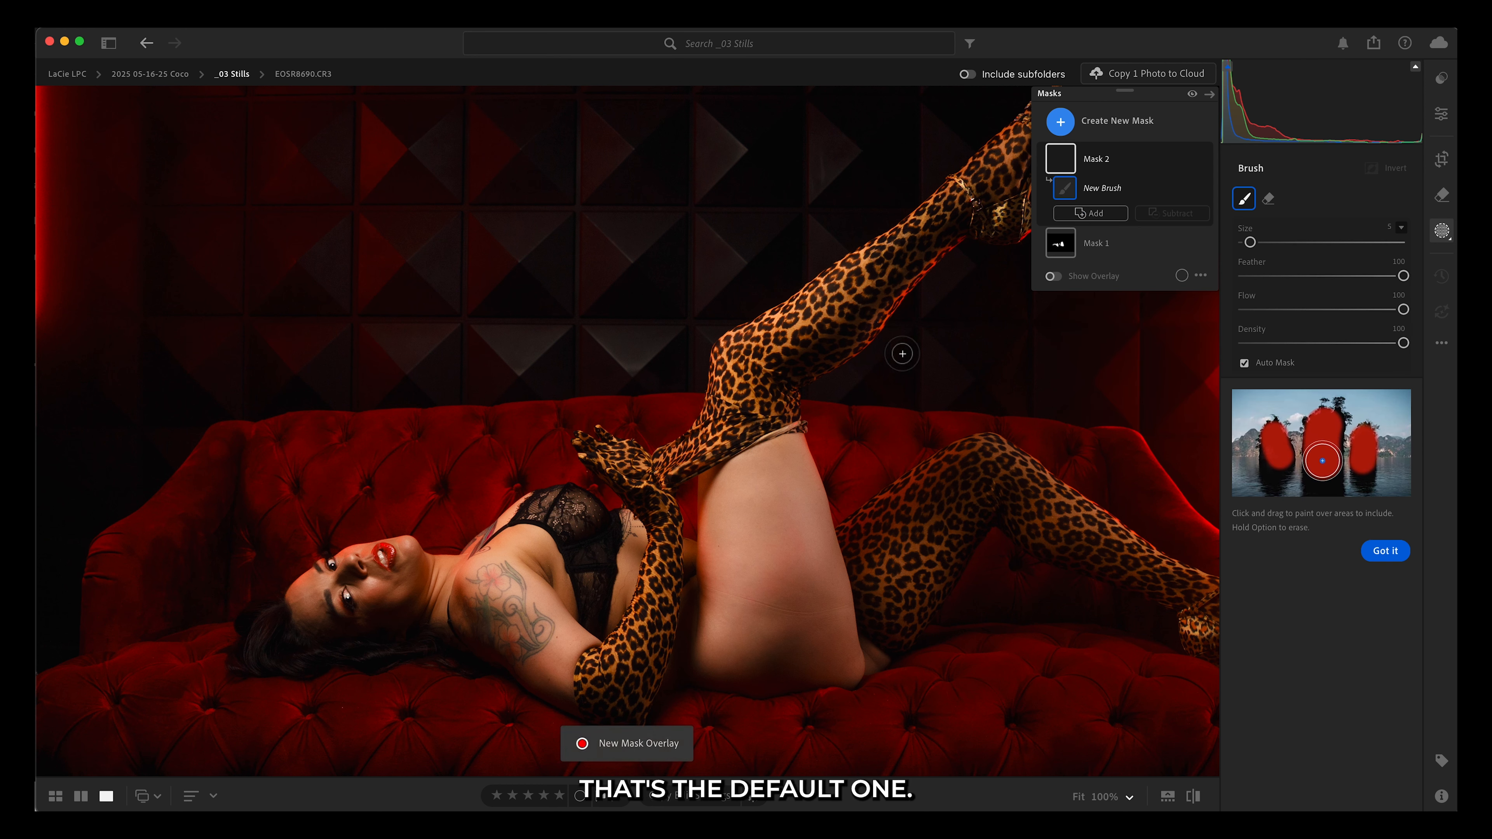
Step: Set the brush to size 8 and density 100, and paint the new mask over the face and tattooed upper arm
scroll(755, 492, down, 4)
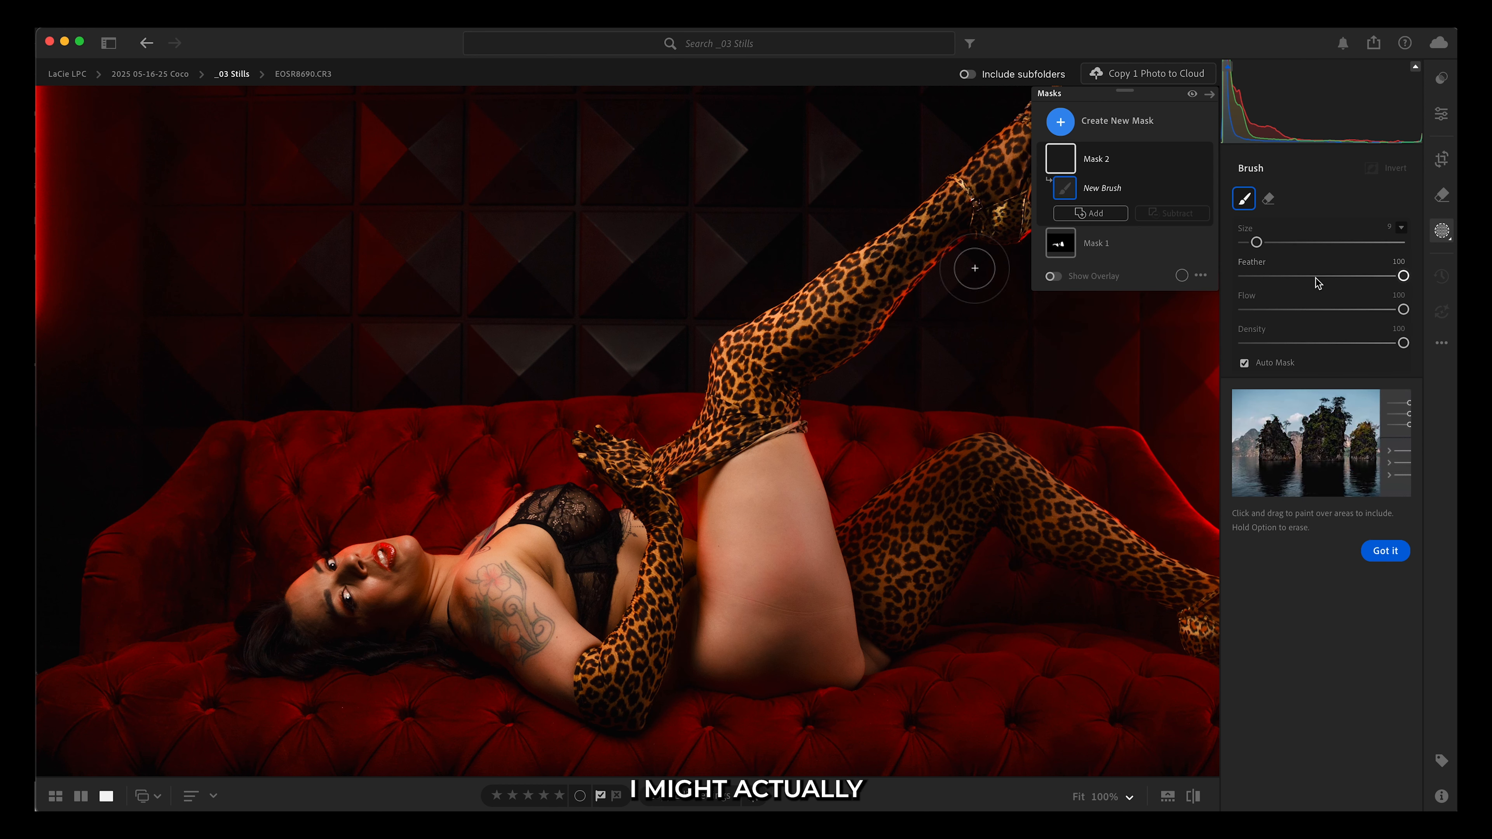
click(1307, 343)
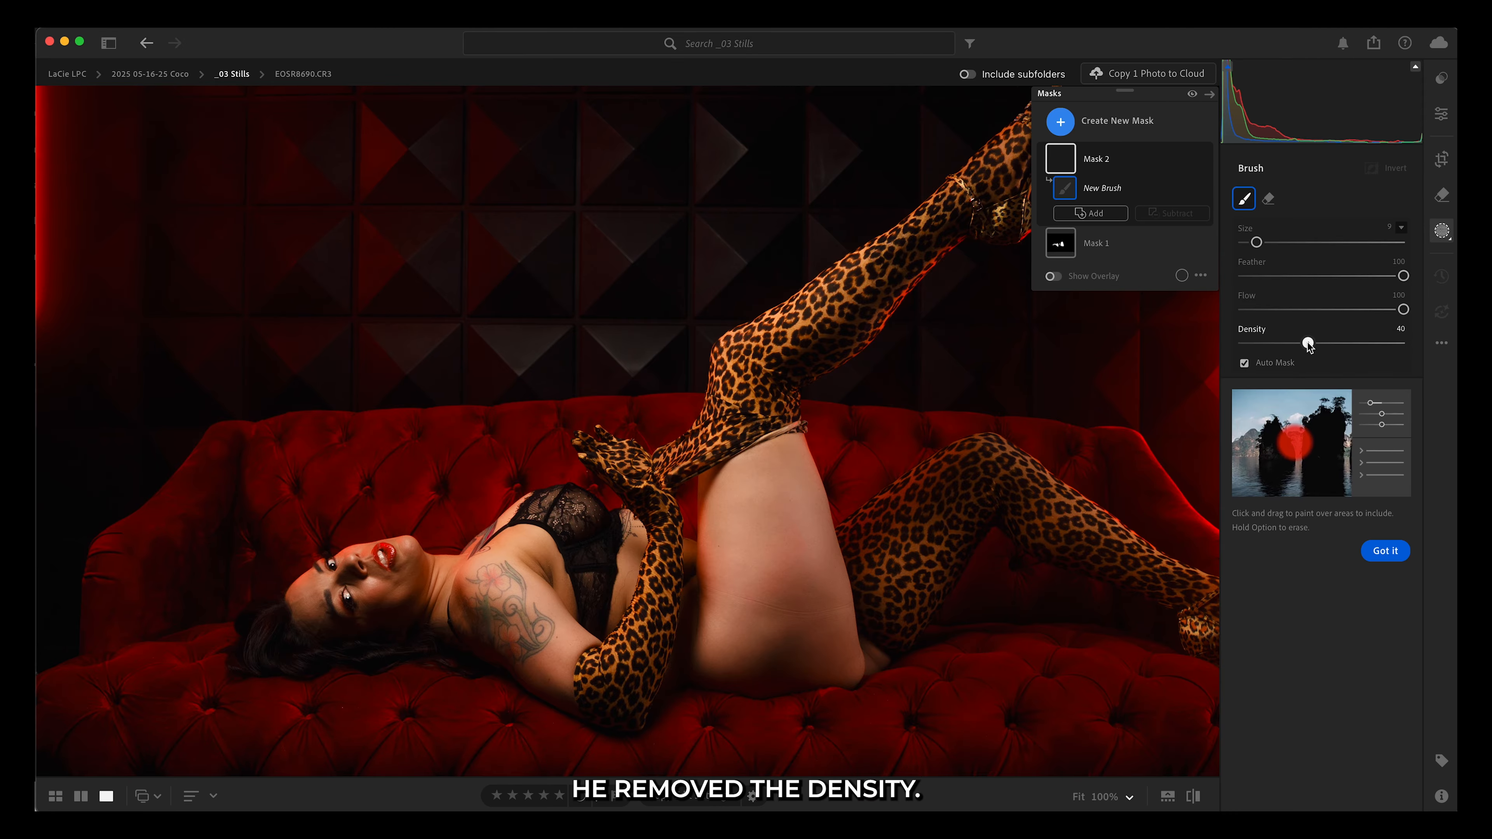
drag(1307, 343, 1404, 344)
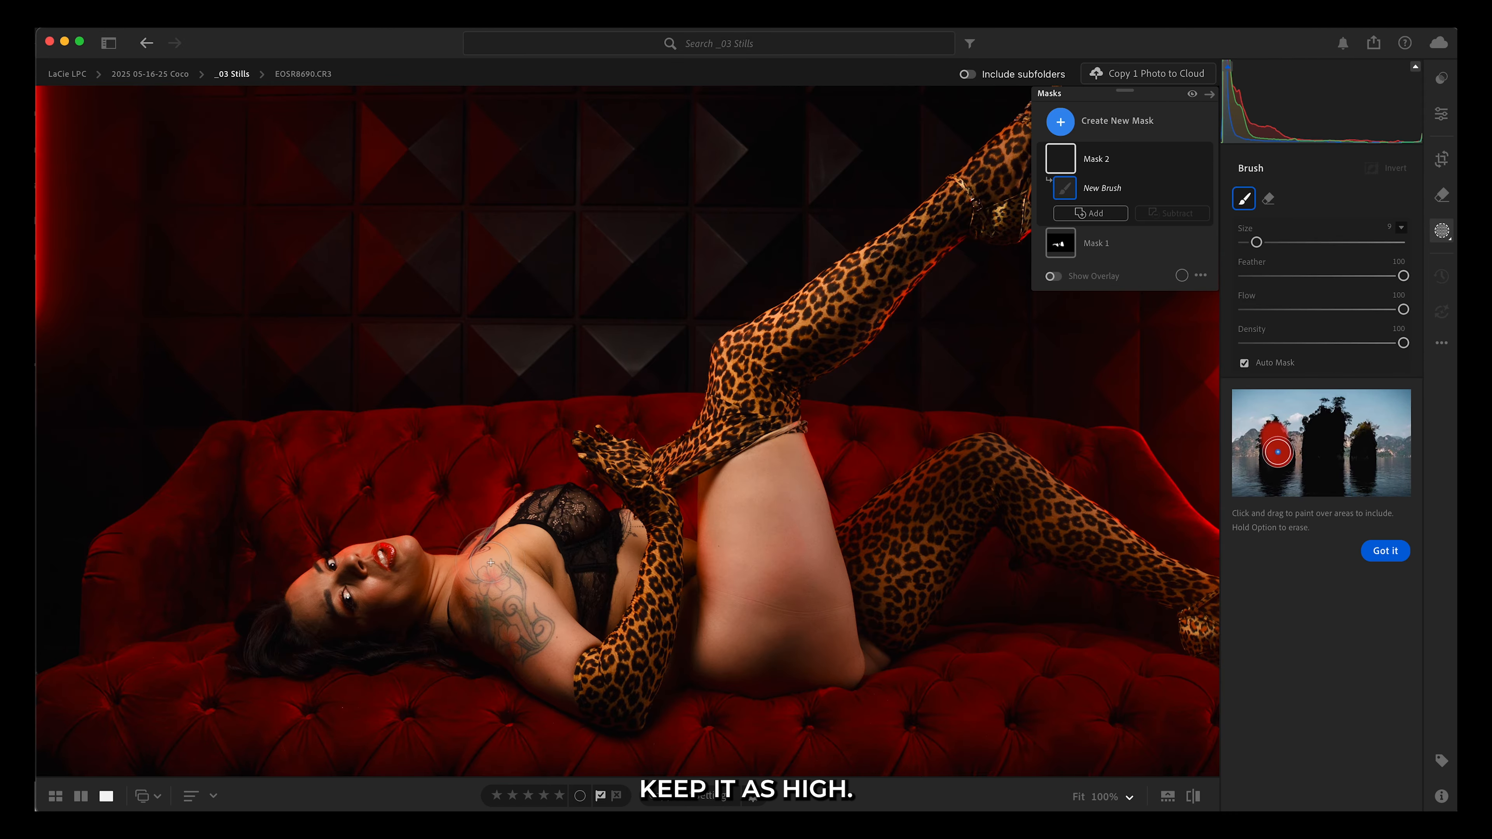
scroll(302, 595, down, 1)
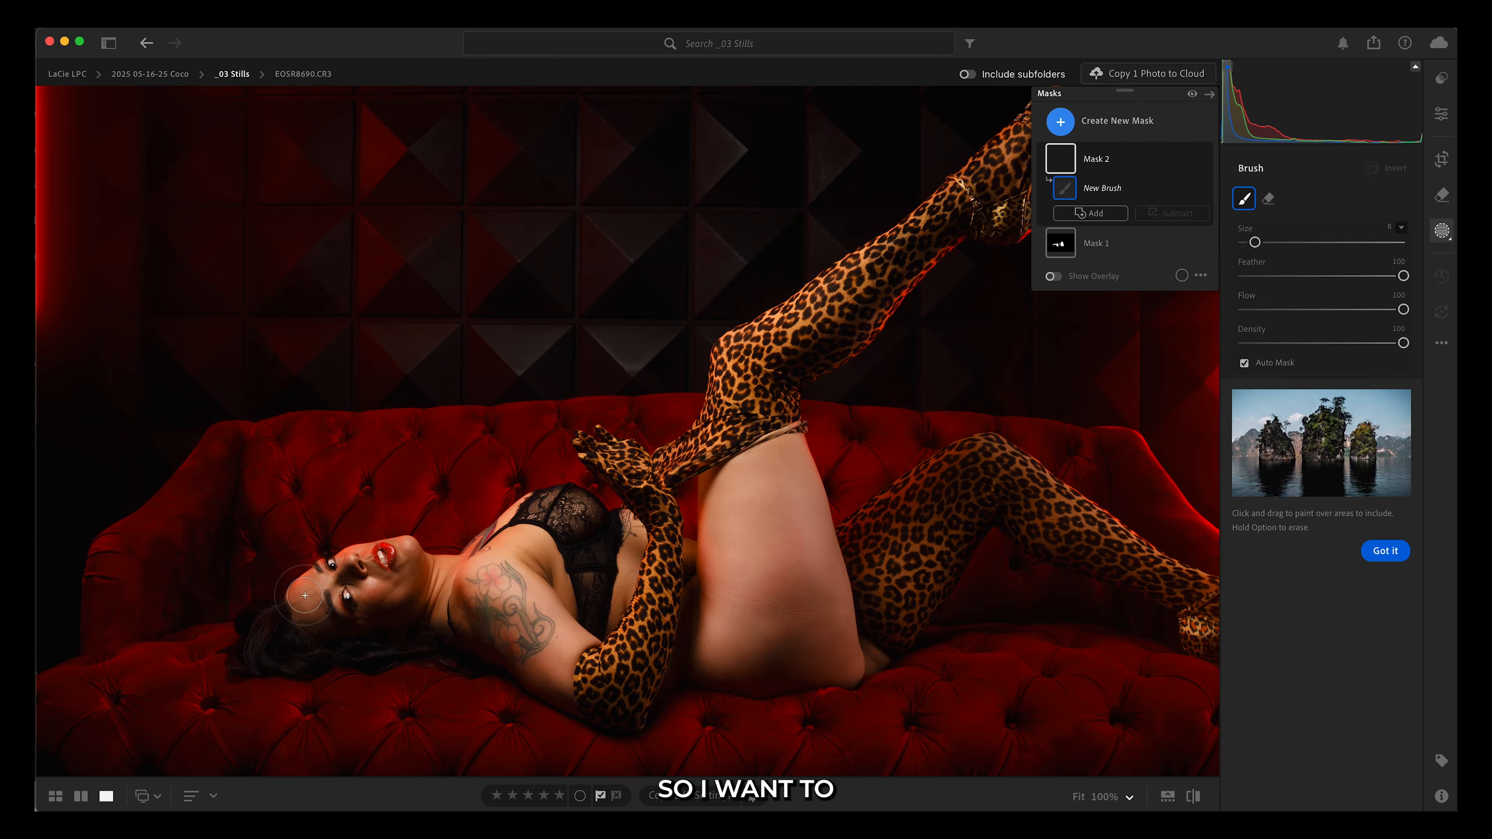
drag(306, 595, 341, 581)
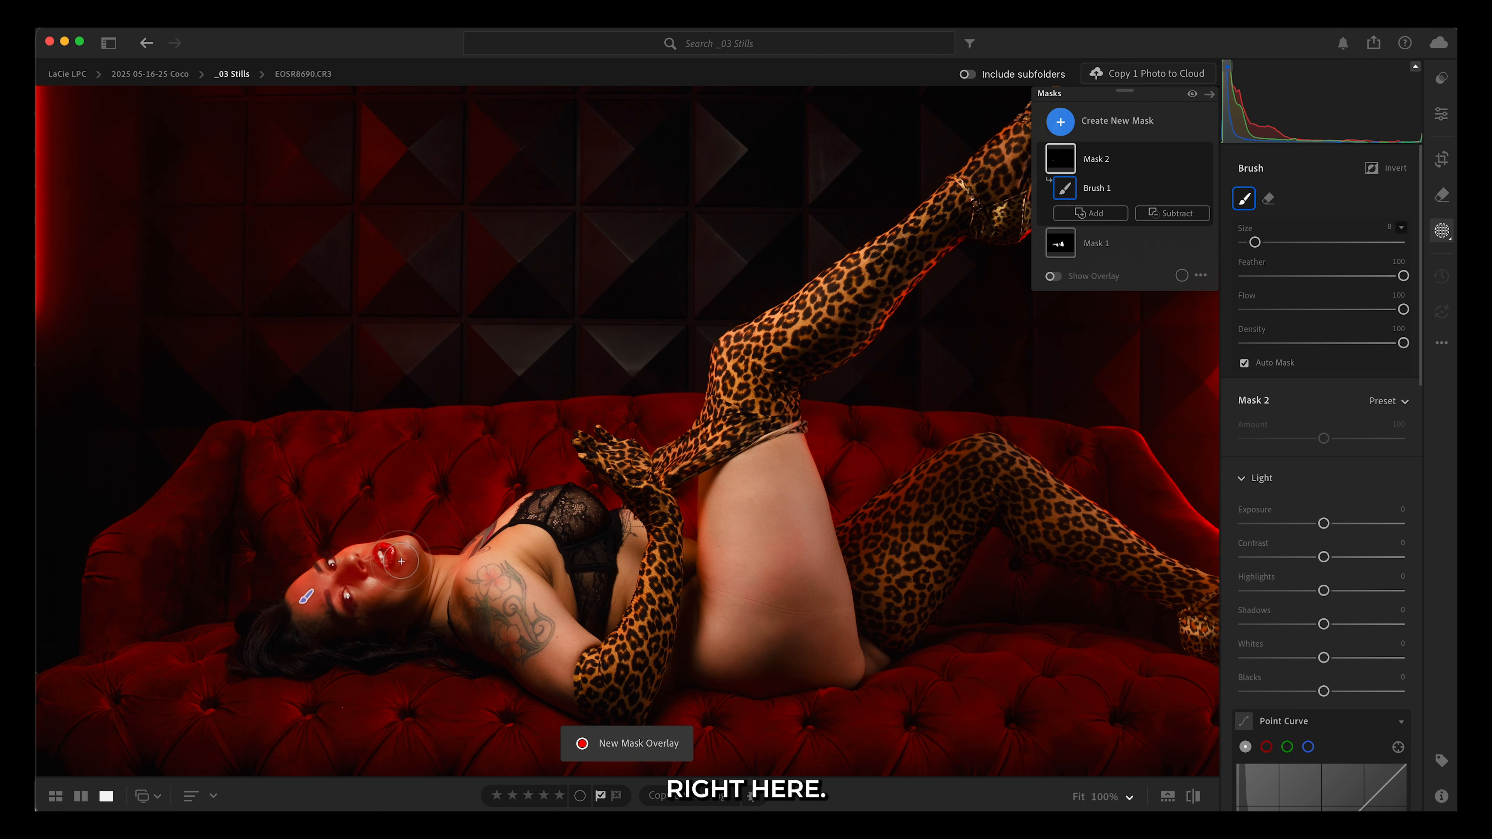
drag(478, 569, 572, 669)
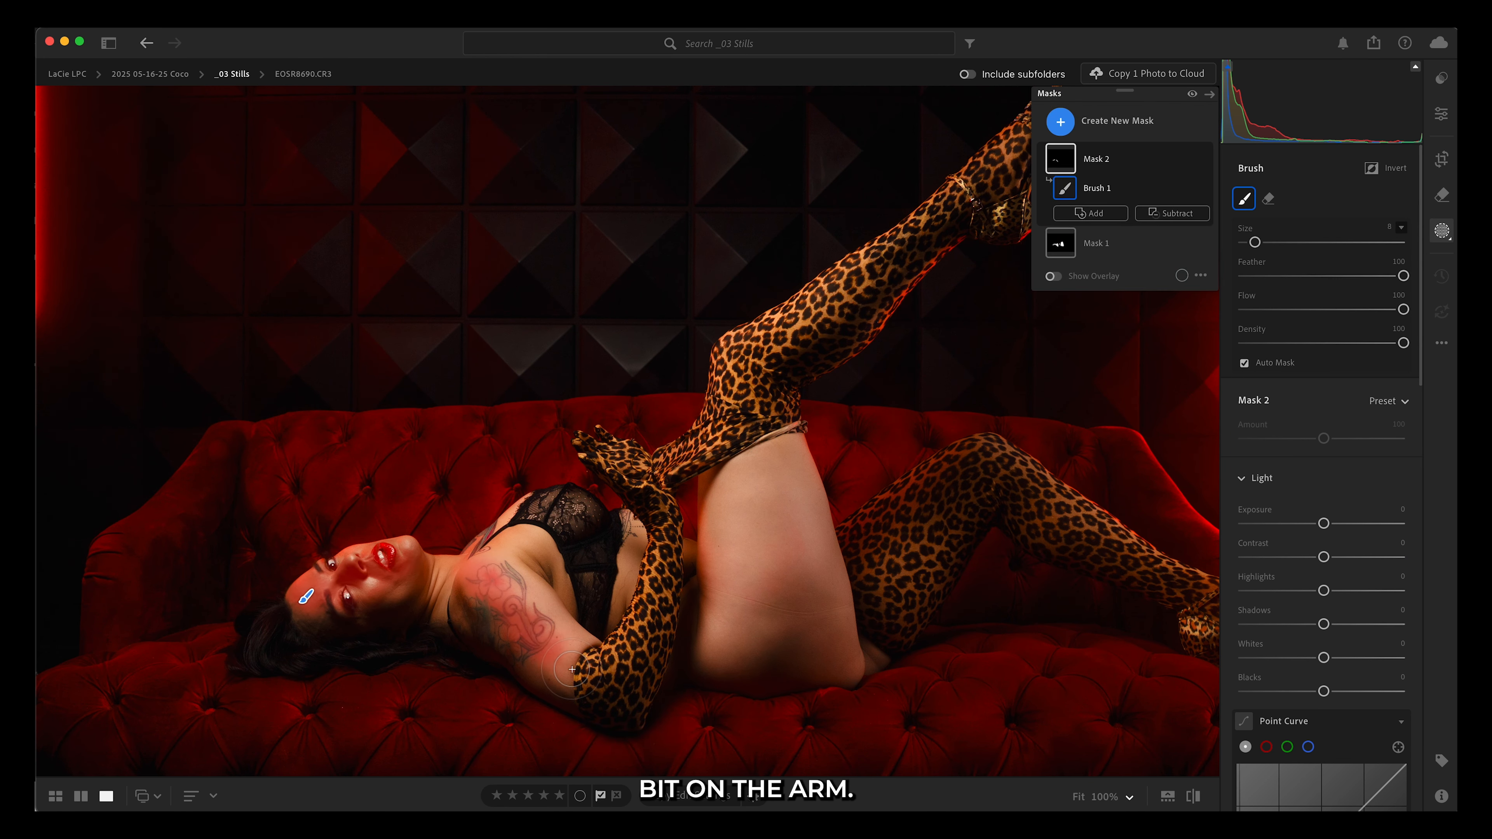
key(bracketright)
drag(757, 374, 757, 620)
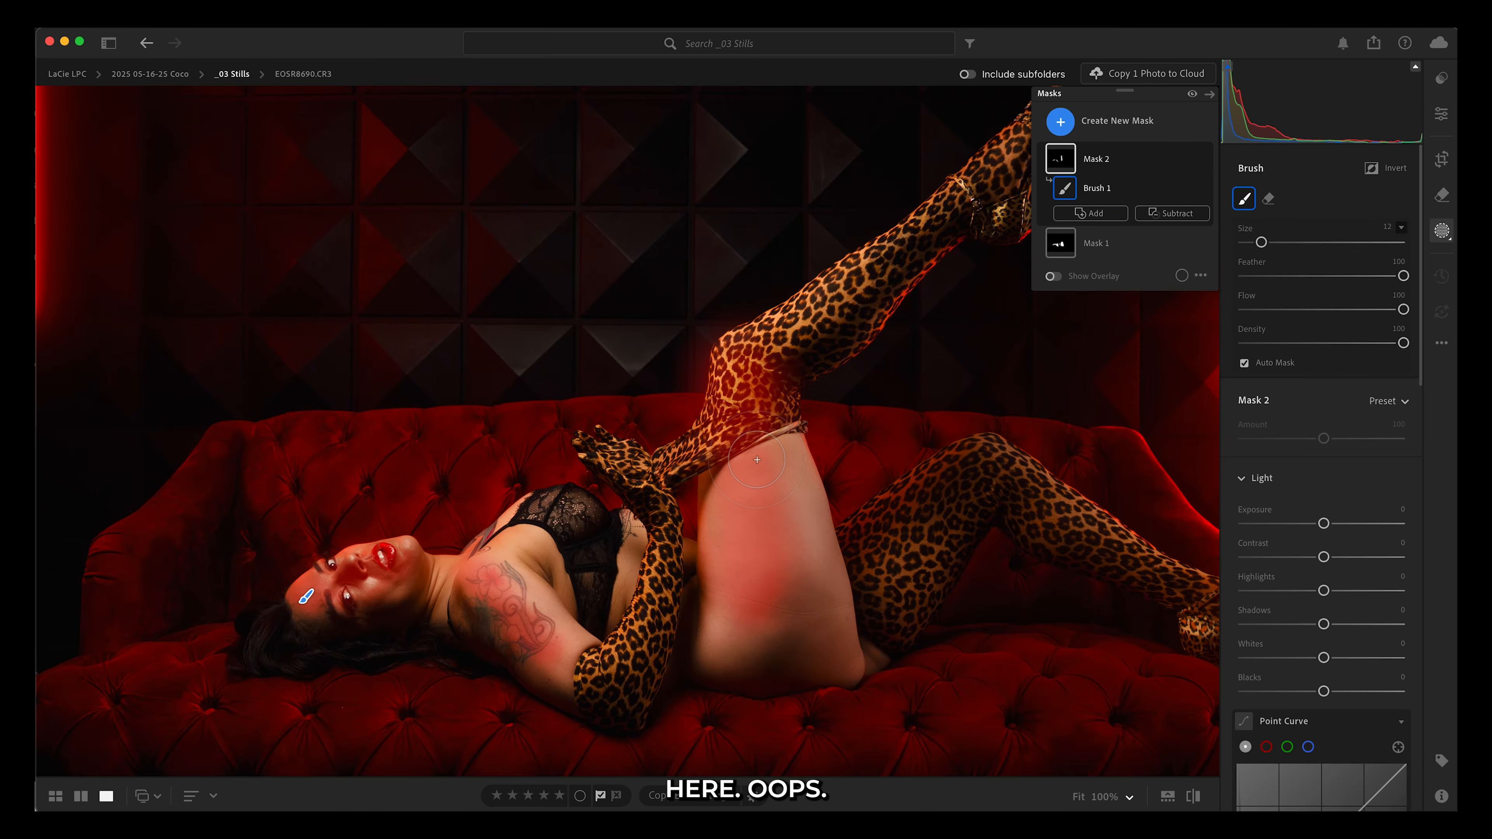
key(super+z)
key(bracketleft)
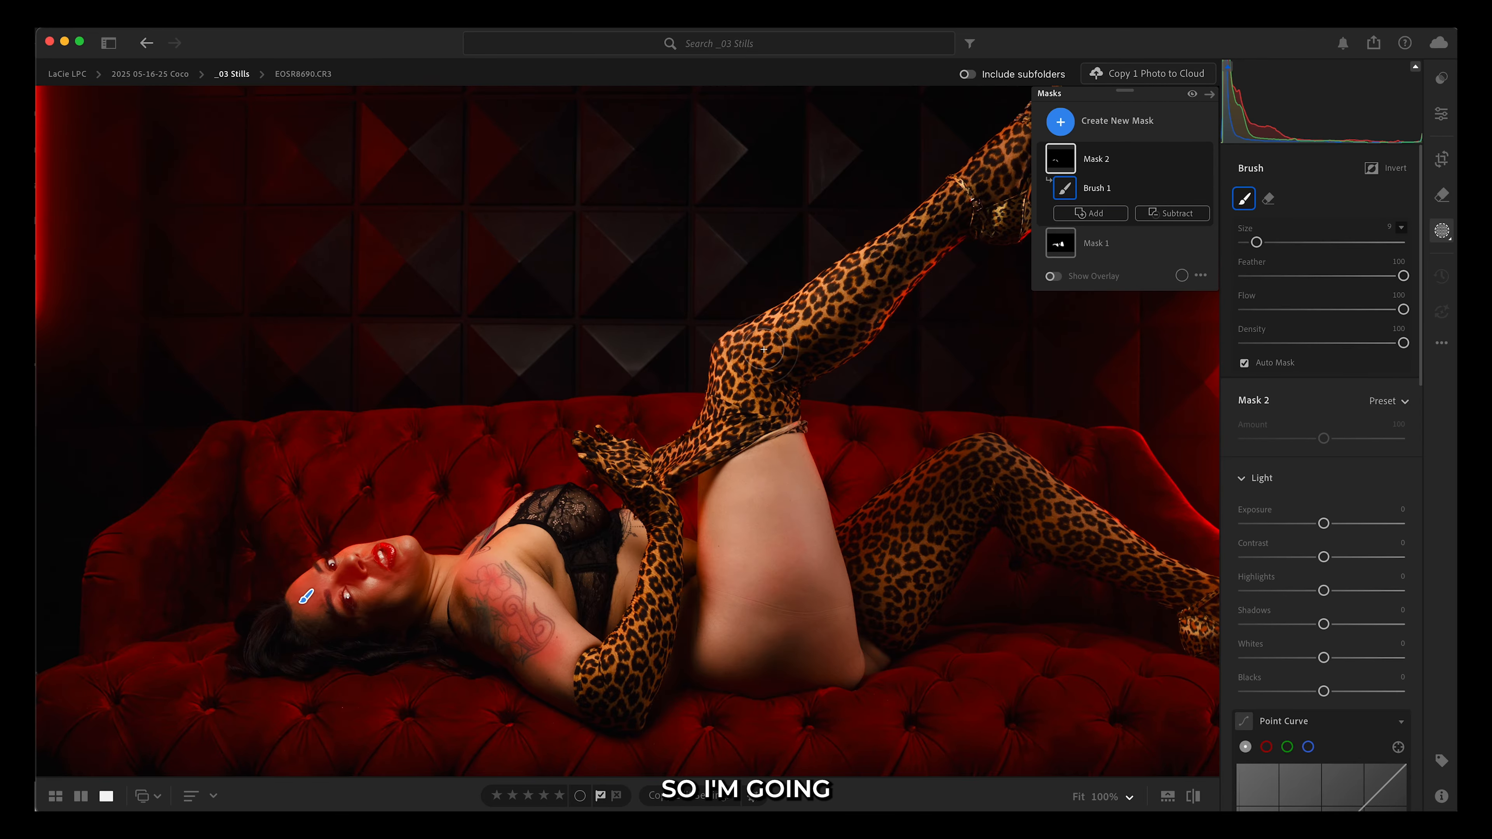
Step: Paint the mask over the upper thigh and raised knee, then reduce the brush to size 6 and cover the raised boot's shin
drag(744, 364, 752, 558)
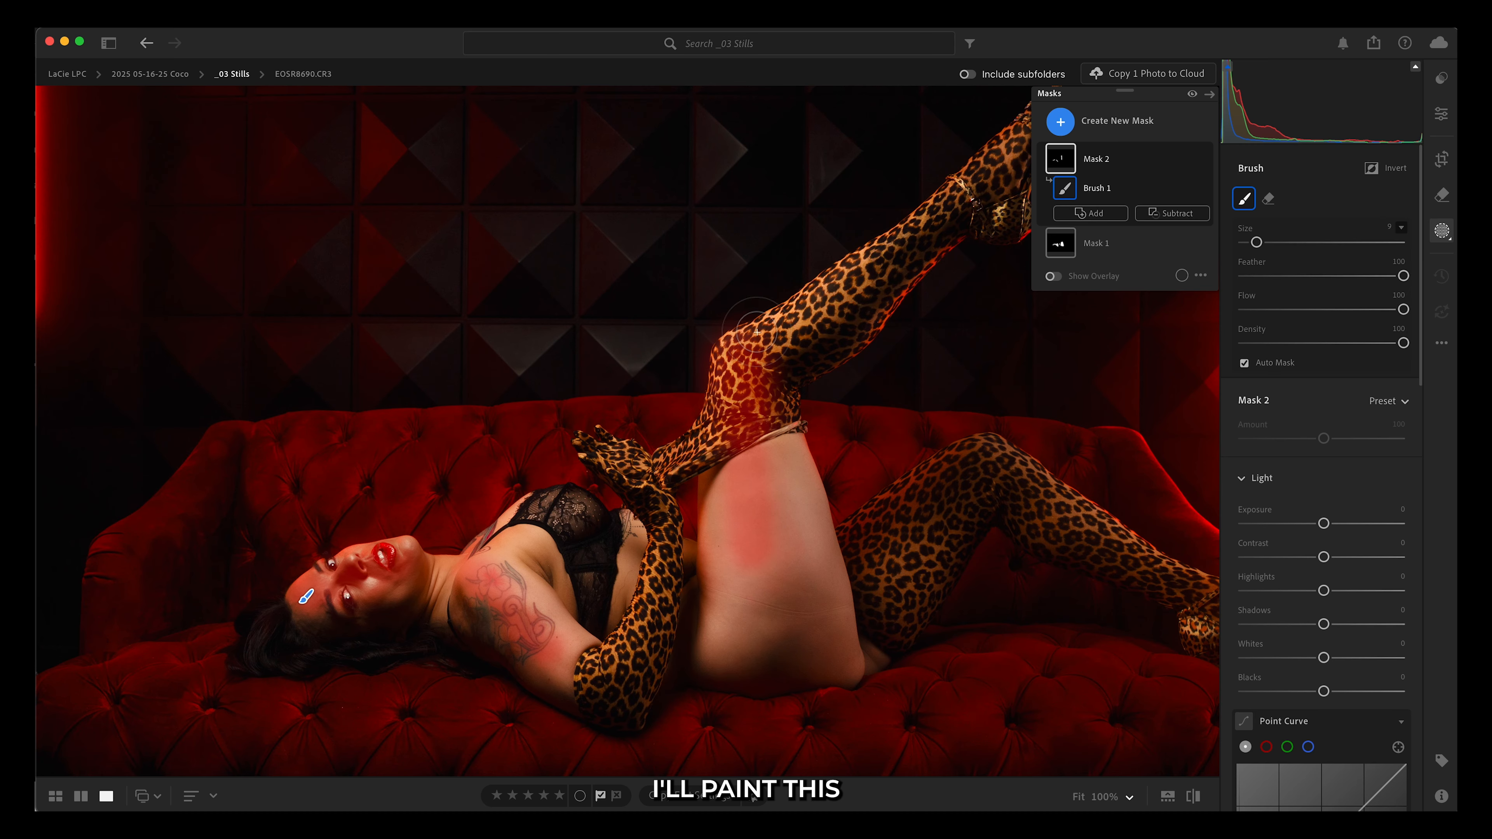
drag(757, 332, 868, 265)
key(super+z)
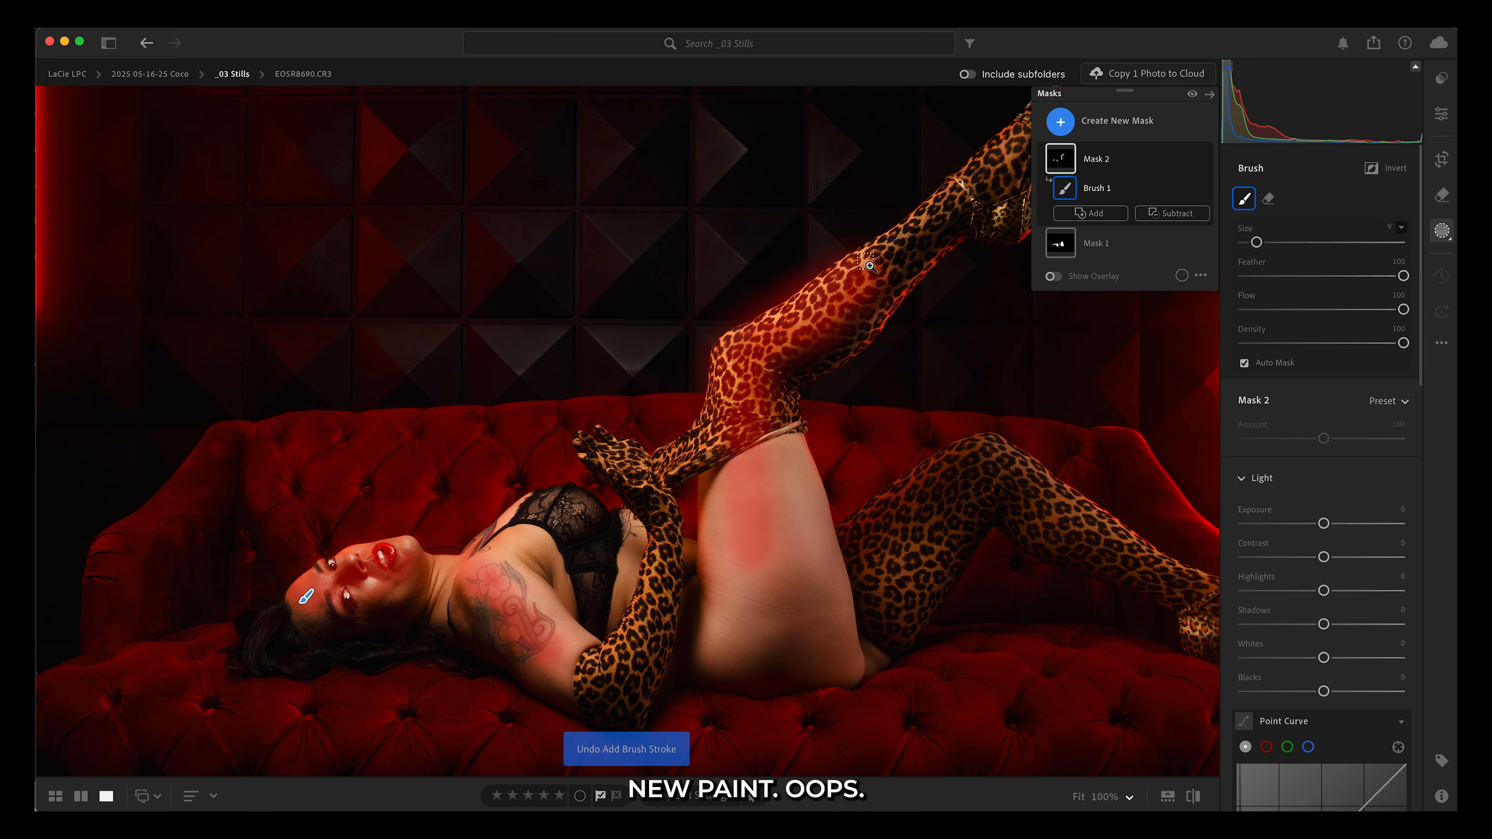
key(bracketleft)
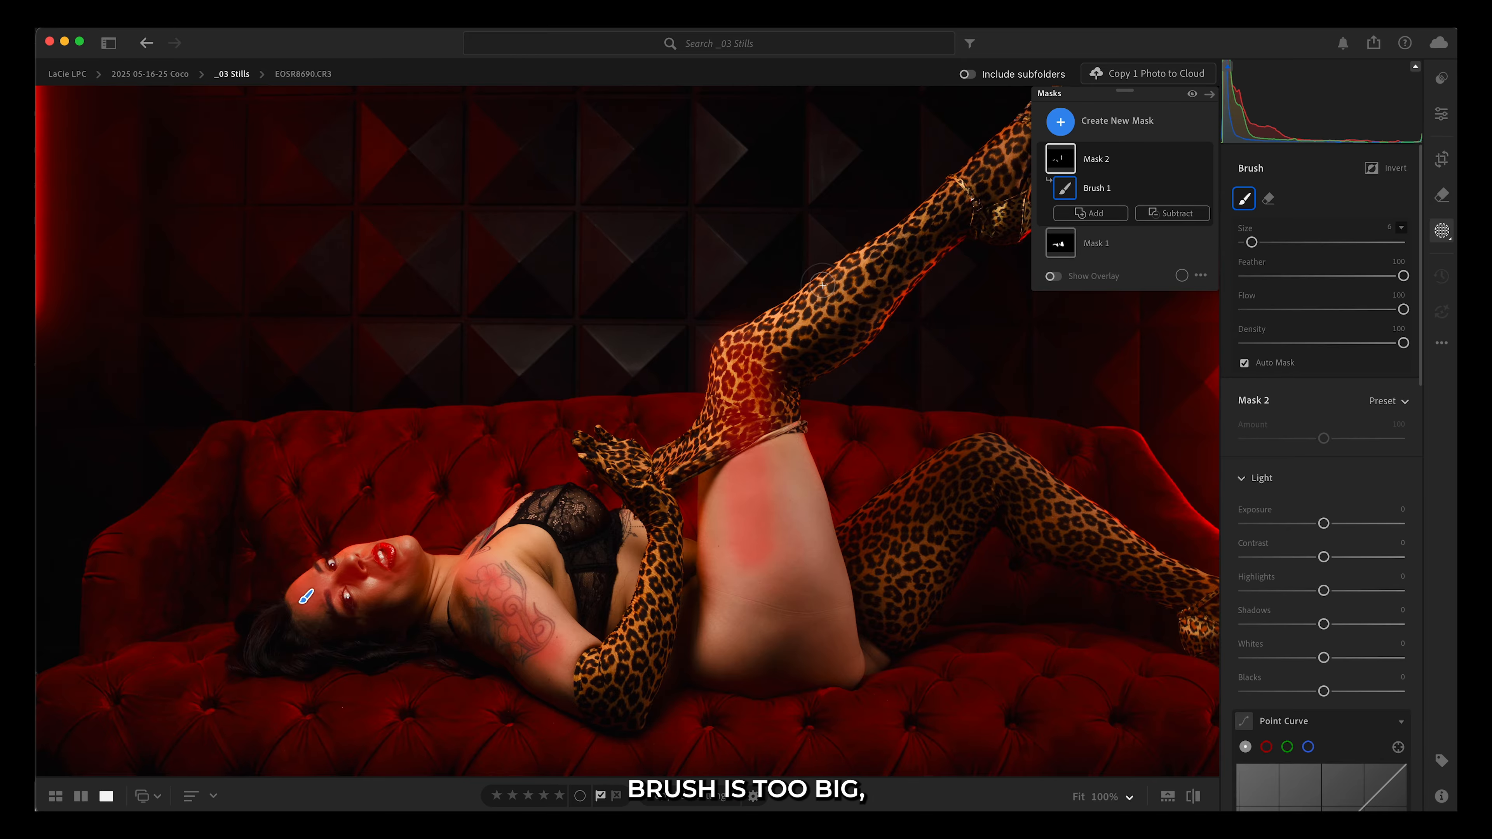
drag(1250, 242, 1252, 242)
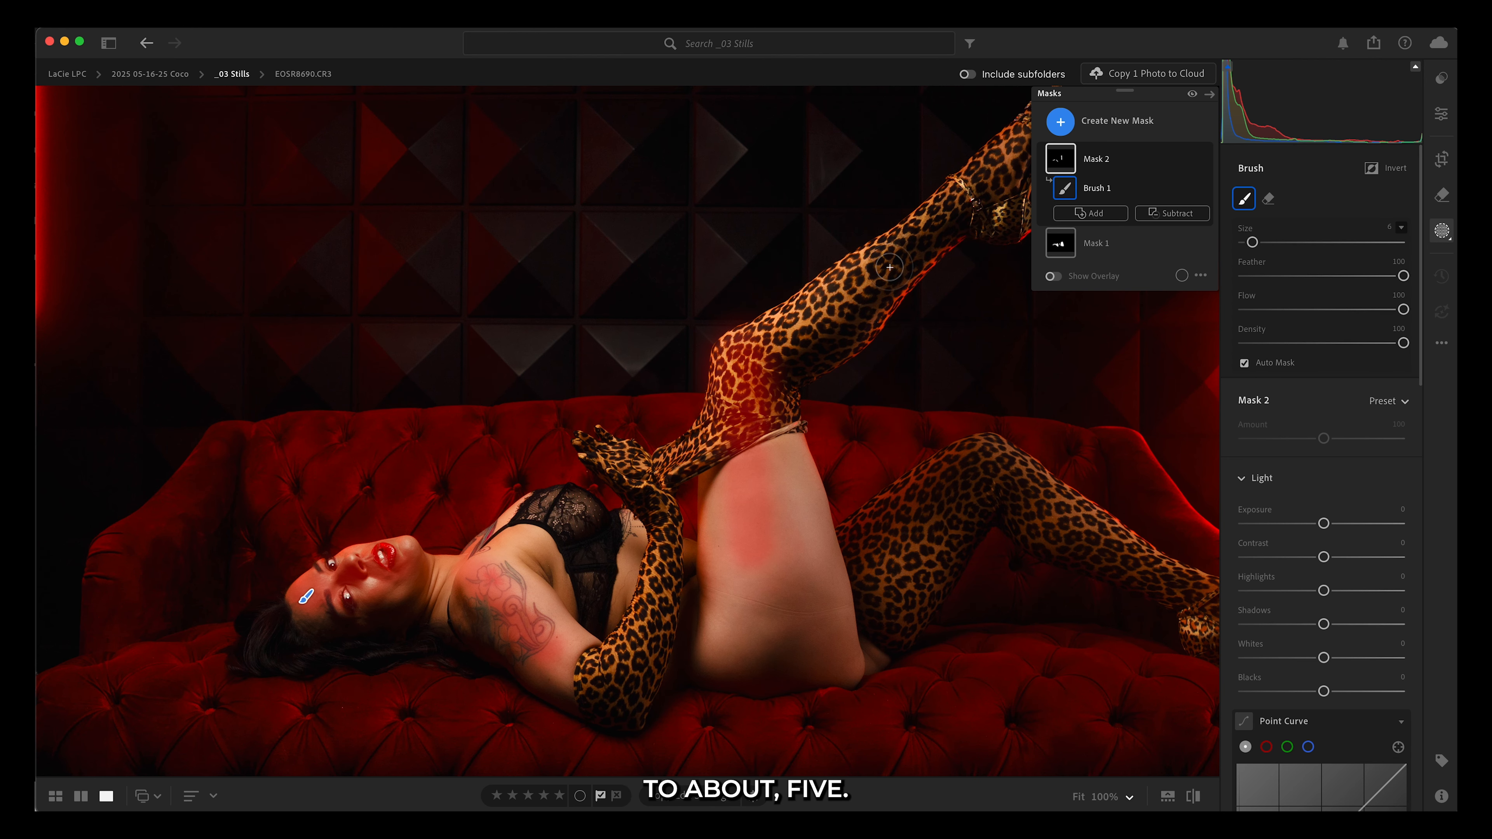
mouse_move(755, 315)
mouse_down()
mouse_move(784, 340)
mouse_move(793, 297)
mouse_move(931, 217)
mouse_up()
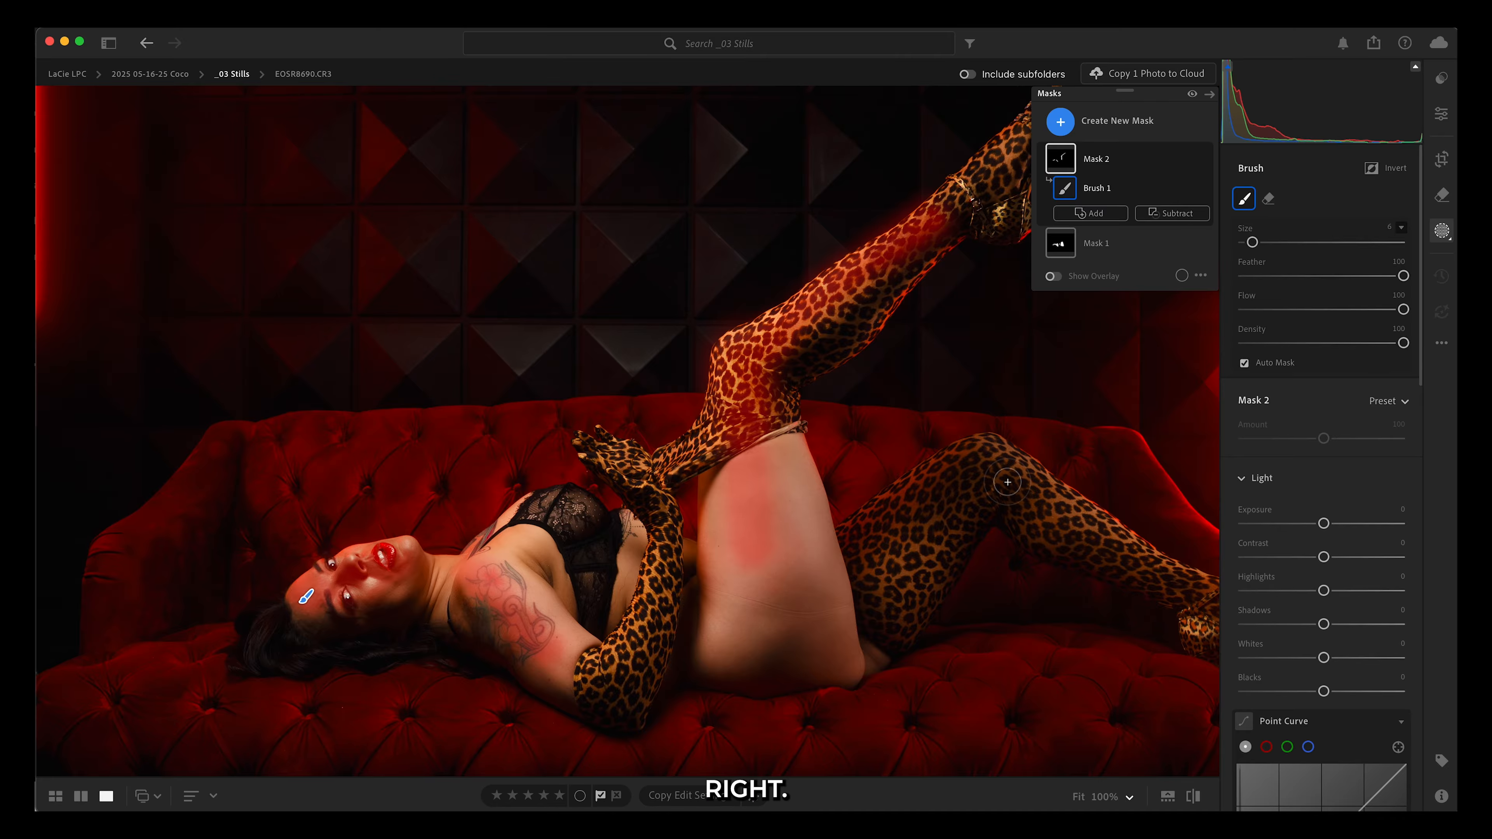
scroll(1006, 480, down, 3)
key(bracketleft)
key(bracketleft)
key(bracketleft)
key(bracketleft)
key(bracketleft)
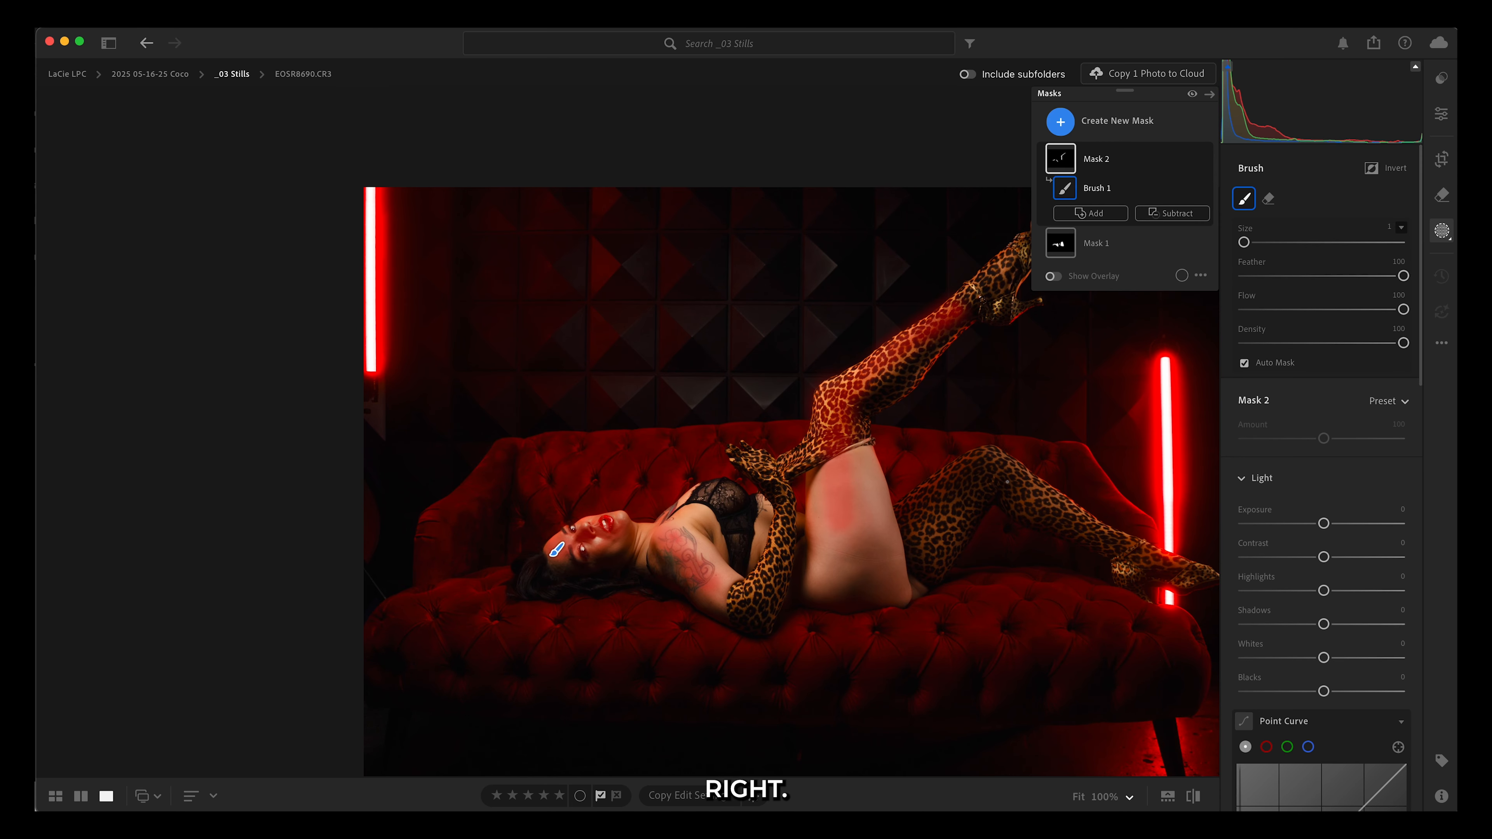
scroll(1008, 482, up, 3)
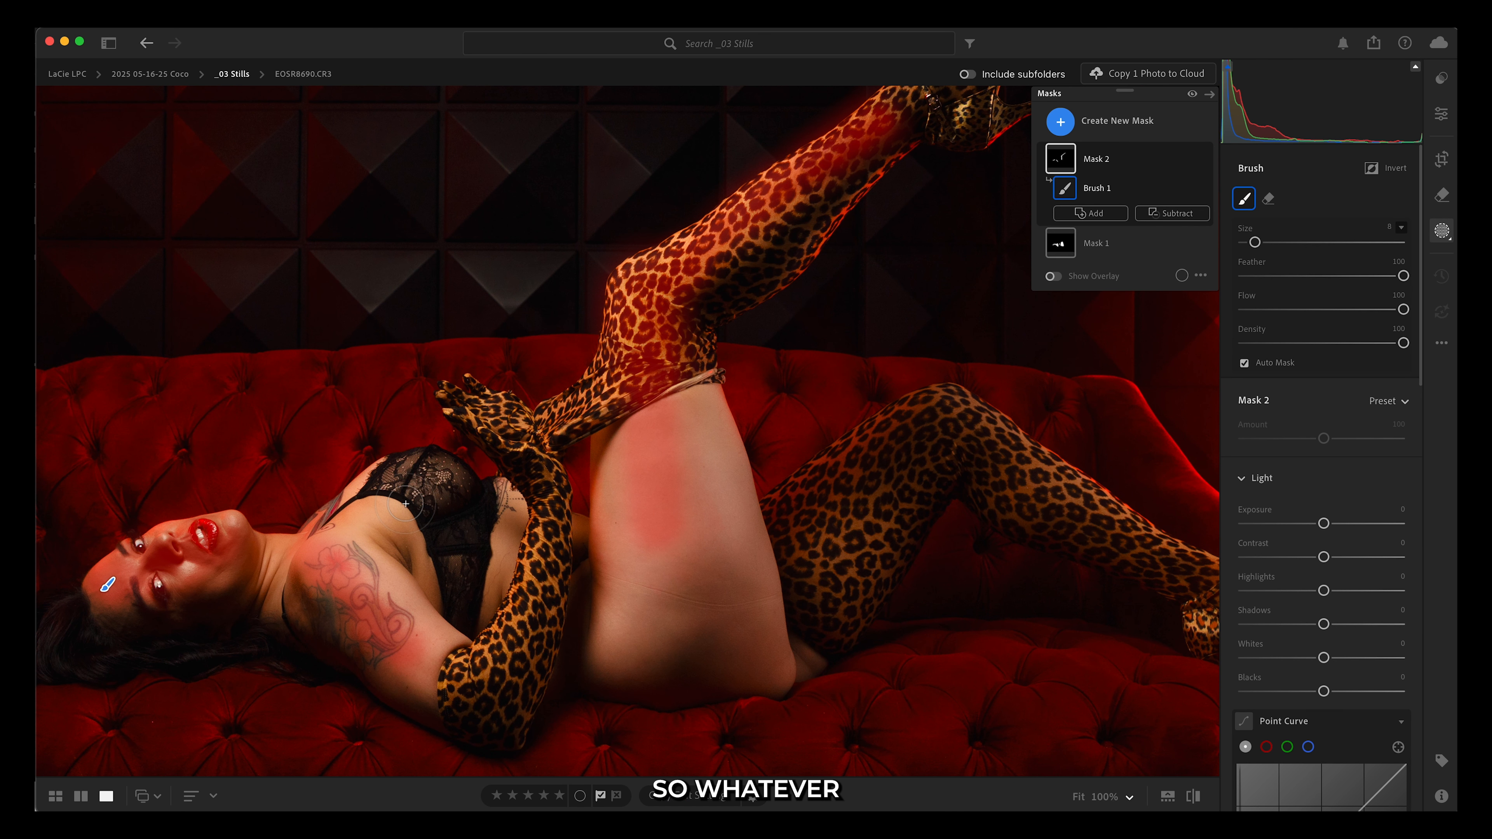
key(bracketright)
key(bracketright)
key(bracketleft)
key(bracketleft)
key(bracketleft)
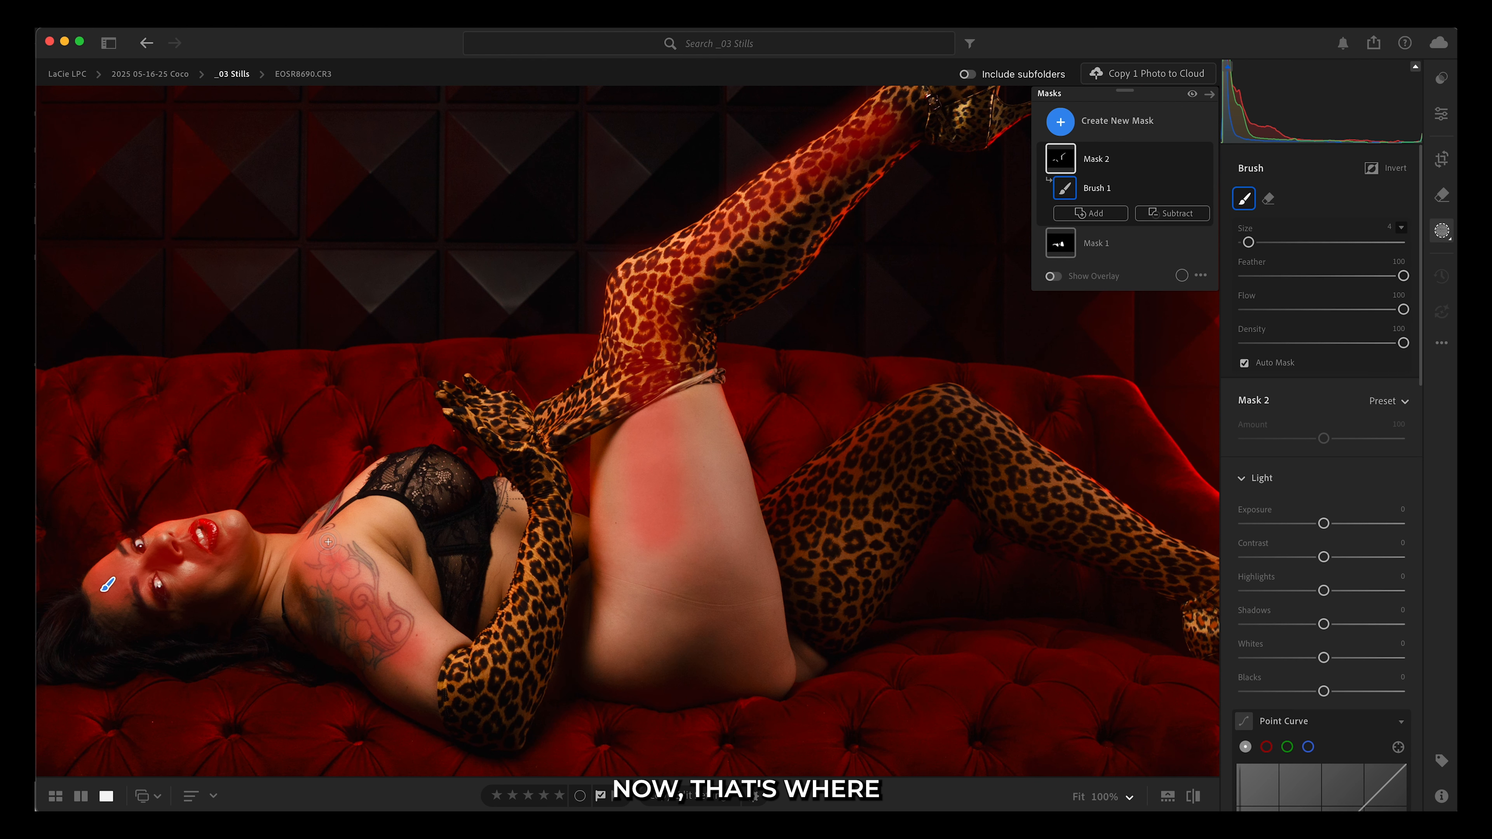
Step: Check the adjustments available for the second brushed mask and raise its Highlights to +11
key(shift+t)
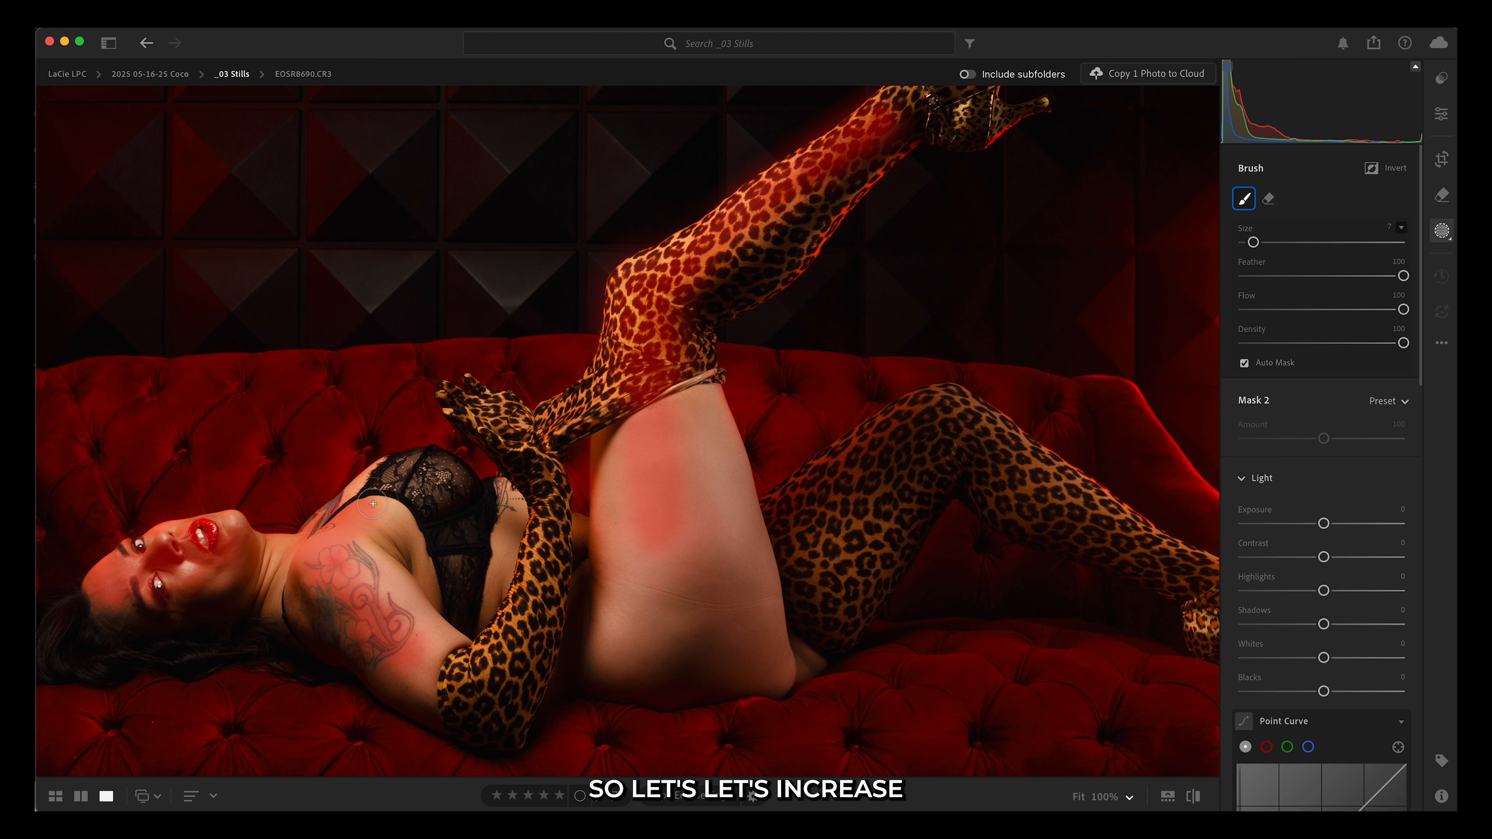
key(shift+t)
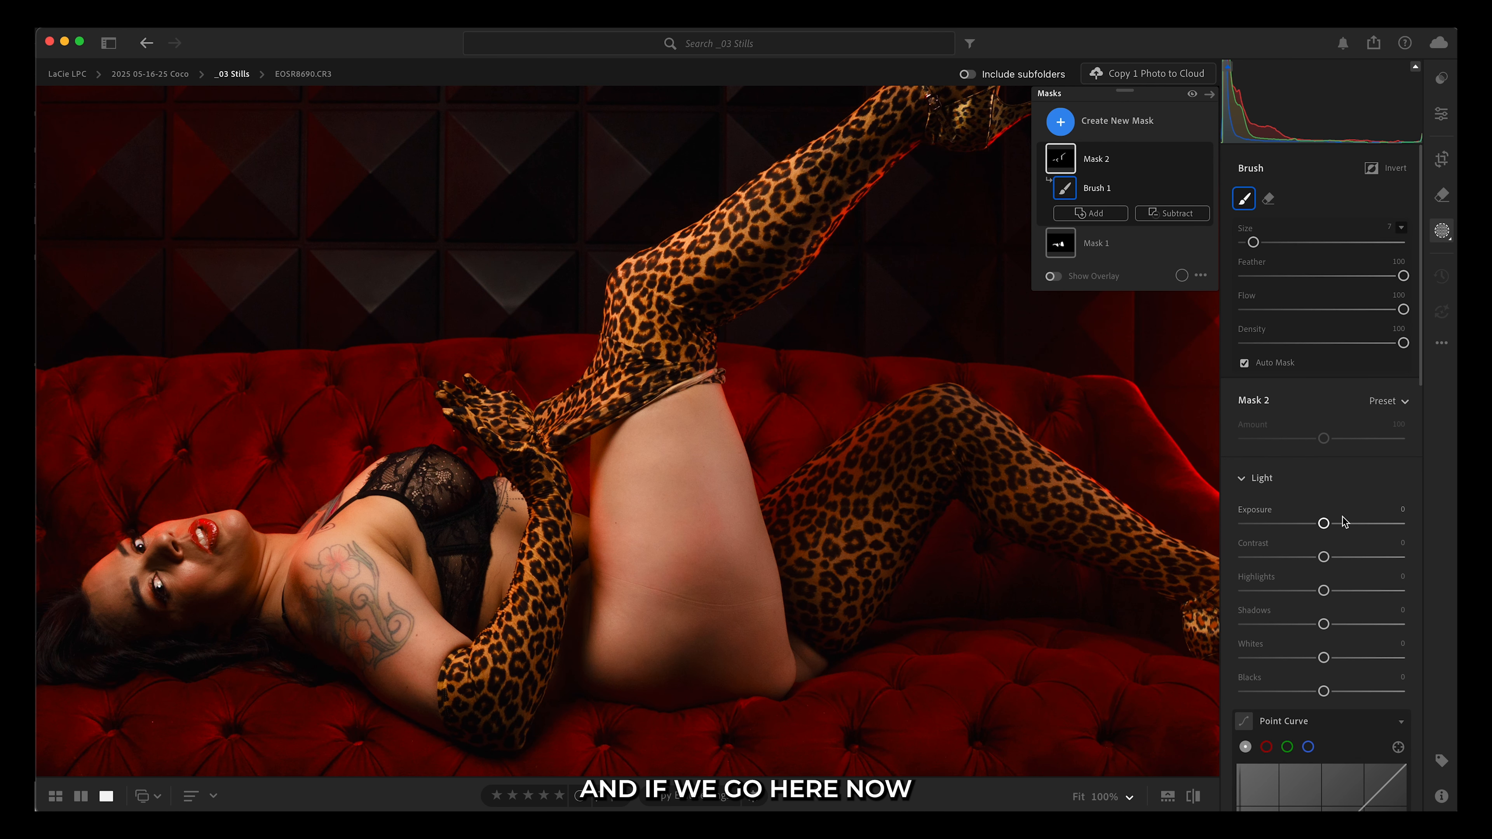
scroll(1315, 669, down, 10)
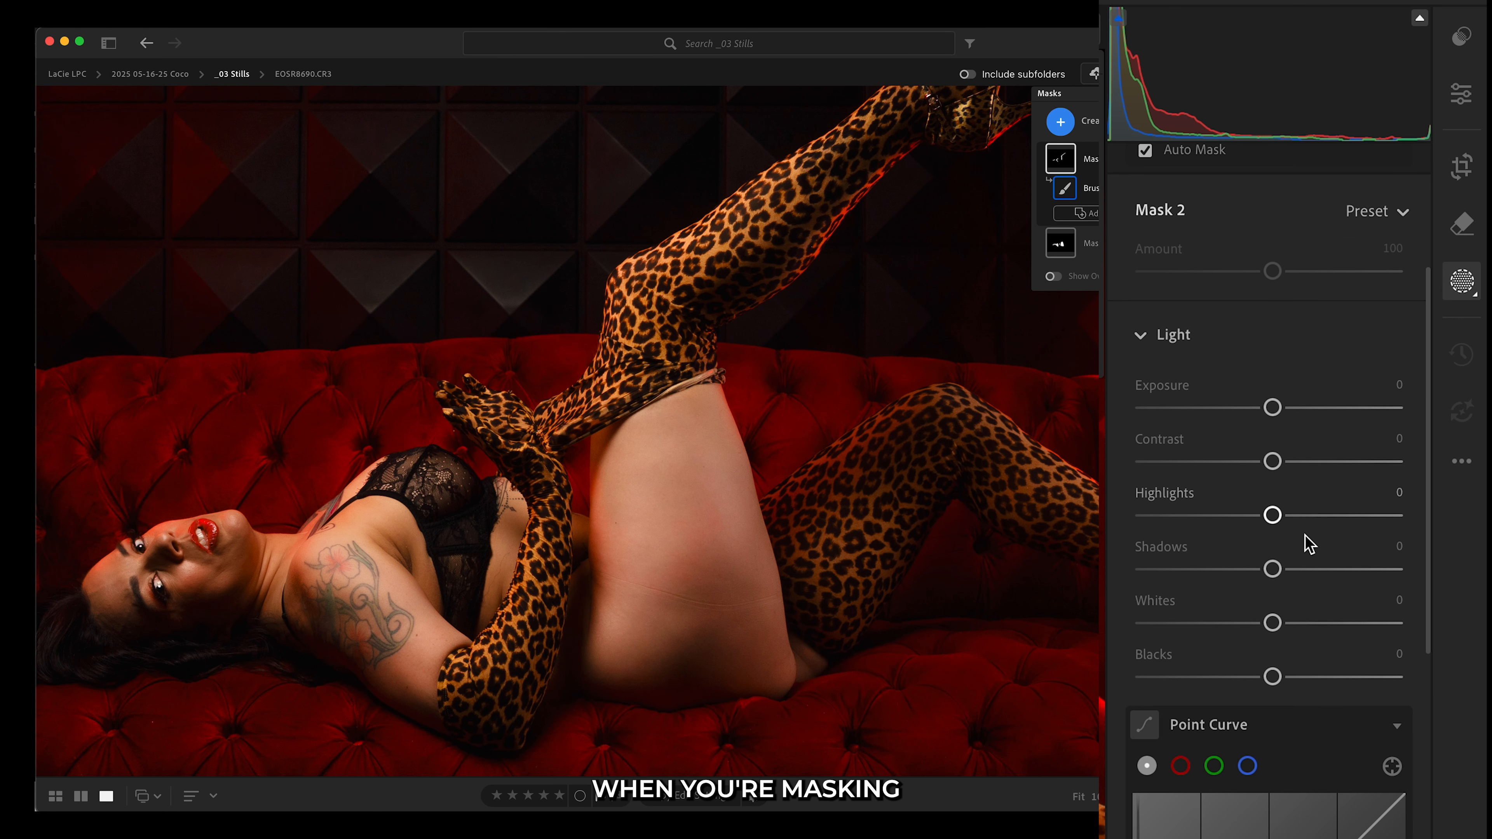
scroll(1303, 555, down, 2)
scroll(1303, 555, up, 5)
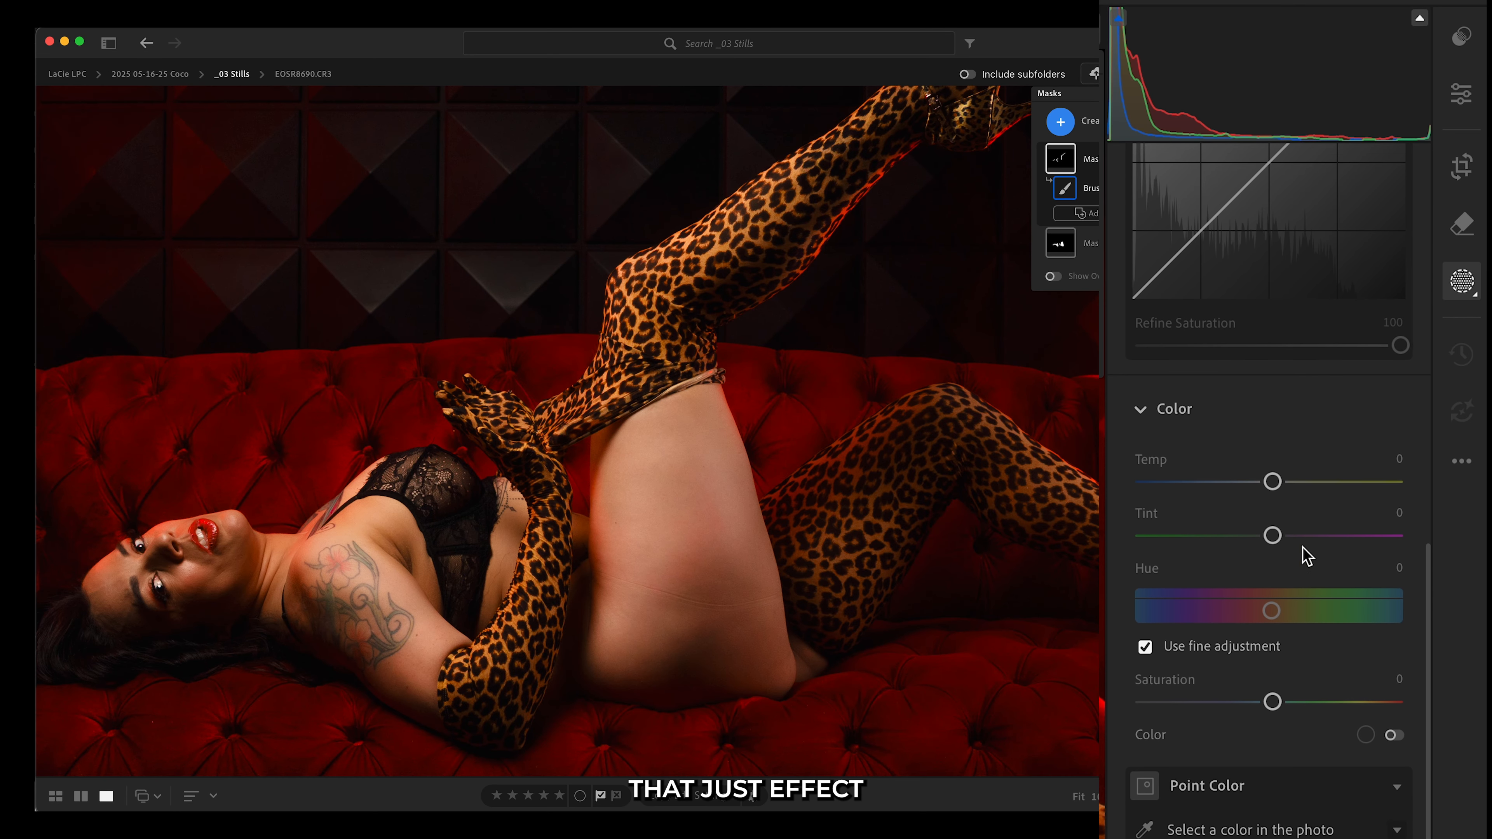
scroll(1303, 555, up, 10)
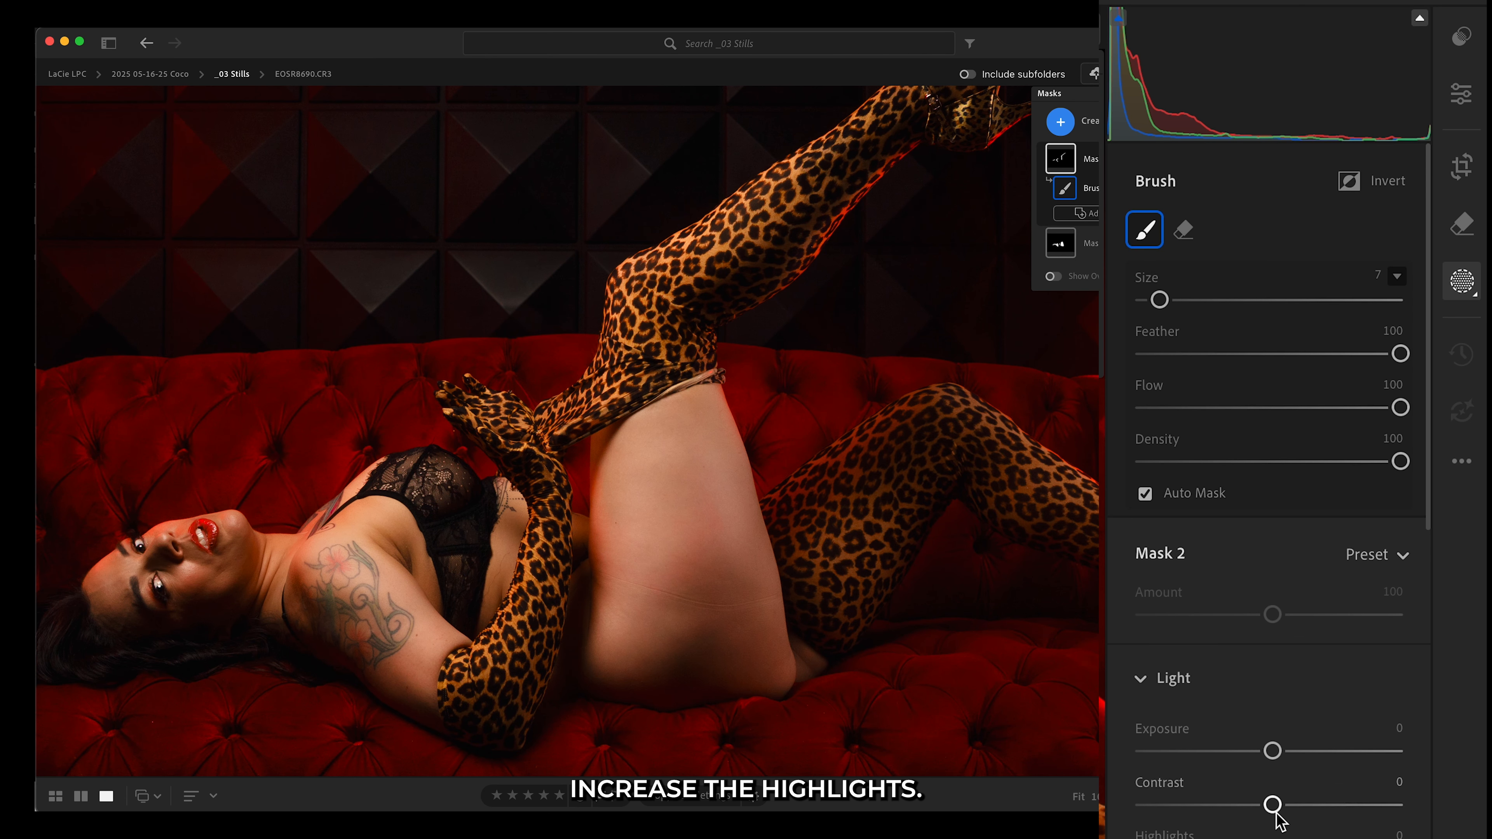
mouse_move(1272, 838)
mouse_down()
mouse_move(1309, 838)
mouse_move(1292, 838)
mouse_up()
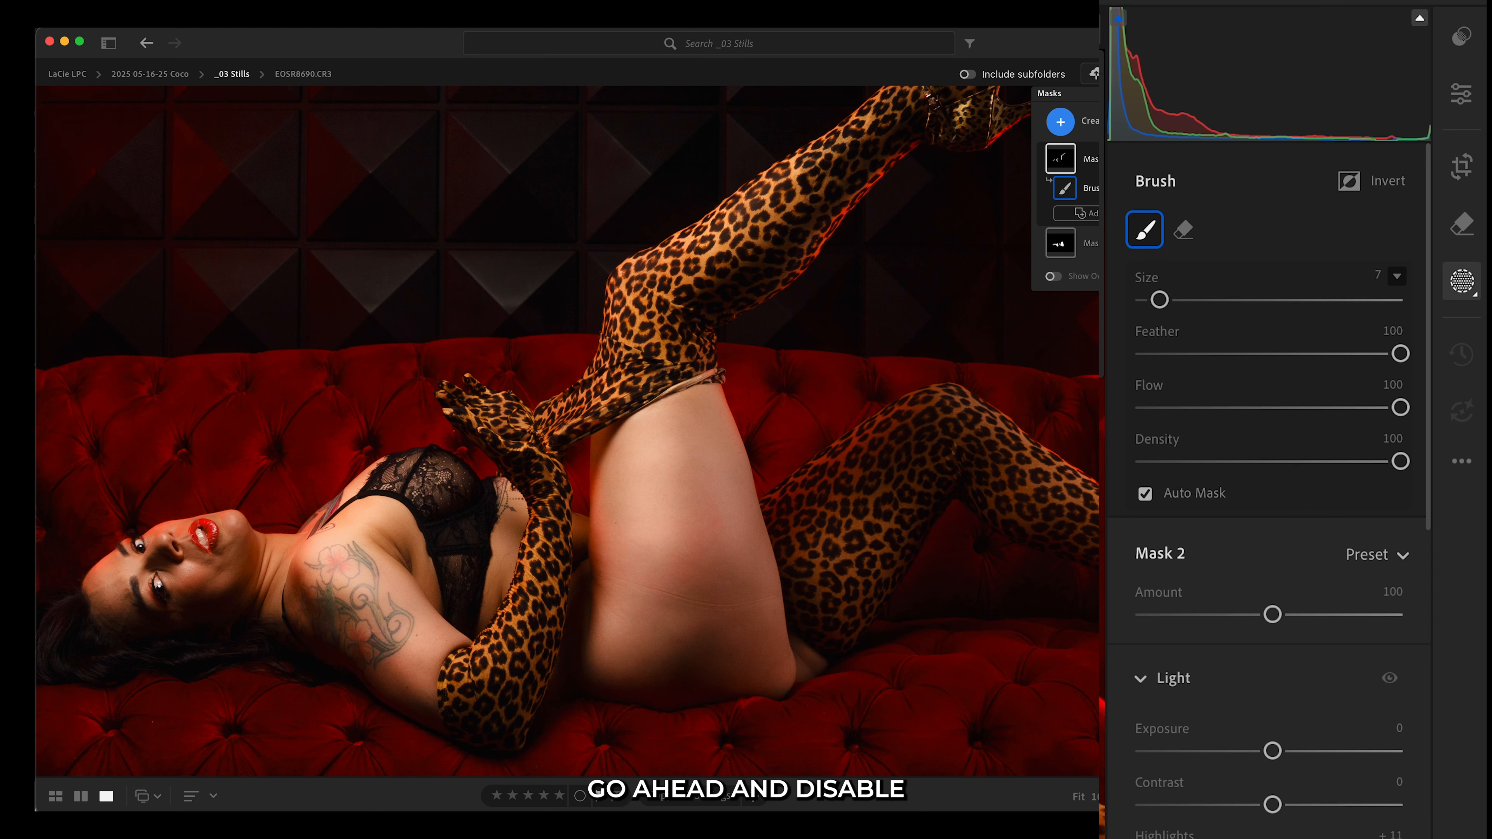
Step: Switch the masking effect off and on repeatedly to compare the body highlights before and after
click(1100, 94)
click(1099, 93)
click(1099, 94)
click(1100, 94)
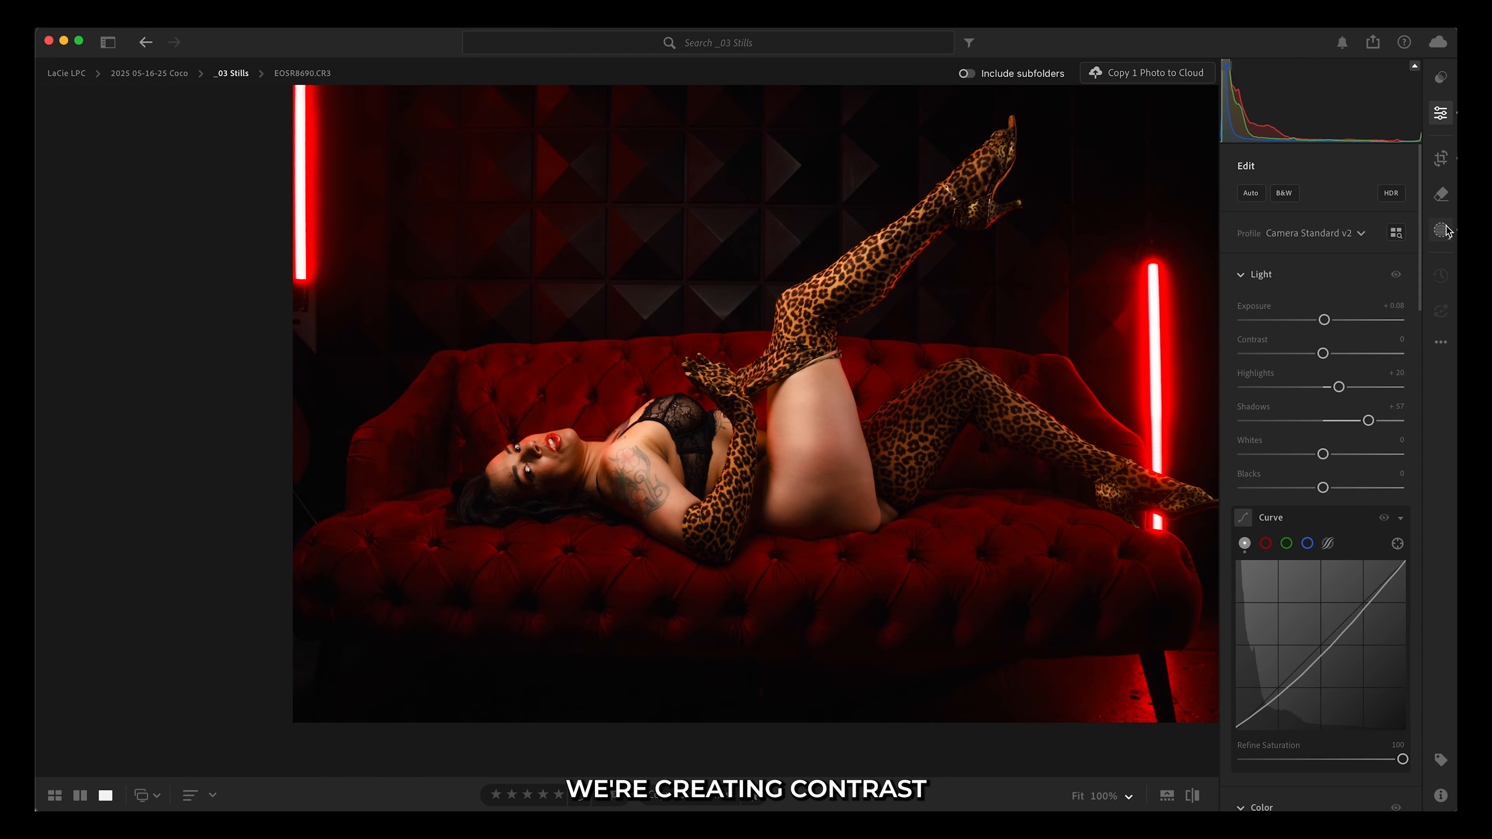
Step: Return to masking, toggle Mask 2 off and on to compare the full photo, and go back to the general edit controls
click(1442, 230)
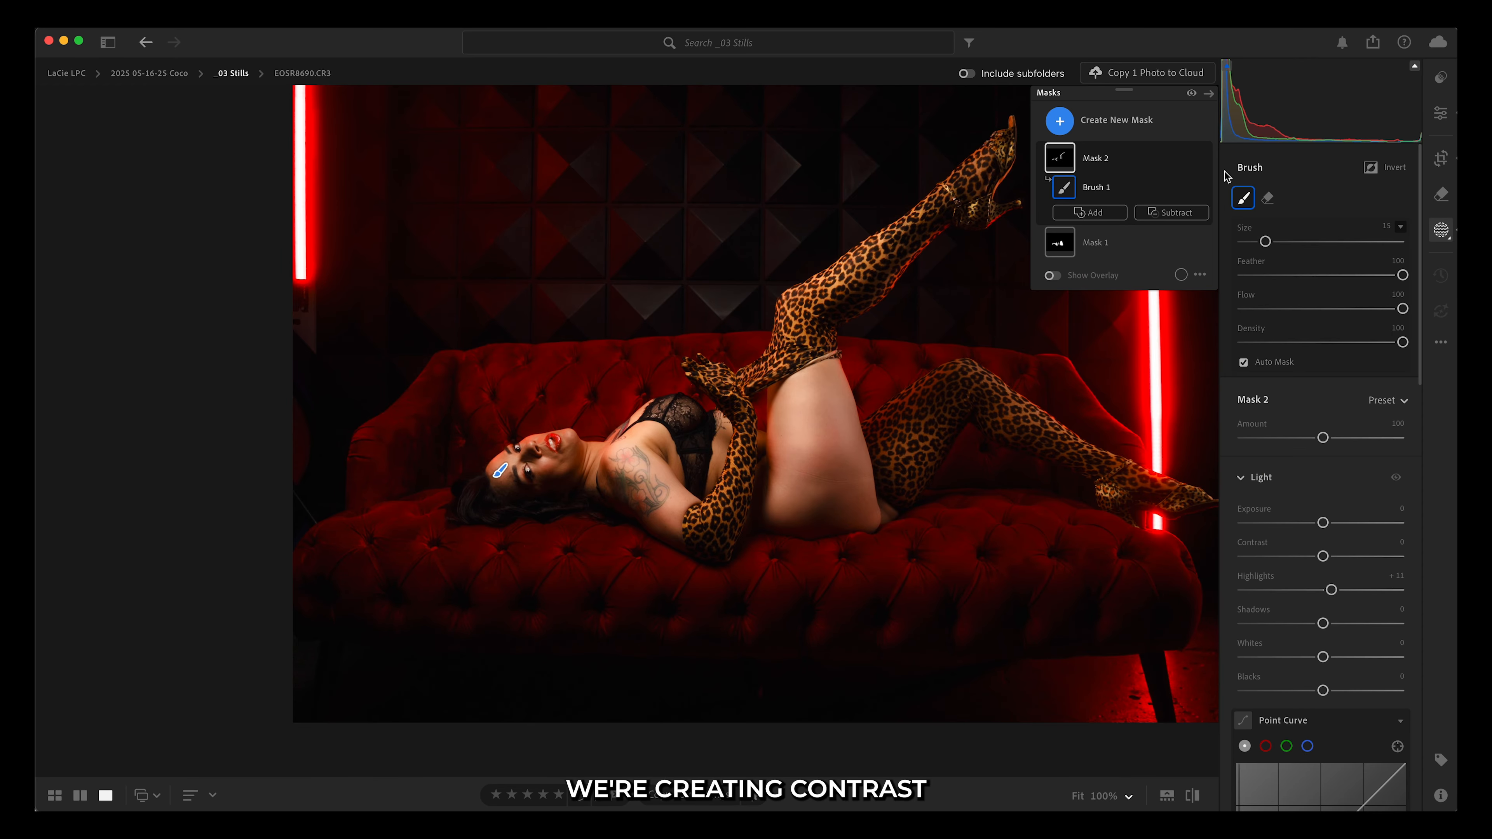
click(1204, 159)
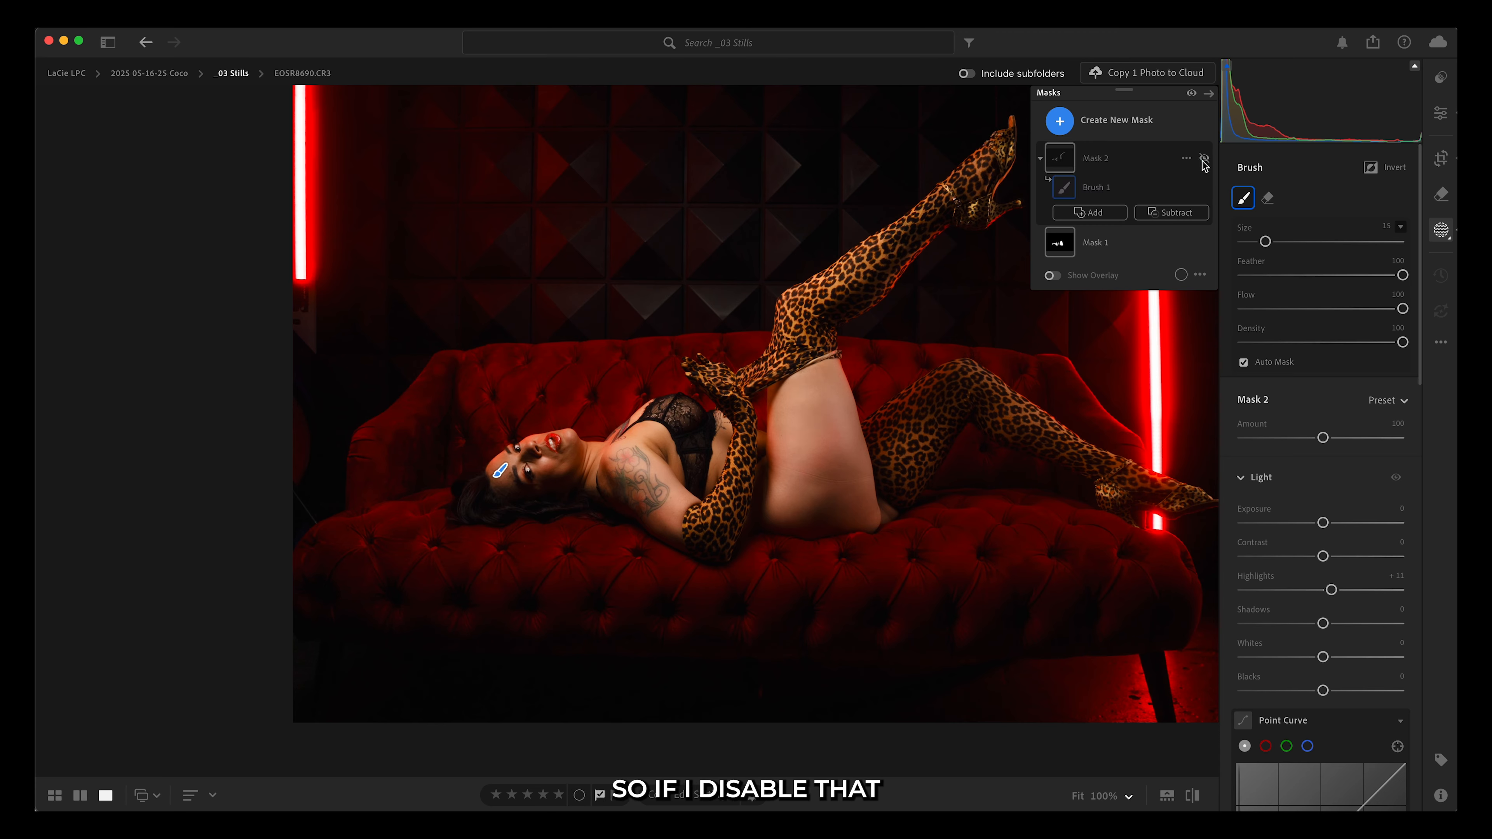
click(1204, 159)
click(1203, 159)
click(1204, 158)
click(1442, 113)
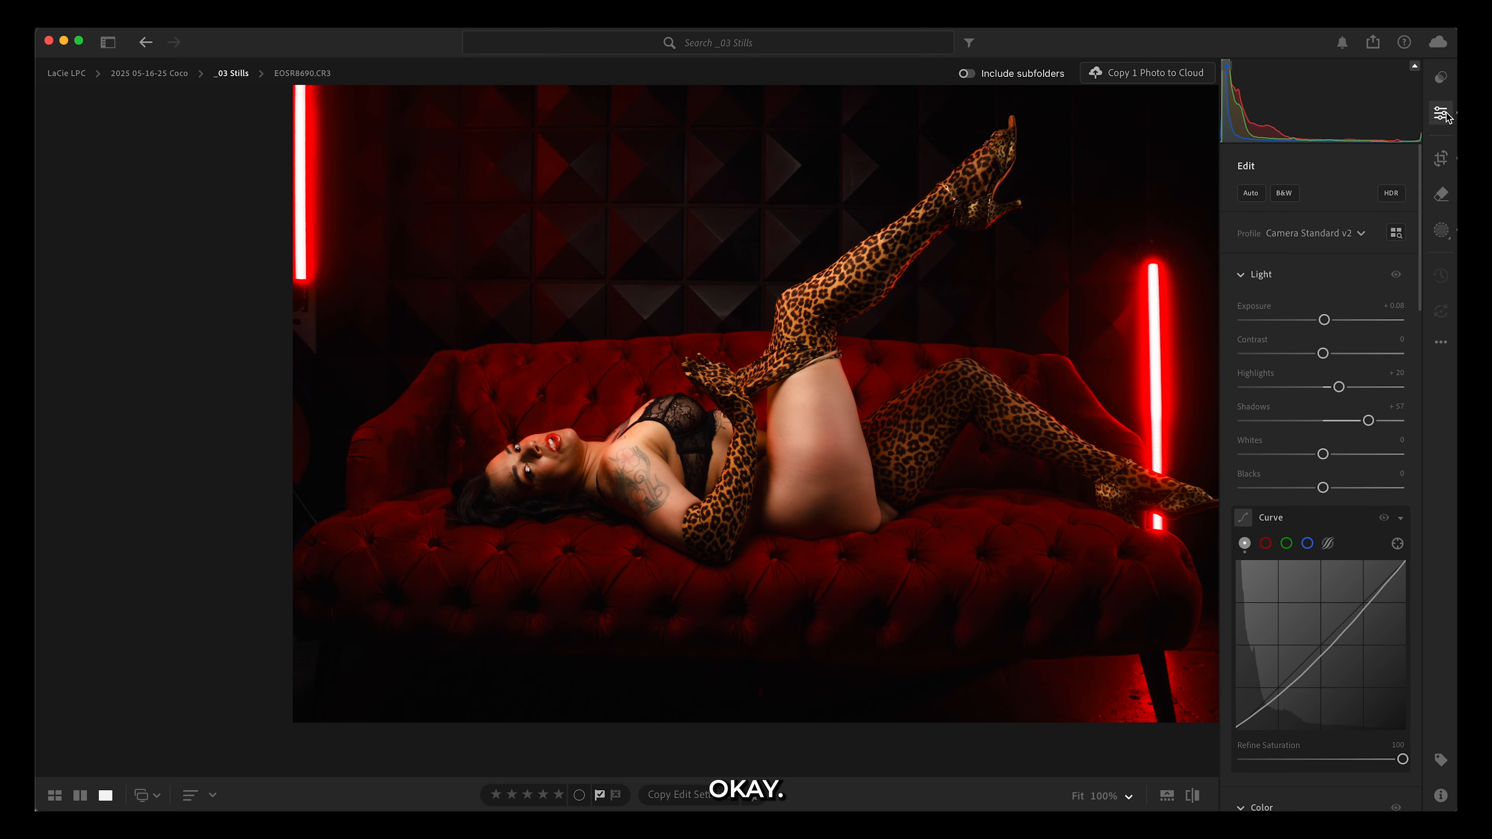
Step: View the photo's export options, close them without exporting and look over the finished image
click(1369, 47)
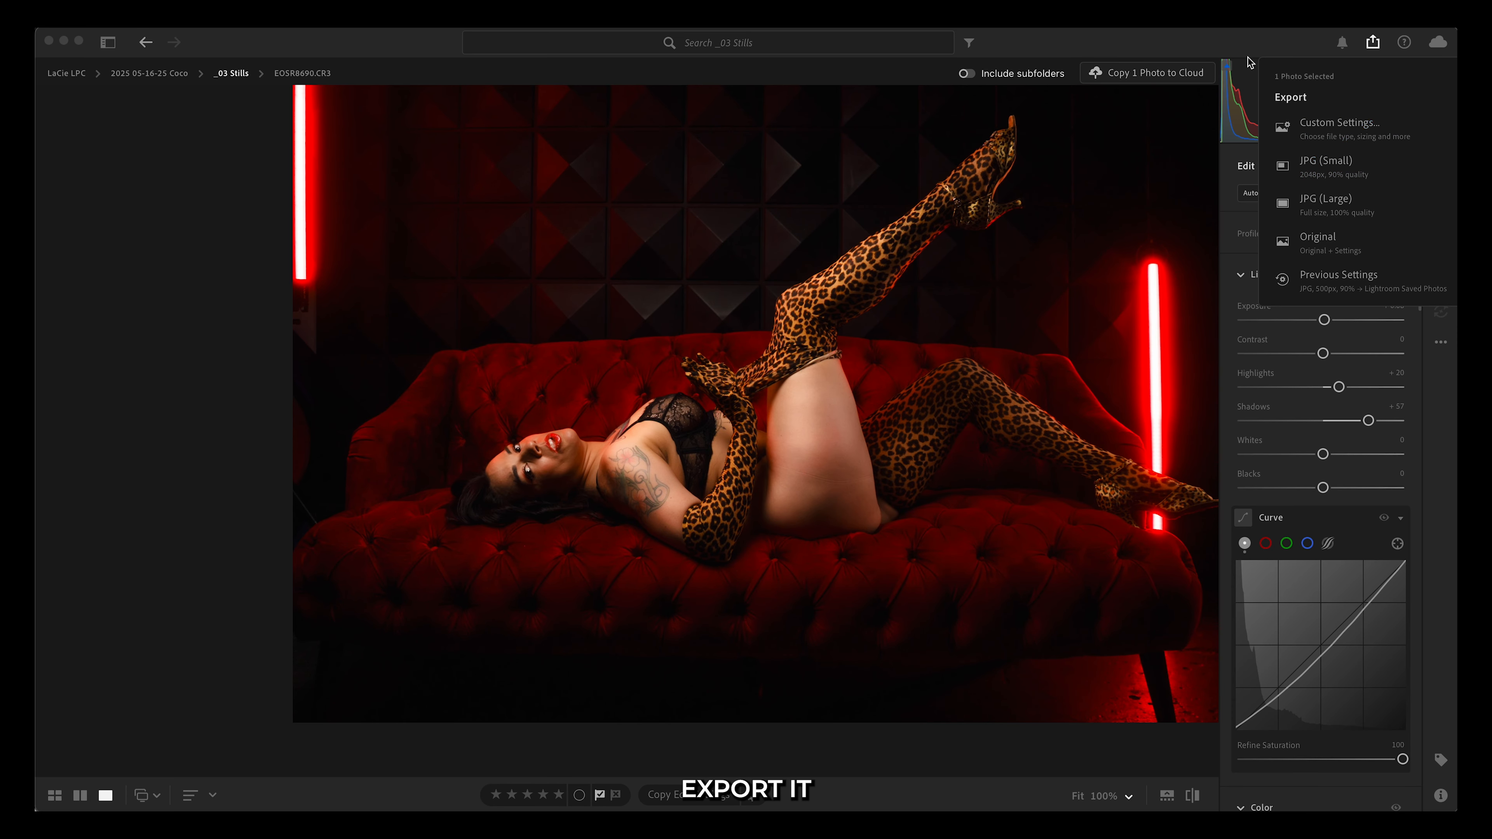
click(1233, 47)
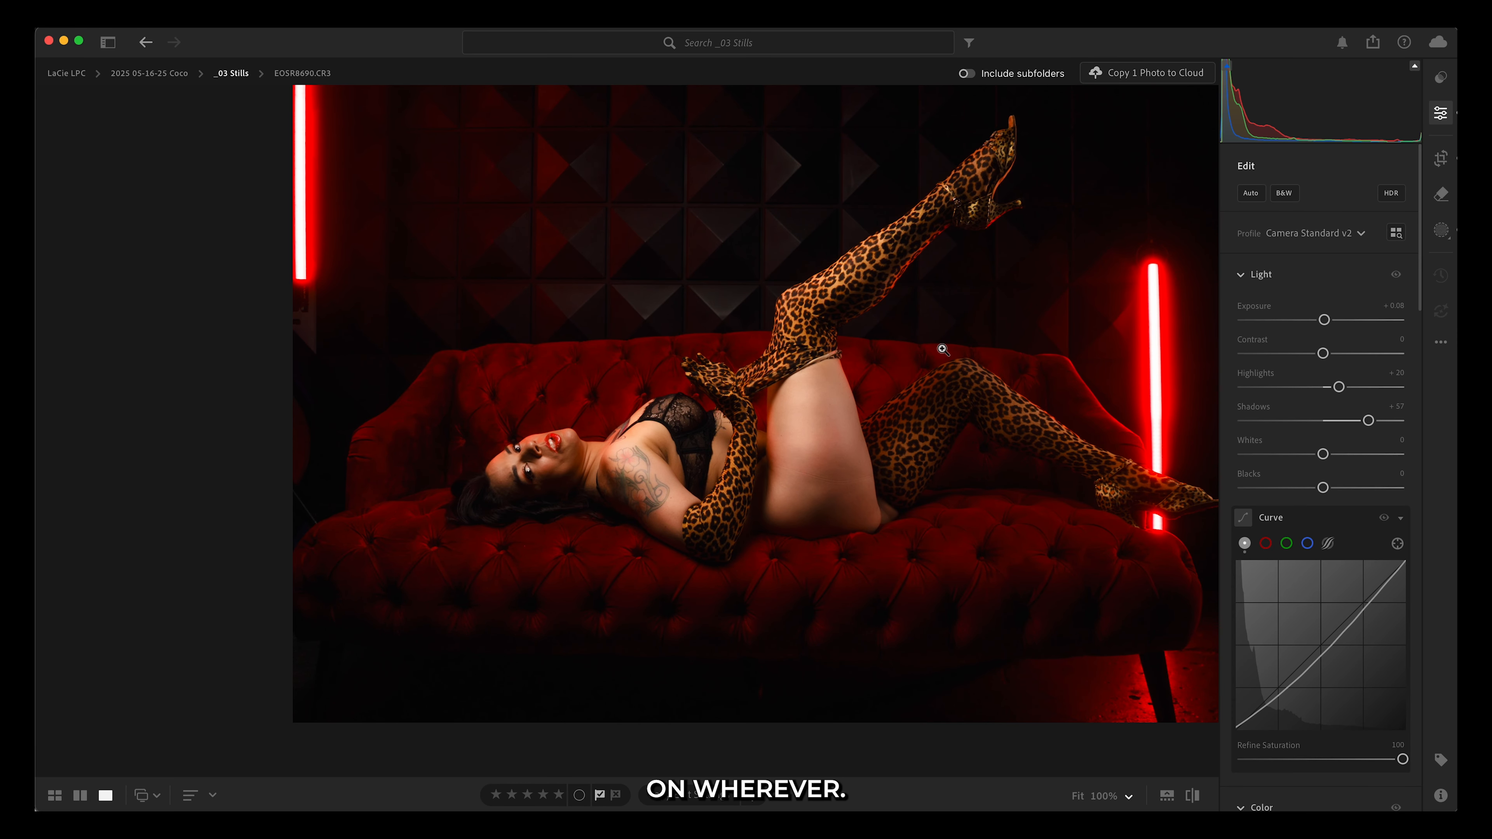
scroll(943, 349, right, 3)
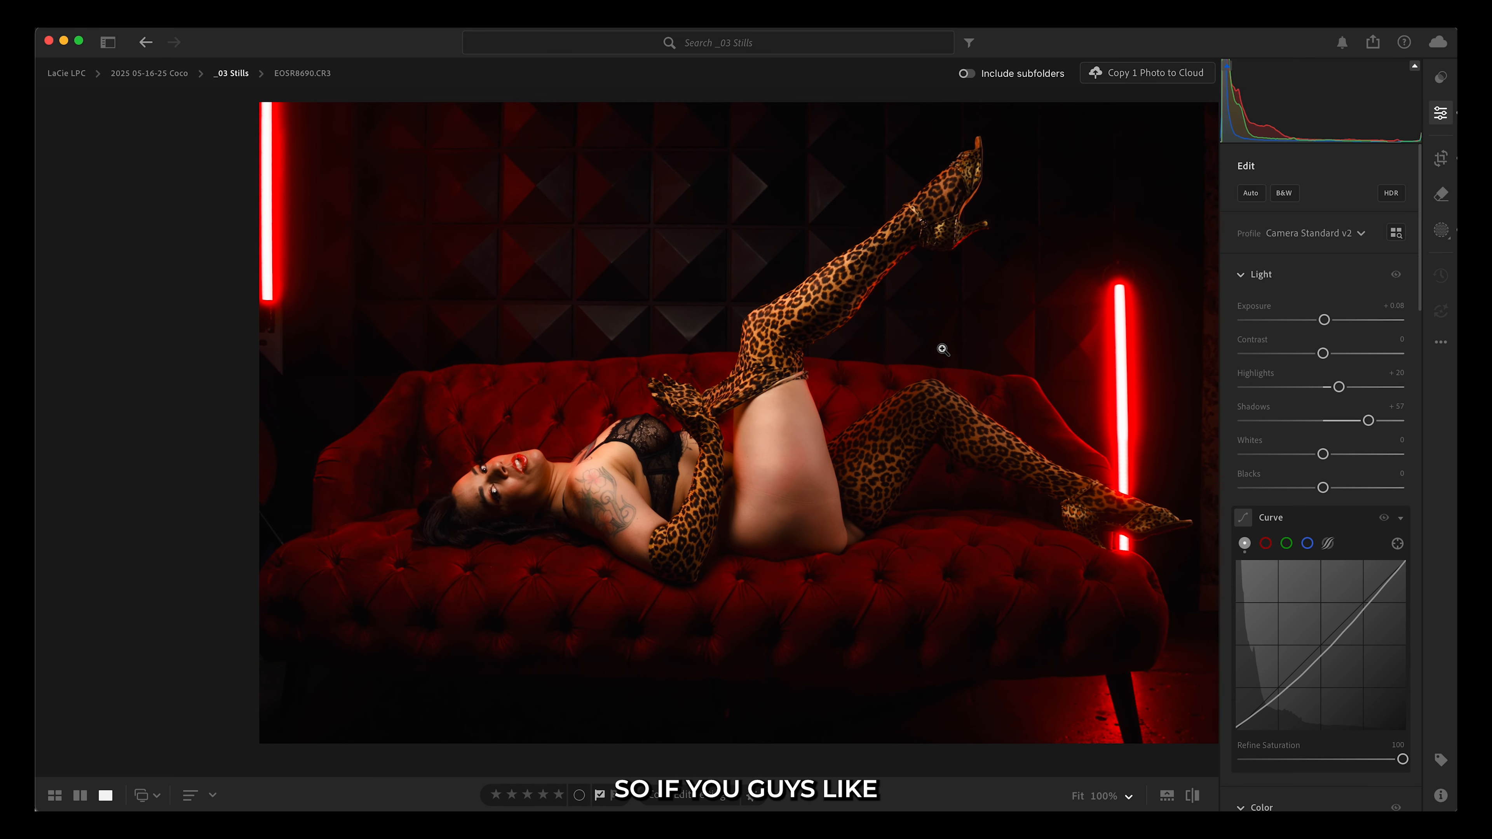
scroll(942, 350, right, 2)
scroll(942, 349, left, 3)
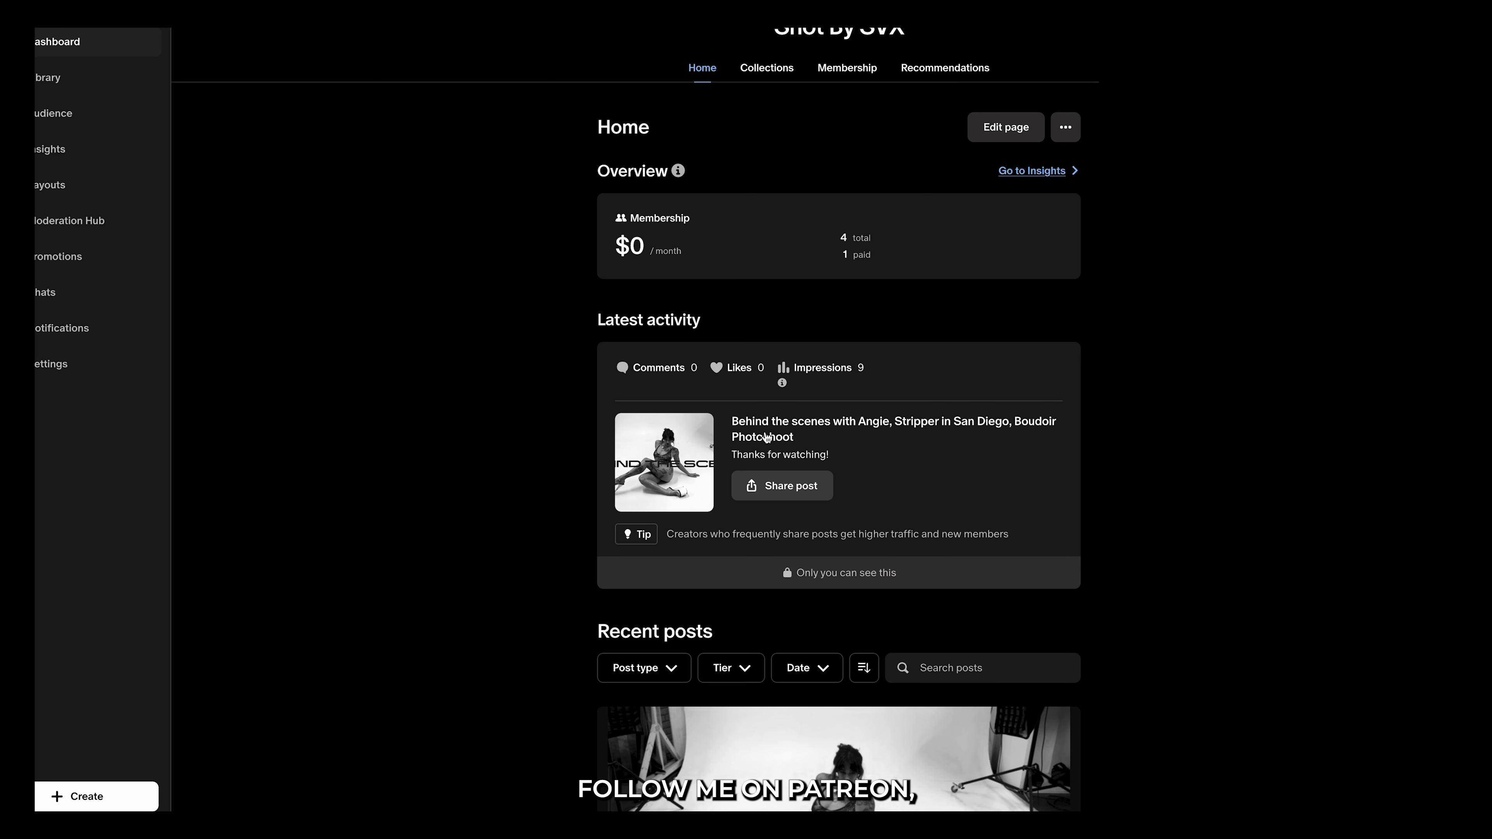
Step: Switch to the creator's Patreon page and browse through its recent posts
scroll(693, 505, down, 7)
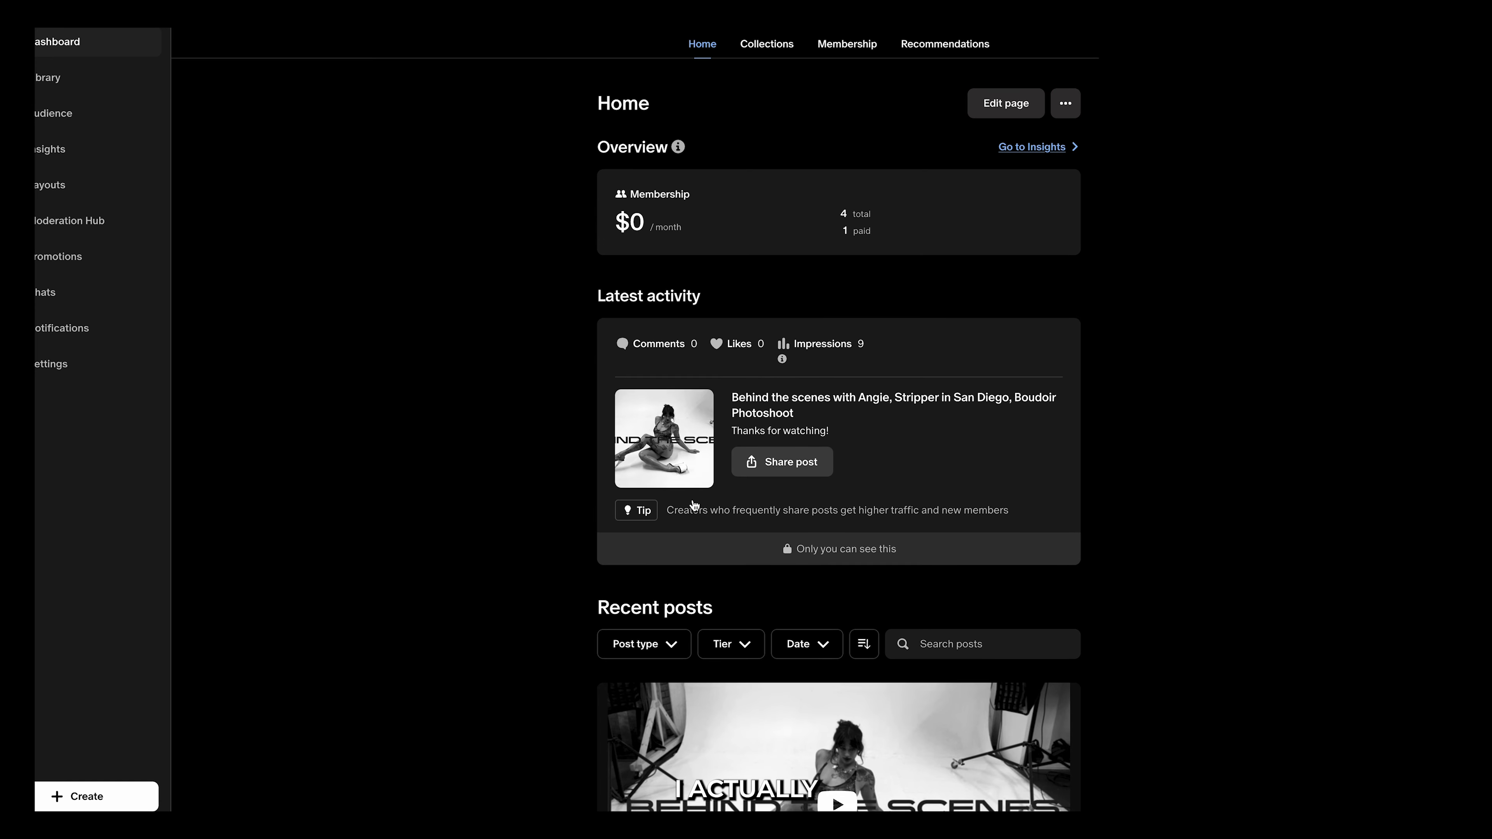
scroll(693, 506, down, 20)
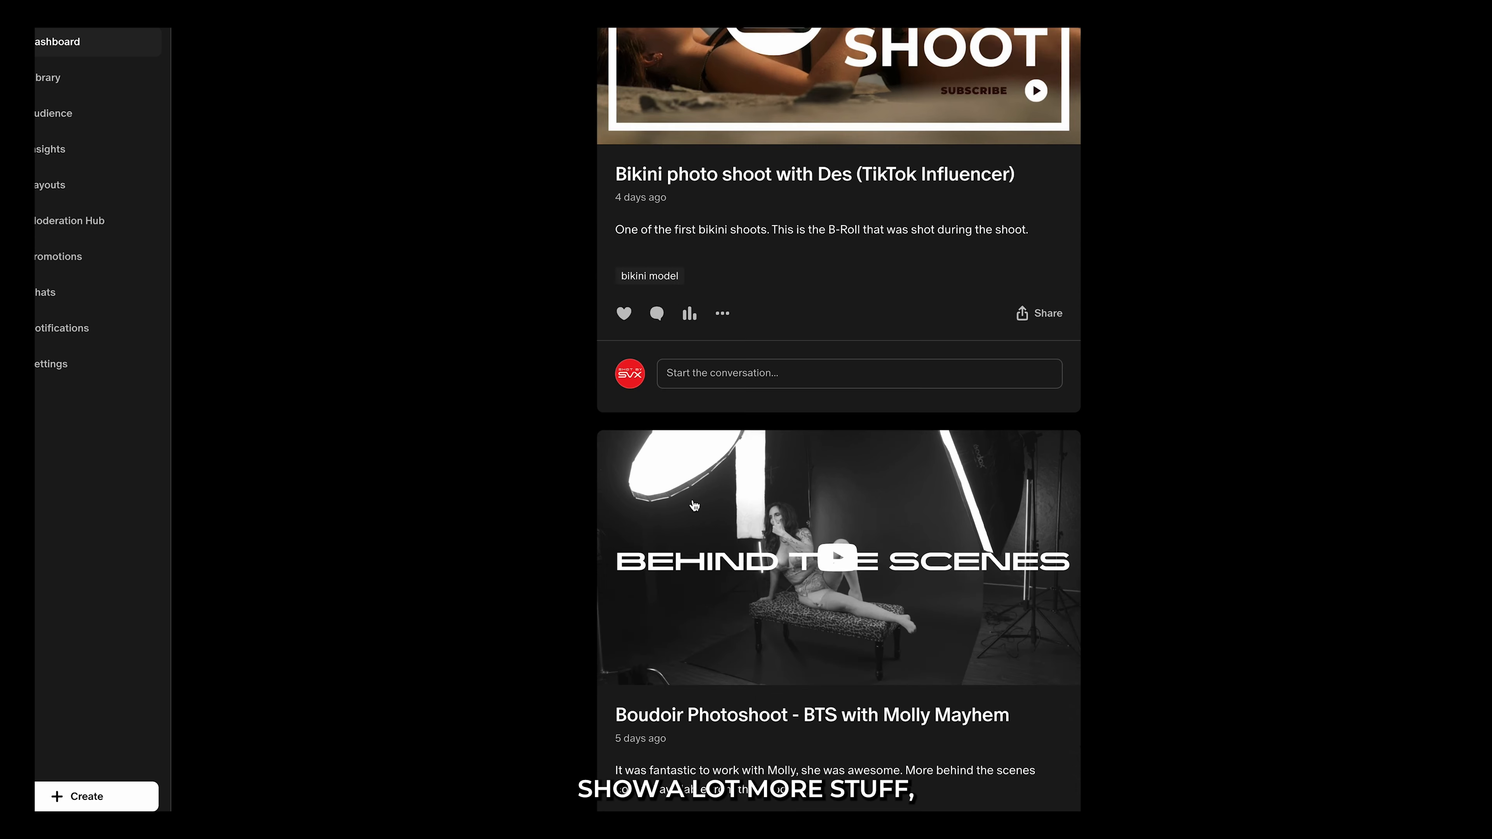
scroll(694, 505, down, 4)
scroll(694, 504, up, 10)
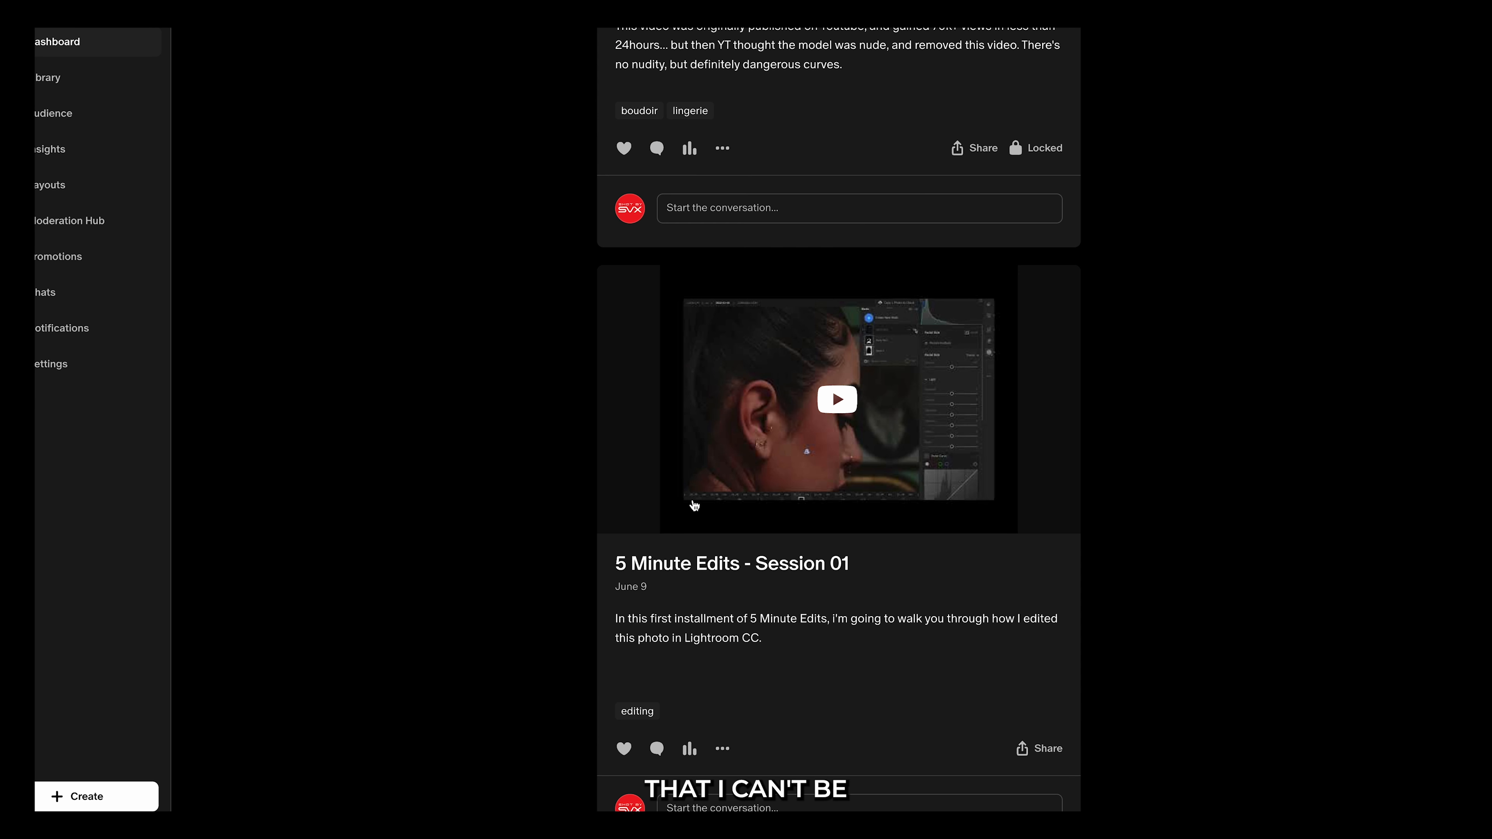